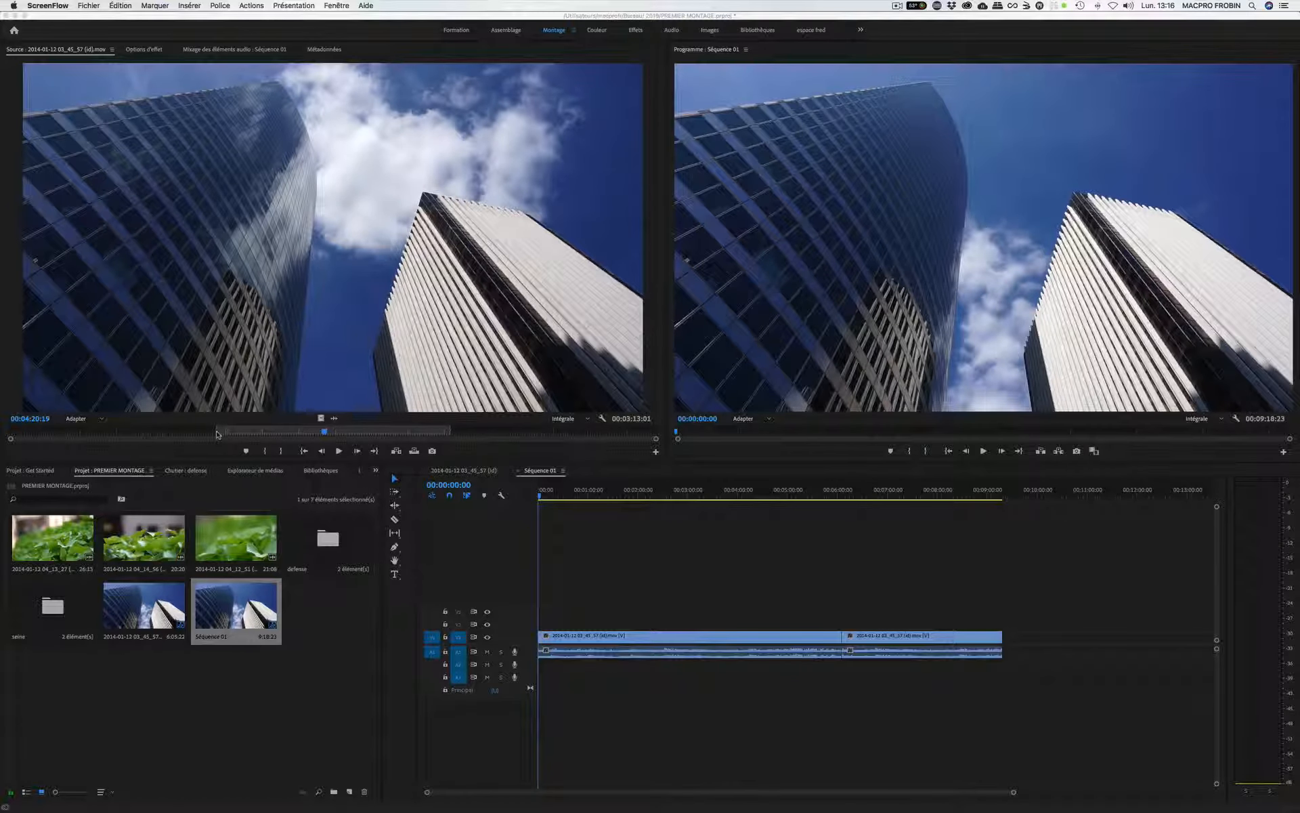
# Step: Adjust the skyscraper source clip's In and Out points to a 00:03:30:05 range and append it to the end of Séquence 01
pyautogui.moveTo(217, 434); pyautogui.dragTo(162, 439)
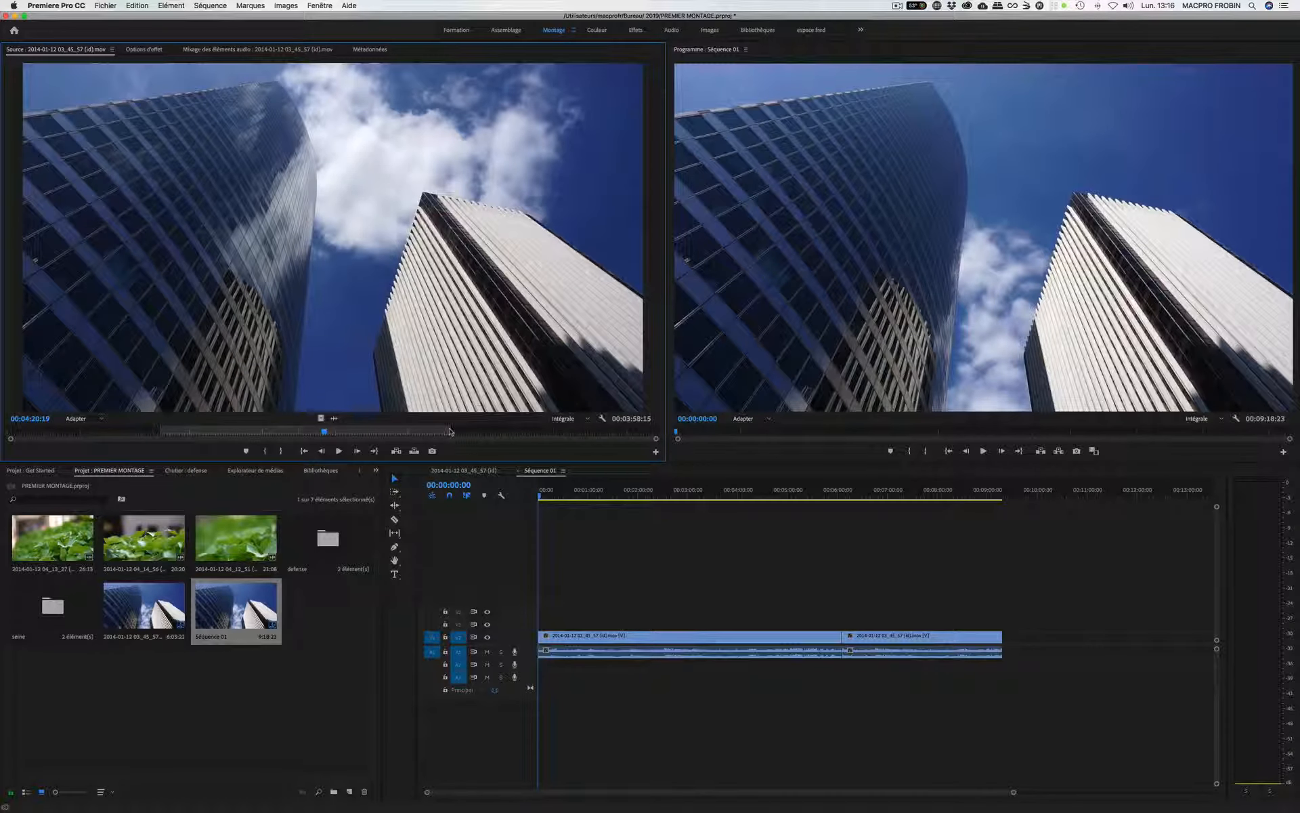
pyautogui.moveTo(453, 430); pyautogui.dragTo(995, 636)
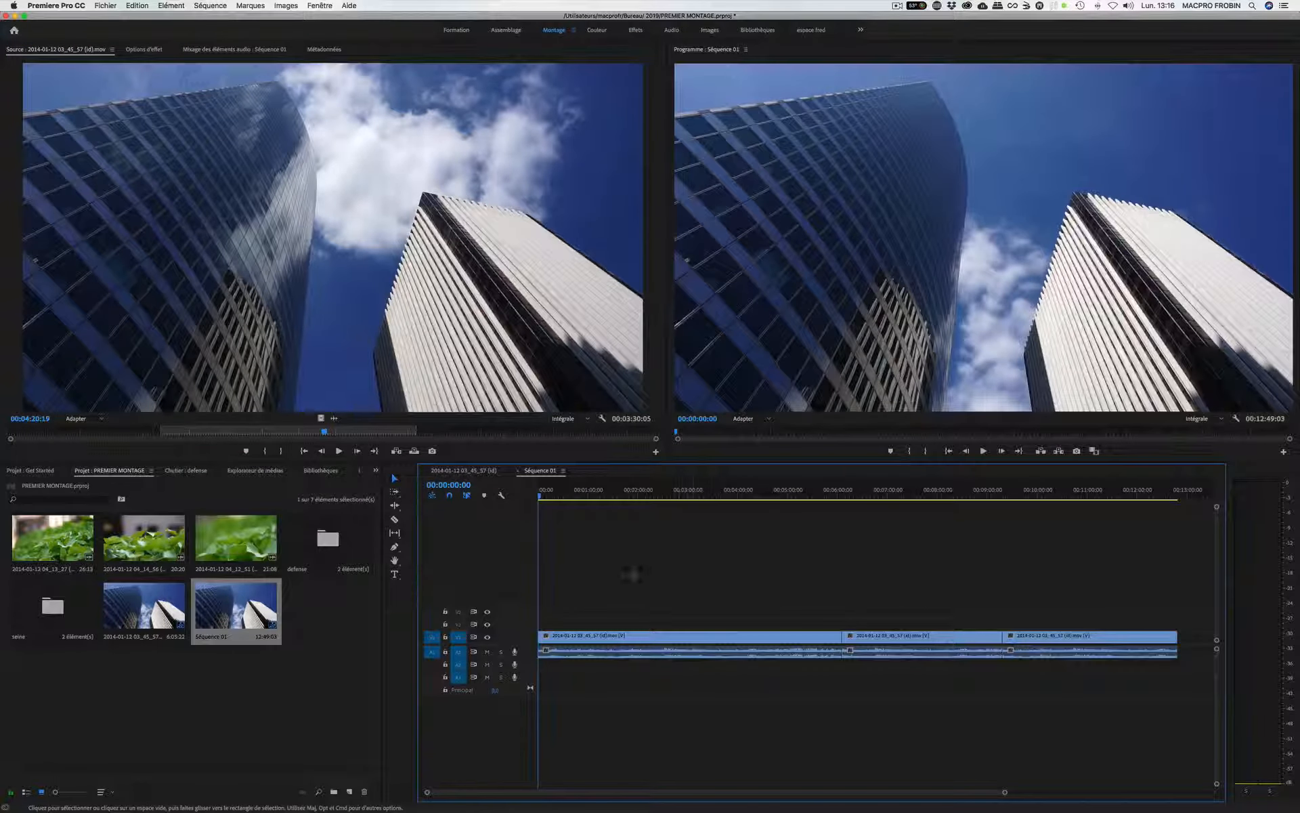
# Step: Delete all the clips from Séquence 01
pyautogui.moveTo(633, 572); pyautogui.dragTo(1057, 730)
pyautogui.press('Delete')
pyautogui.doubleClick(235, 538)
pyautogui.press('i')
pyautogui.press('o')
# Step: Try placing the marked leaf clip in Séquence 01, and remove it again
pyautogui.moveTo(407, 339); pyautogui.dragTo(562, 665)
pyautogui.press('BackSpace')
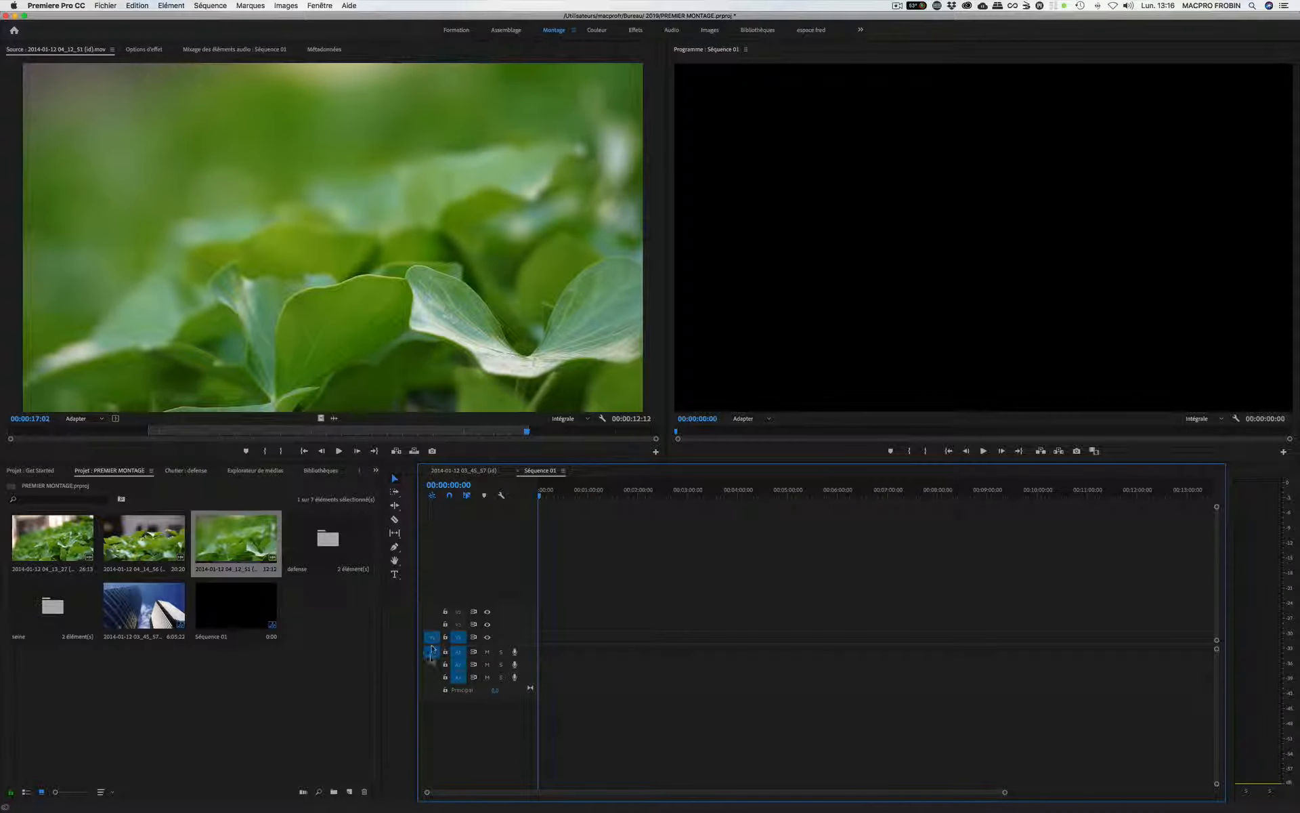
# Step: Place the marked leaf clip at the start of Séquence 01 on V1 and A1, and move the playhead to the sequence's end
pyautogui.click(371, 317)
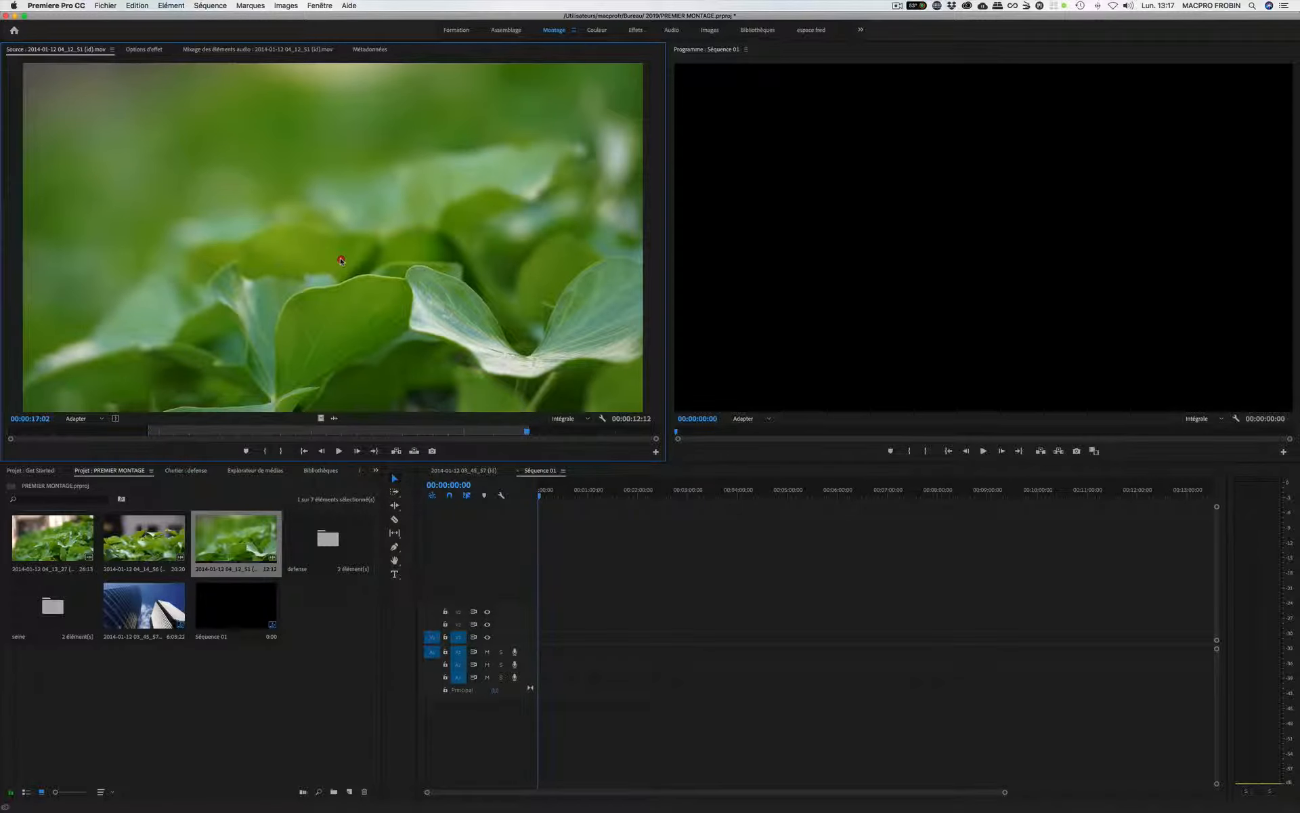
pyautogui.moveTo(483, 440); pyautogui.dragTo(543, 636)
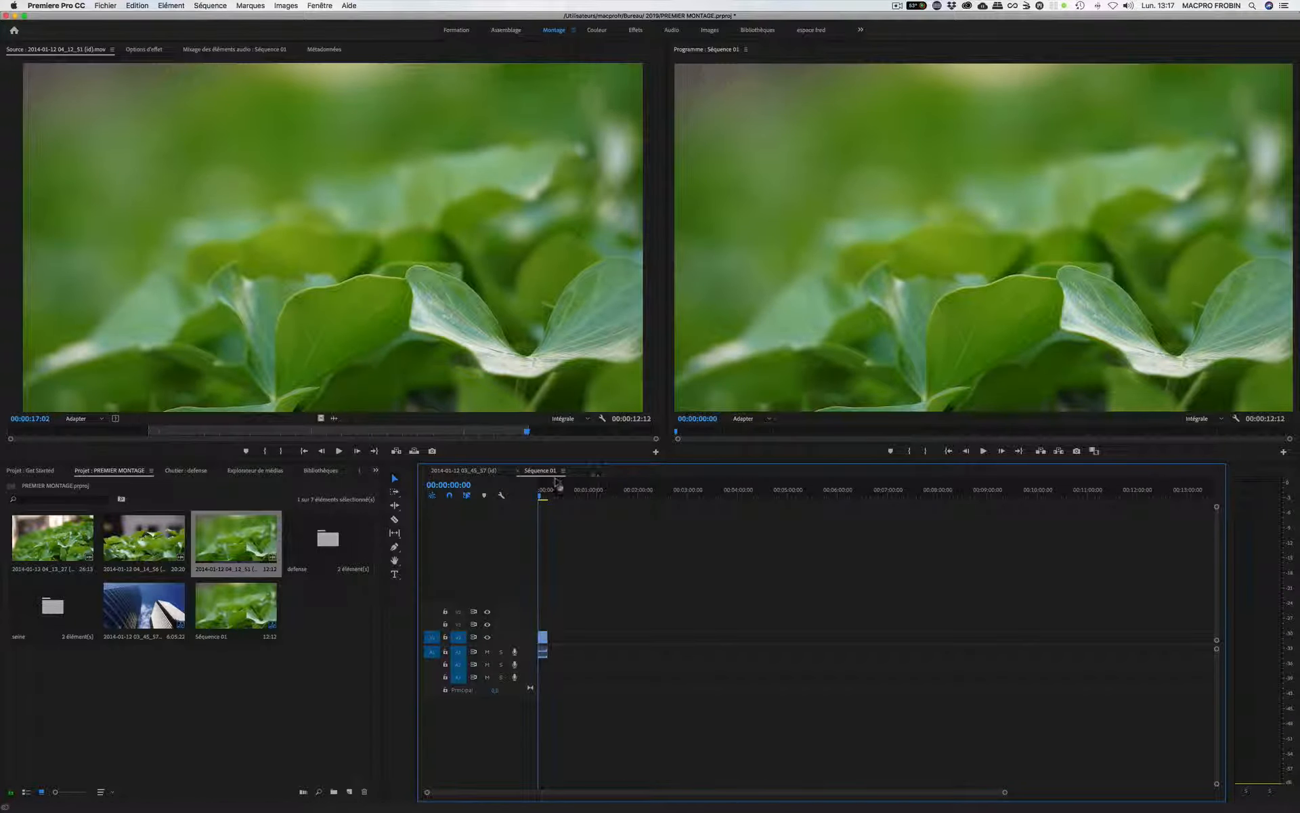
pyautogui.moveTo(540, 495); pyautogui.dragTo(621, 501)
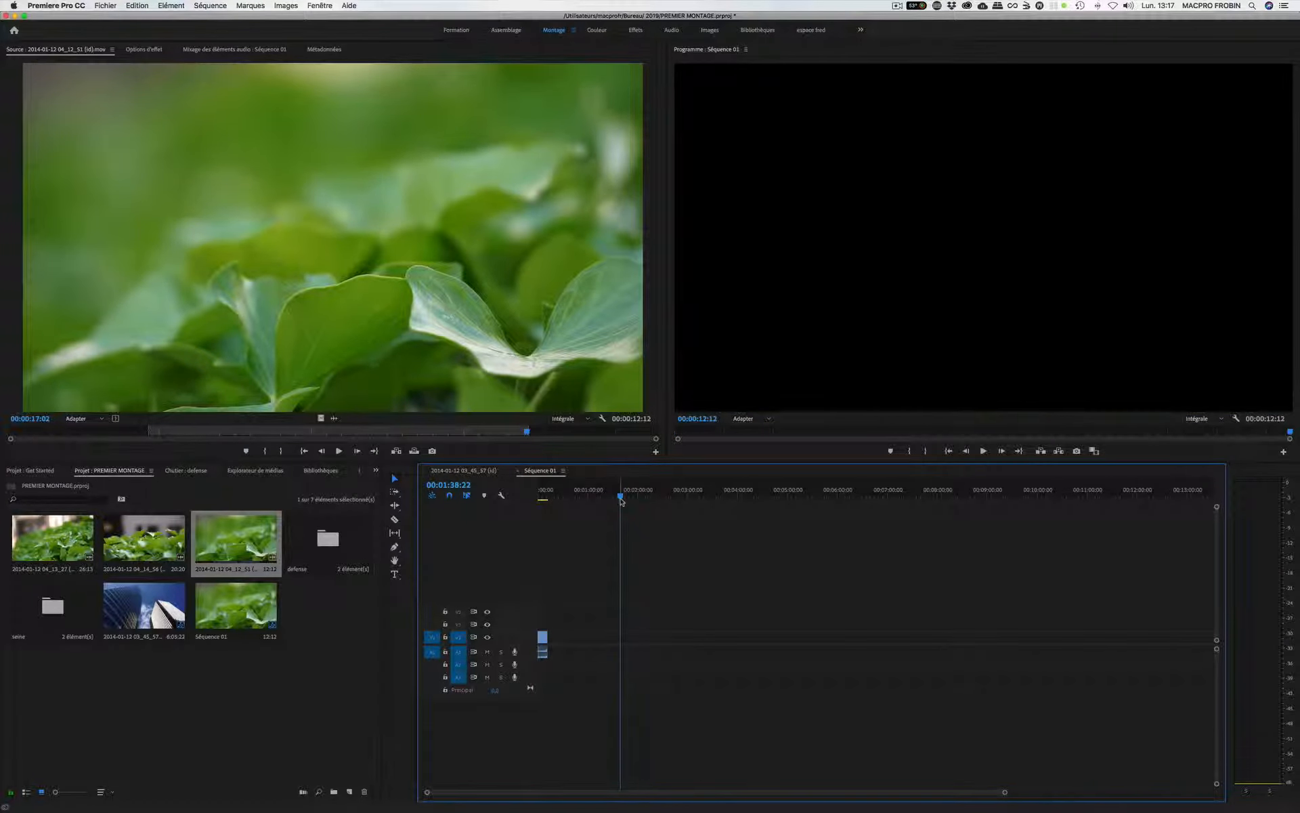
pyautogui.press('Home')
pyautogui.press('End')
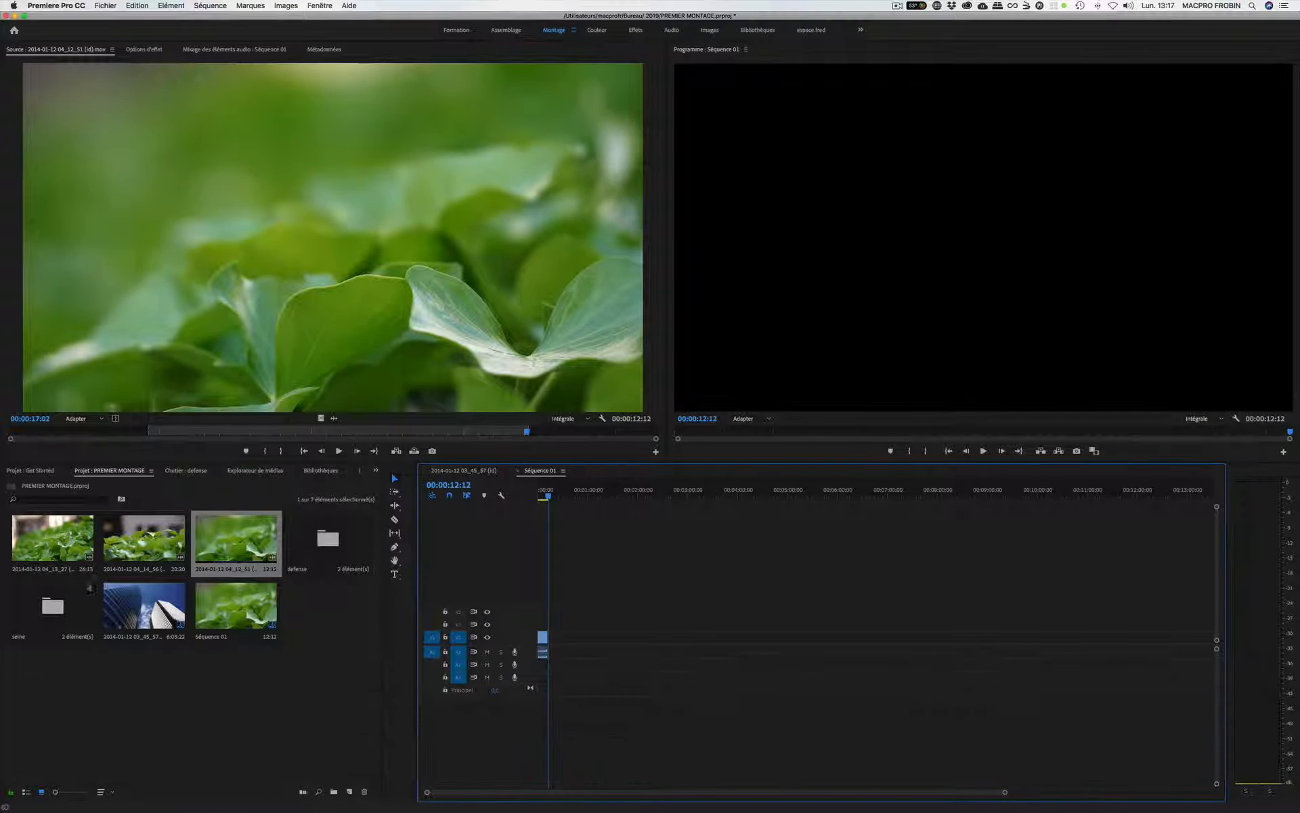
pyautogui.doubleClick(139, 600)
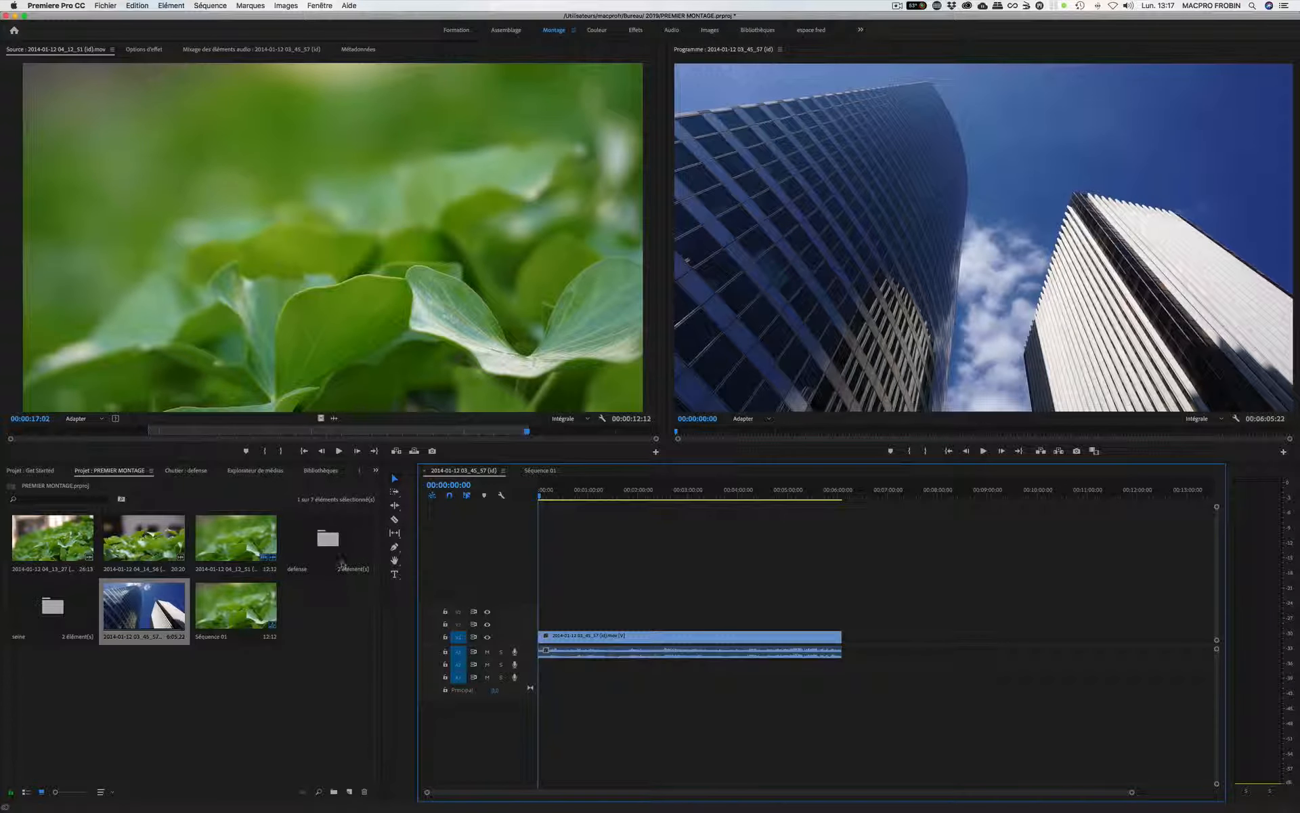
pyautogui.doubleClick(332, 542)
pyautogui.doubleClick(58, 540)
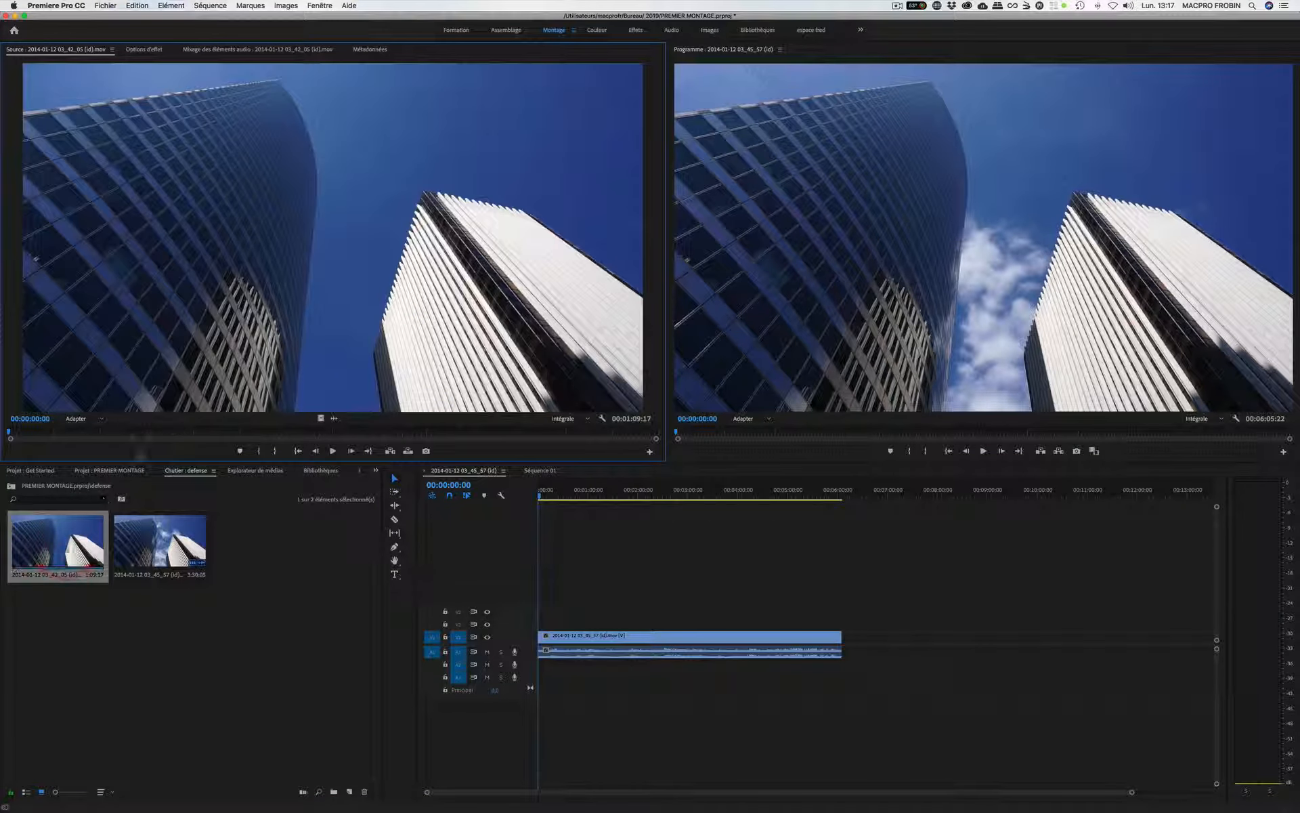
# Step: Mark the source clip's In point at 00:00:12:11 and its Out point at 00:00:32:03
pyautogui.moveTo(184, 433); pyautogui.dragTo(124, 440)
pyautogui.press('i')
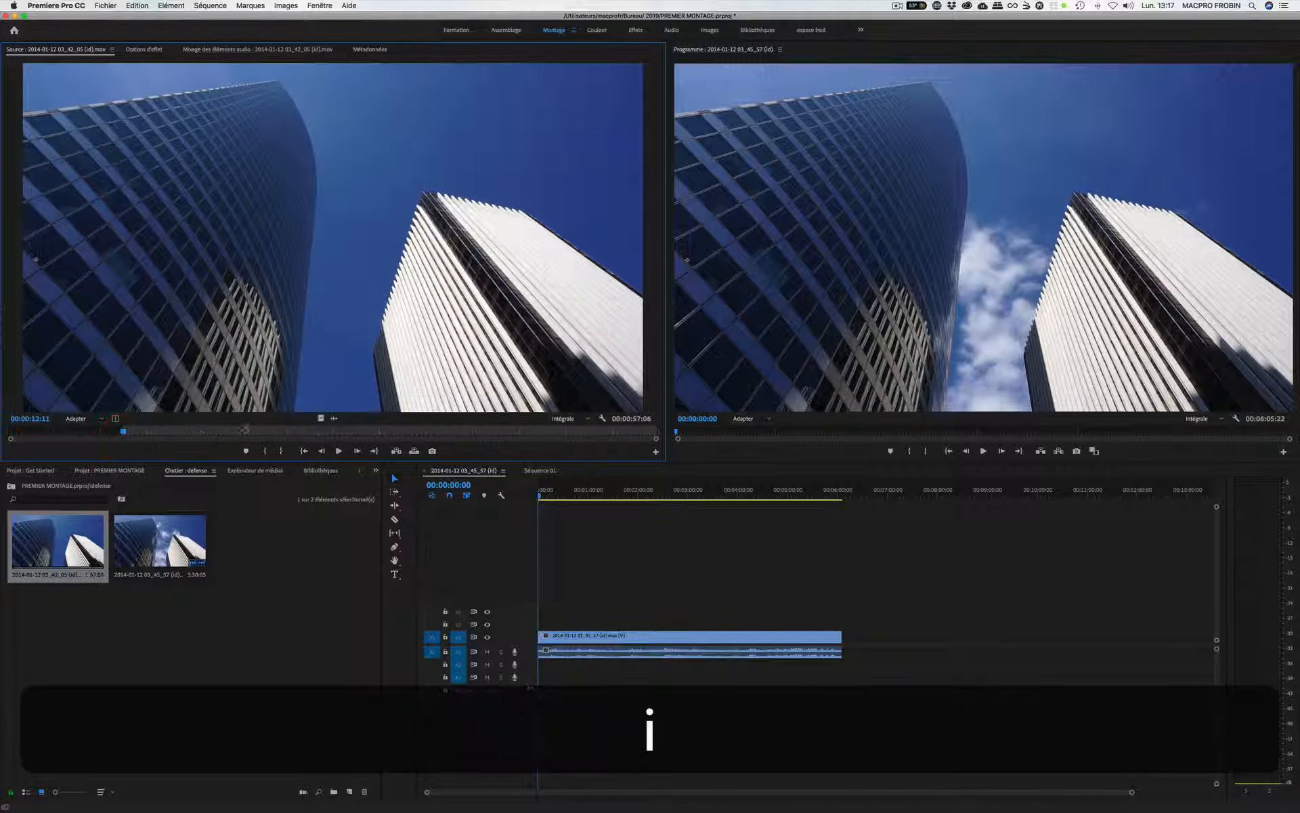
pyautogui.click(306, 432)
pyautogui.press('o')
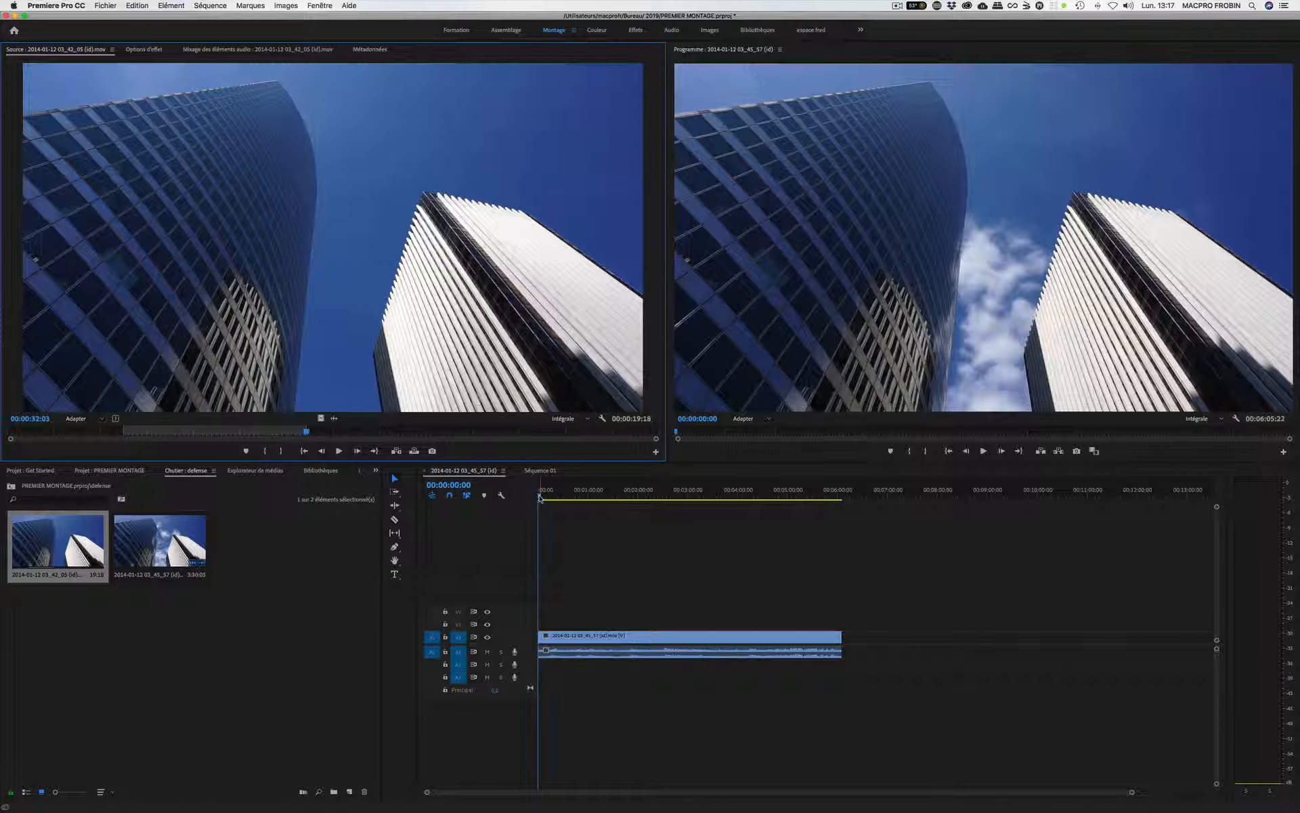
# Step: Move the playhead to the end of the sequence and overwrite the marked source clip there
pyautogui.moveTo(539, 498); pyautogui.dragTo(628, 511)
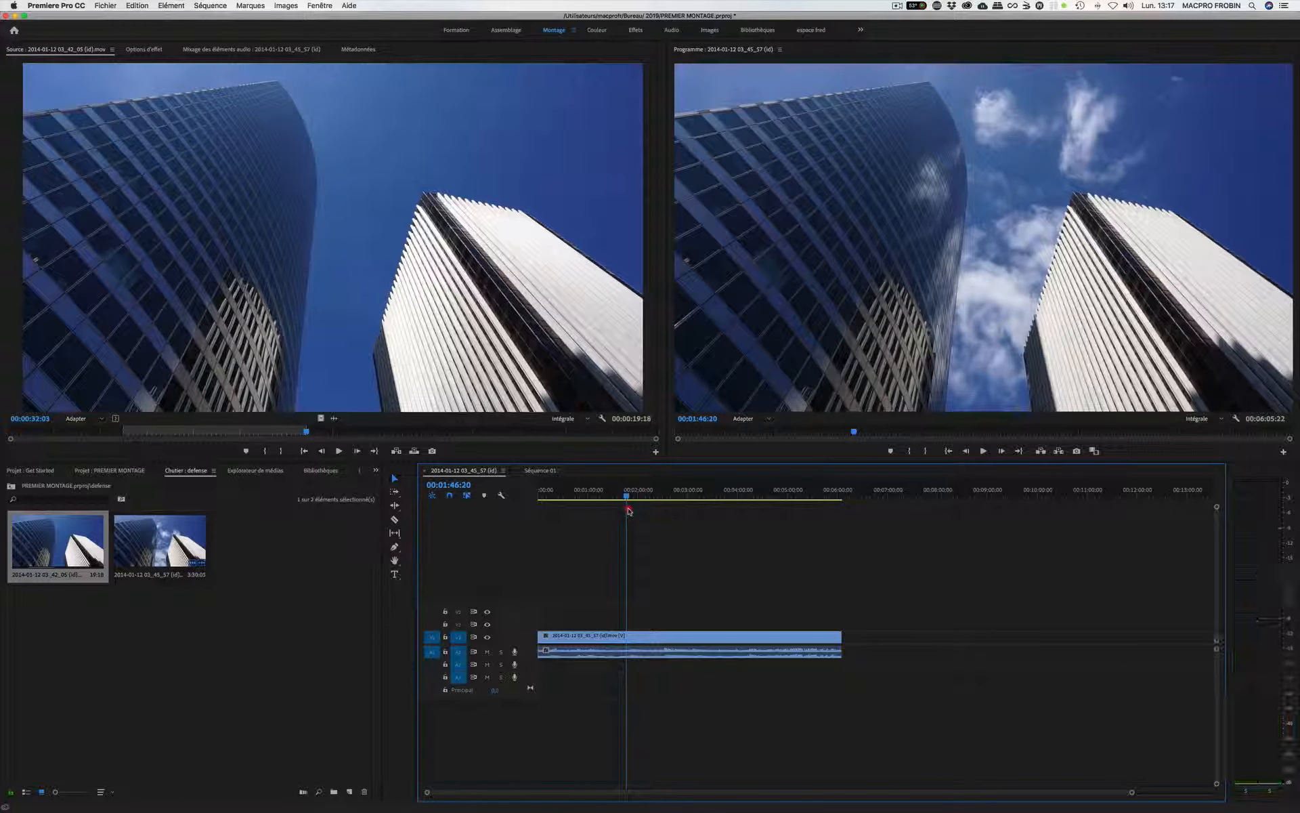
pyautogui.press('End')
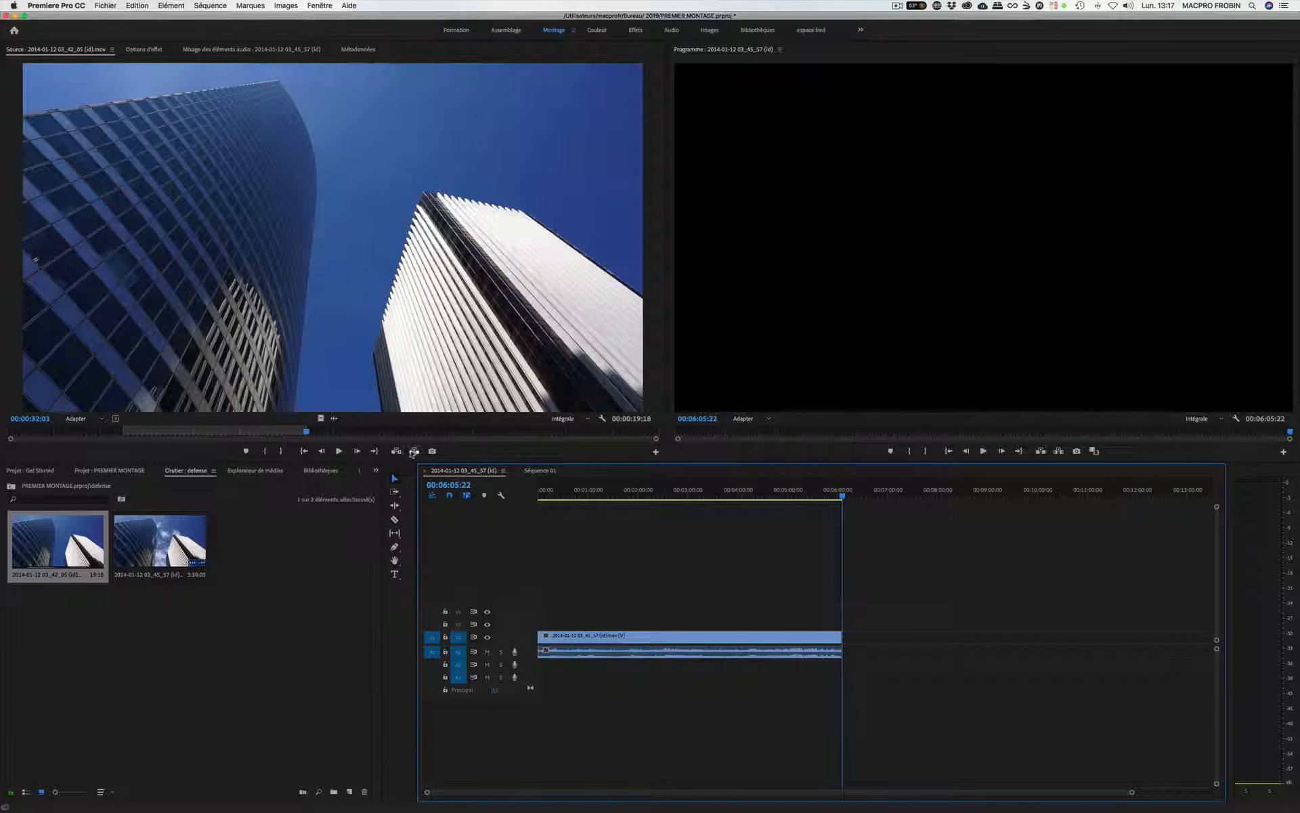
pyautogui.click(413, 451)
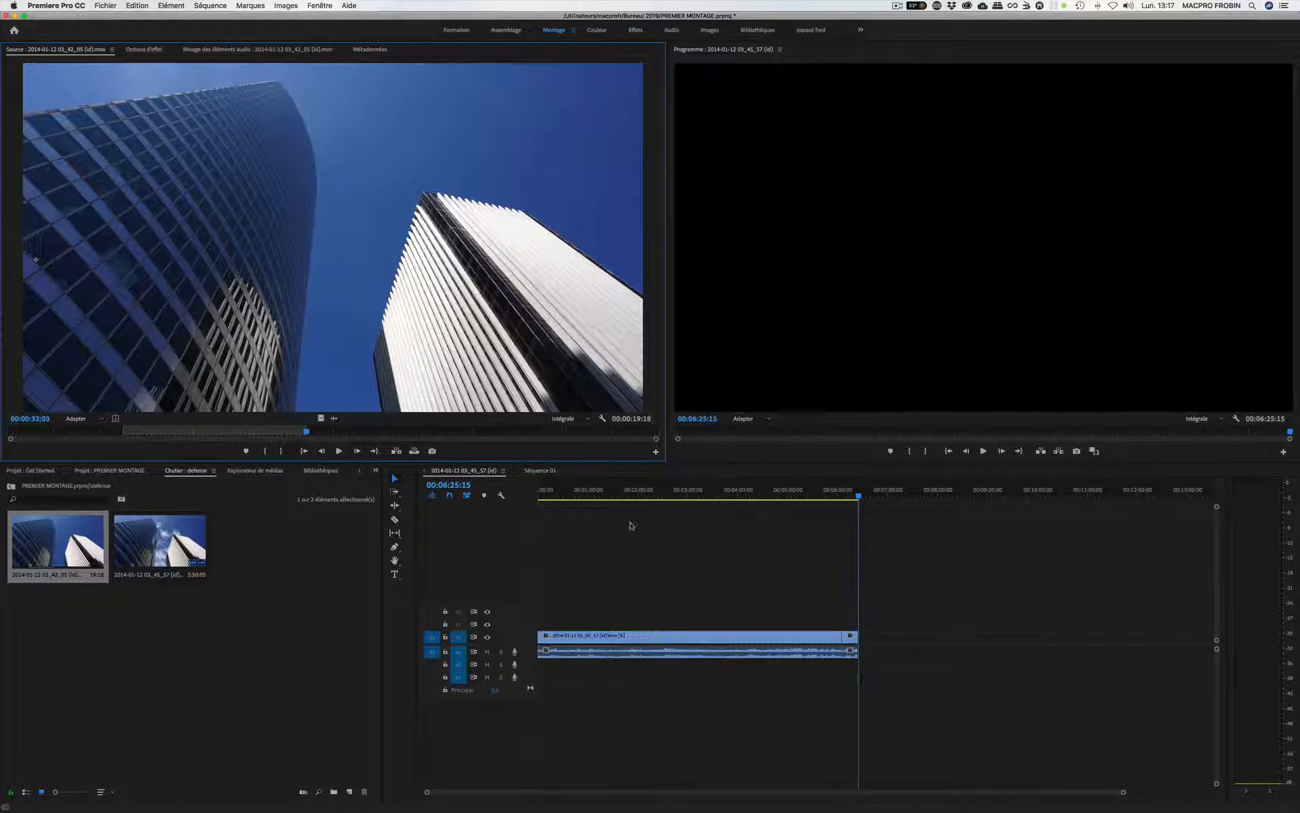
# Step: Patch the source video to V2 and the source audio to A2, and target the V2 track
pyautogui.moveTo(432, 651)
pyautogui.mouseDown()
pyautogui.moveTo(433, 664)
pyautogui.moveTo(432, 624)
pyautogui.mouseUp()
pyautogui.click(459, 626)
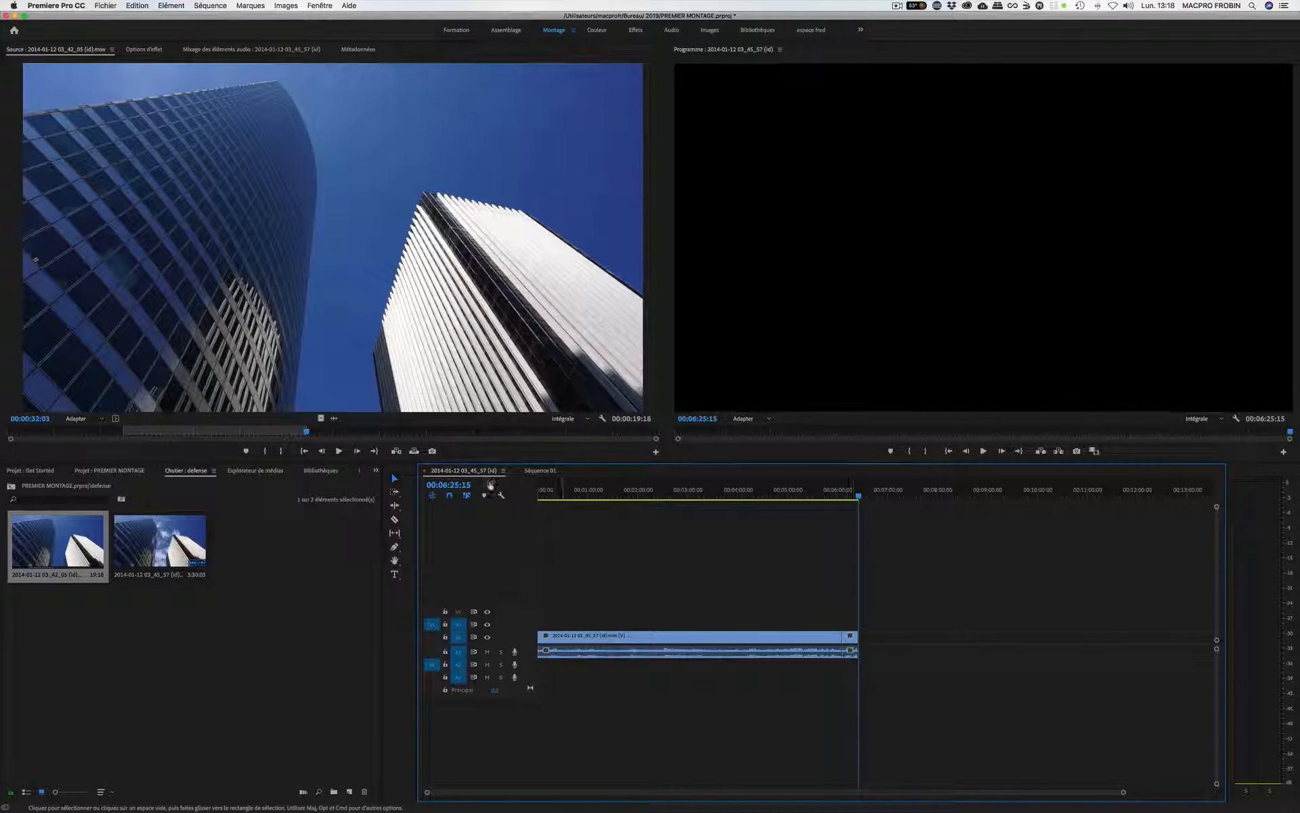
pyautogui.doubleClick(155, 547)
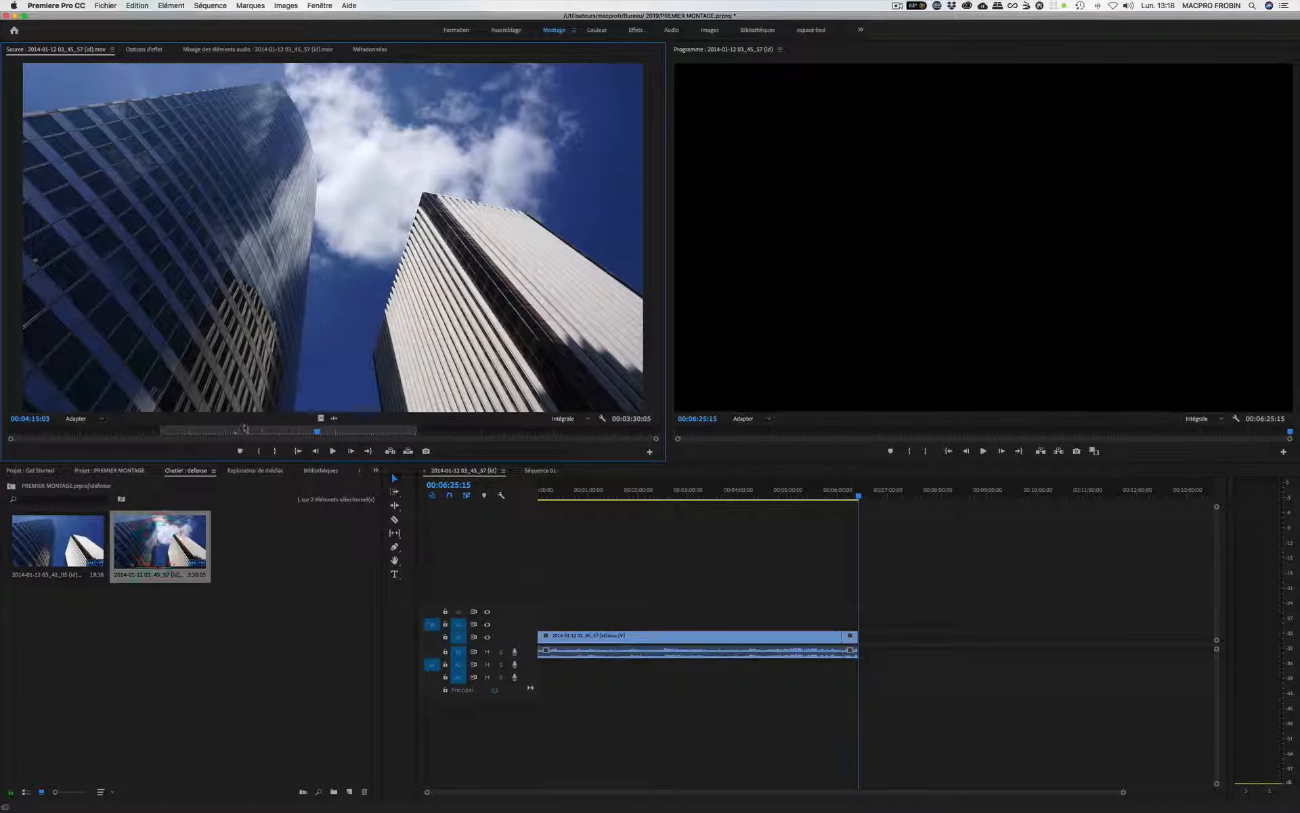
pyautogui.doubleClick(71, 542)
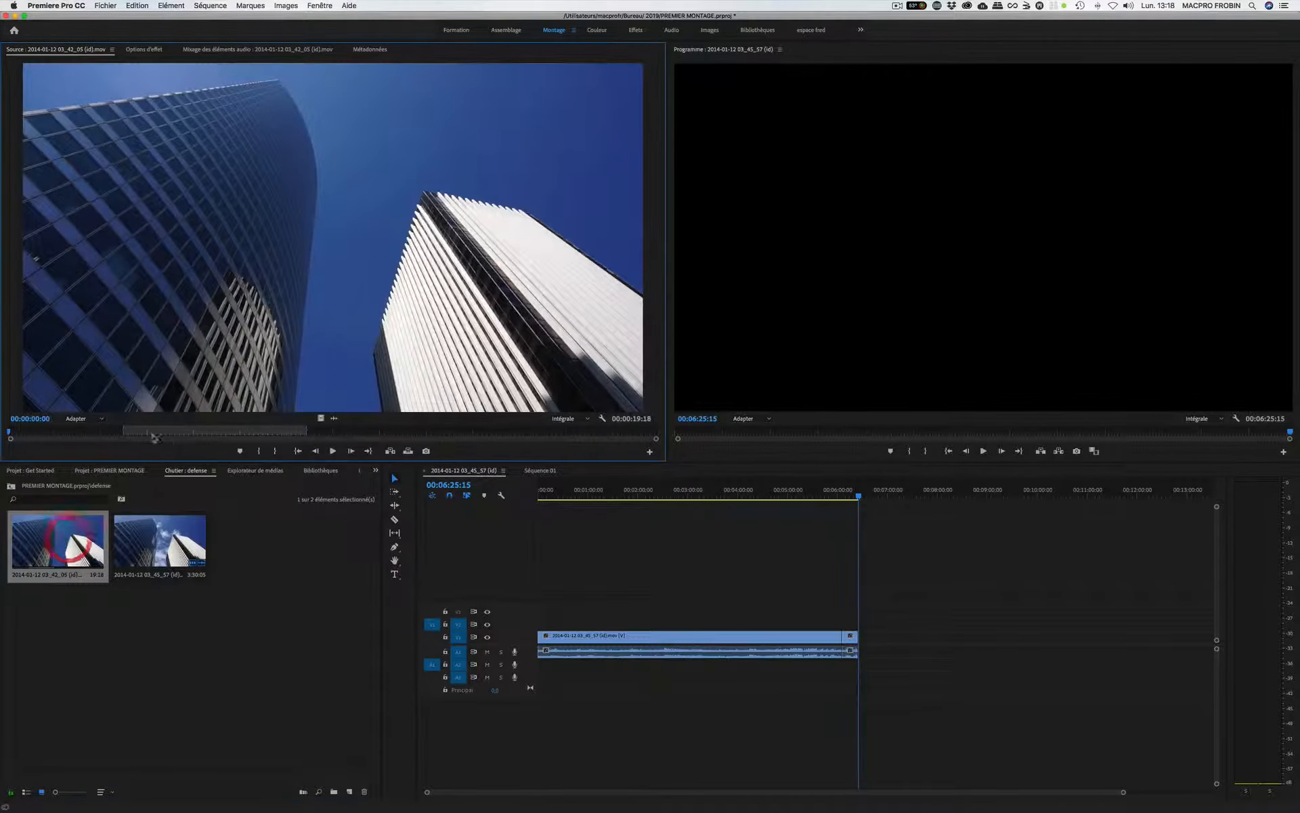
pyautogui.click(173, 535)
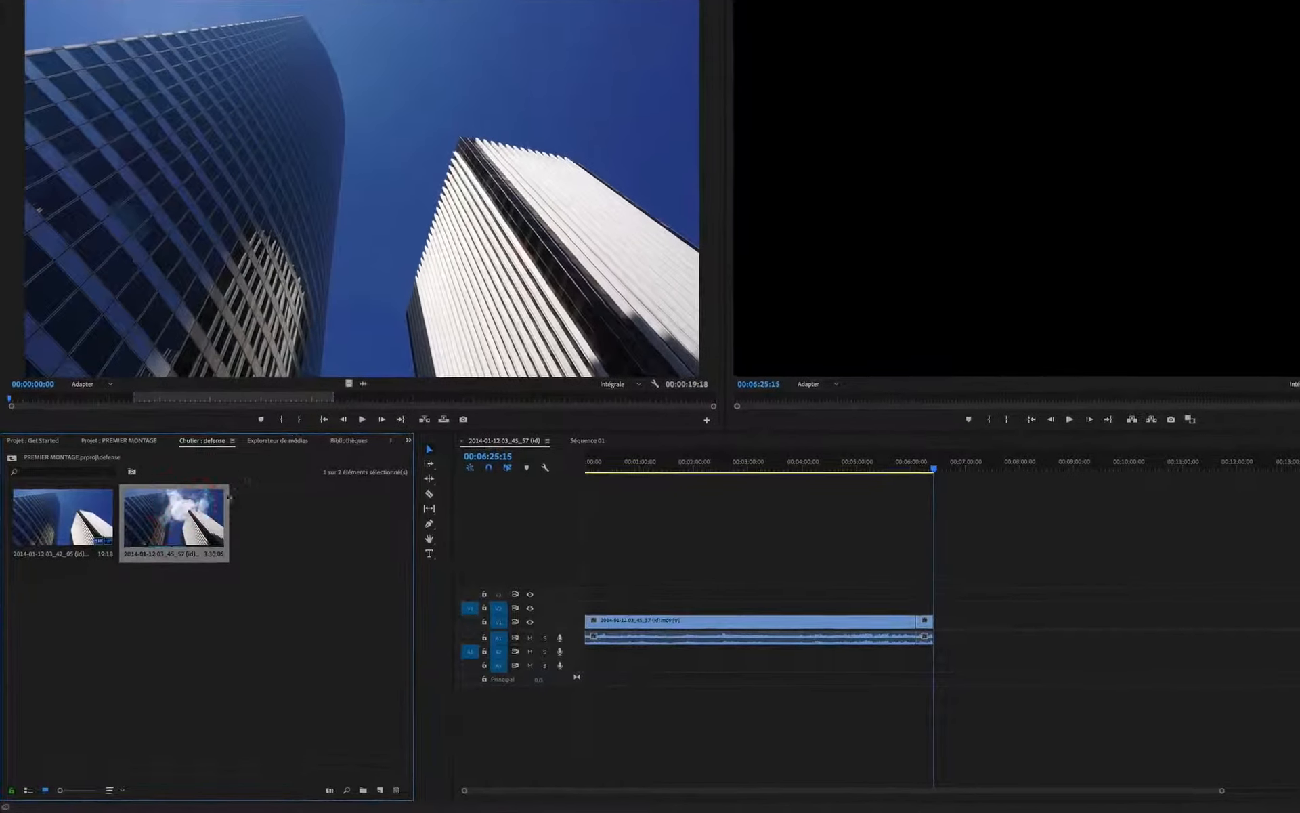
pyautogui.doubleClick(198, 526)
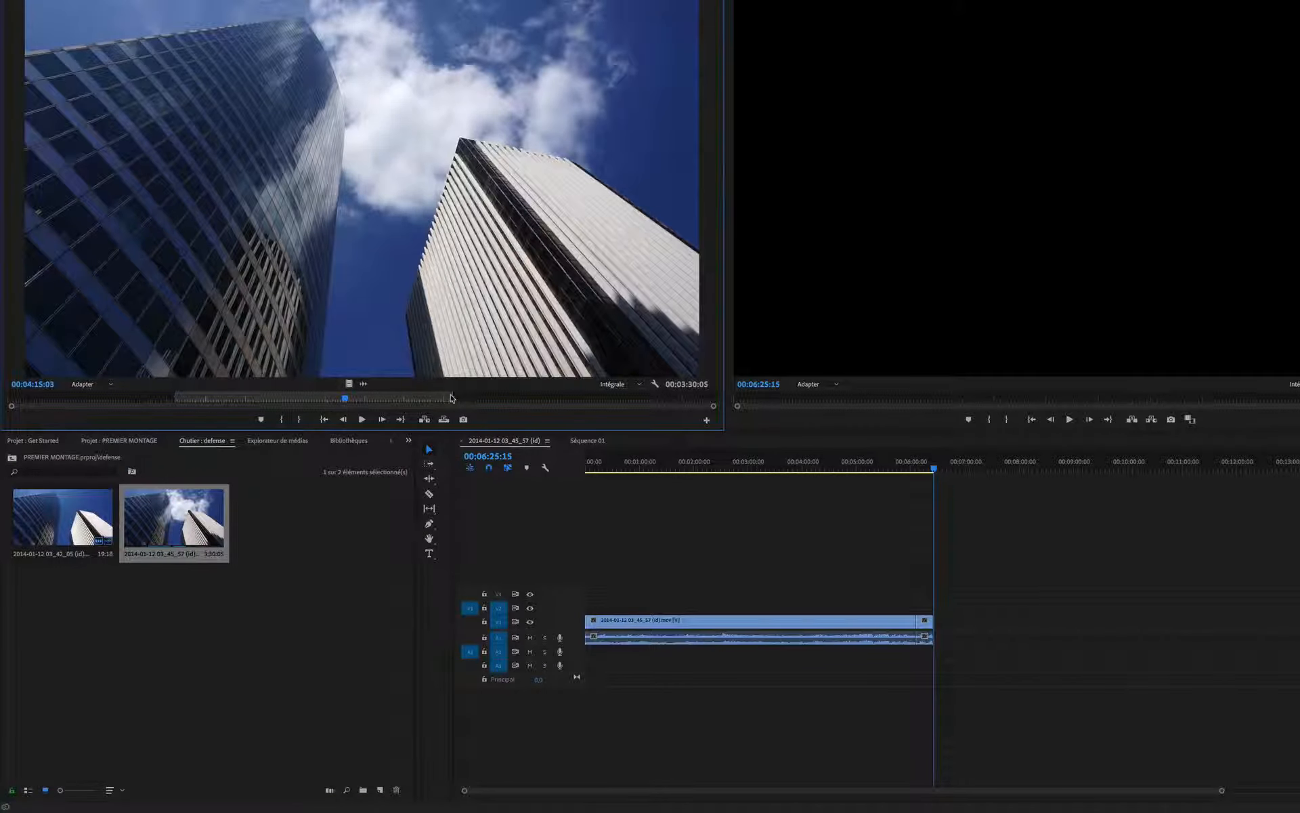
pyautogui.moveTo(453, 398); pyautogui.dragTo(601, 402)
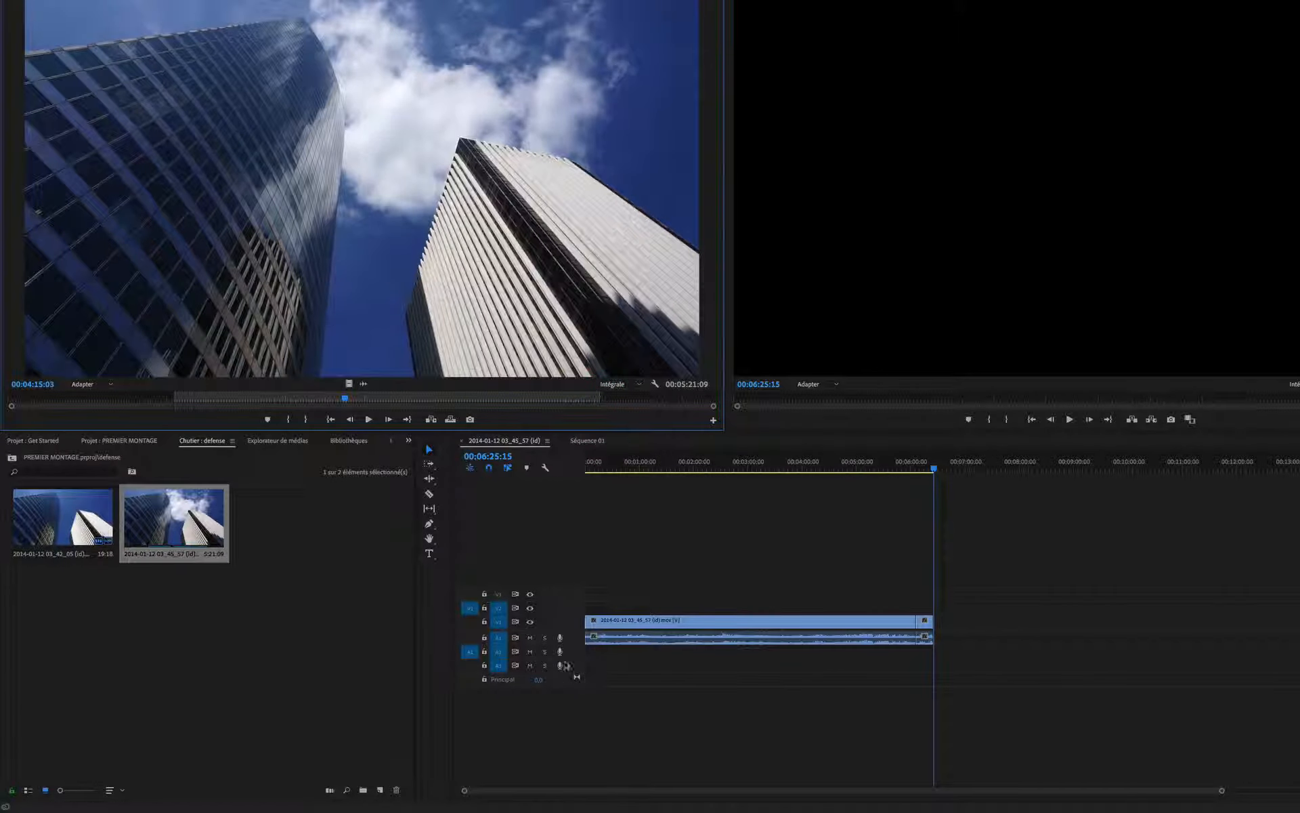
pyautogui.click(451, 419)
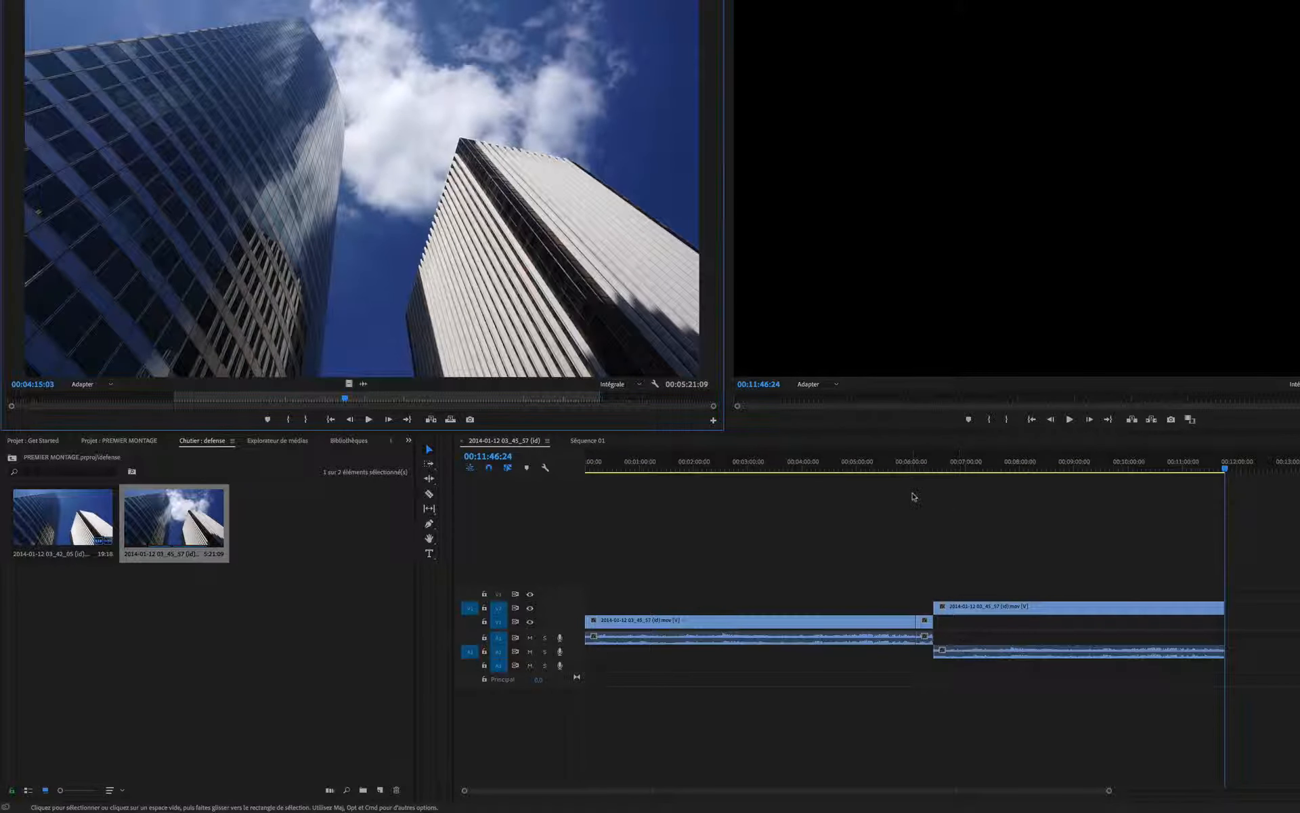
# Step: Play the sequence across the cut to the V2 clip, and compare the clips by scrubbing along the timeline
pyautogui.click(926, 466)
pyautogui.press('space')
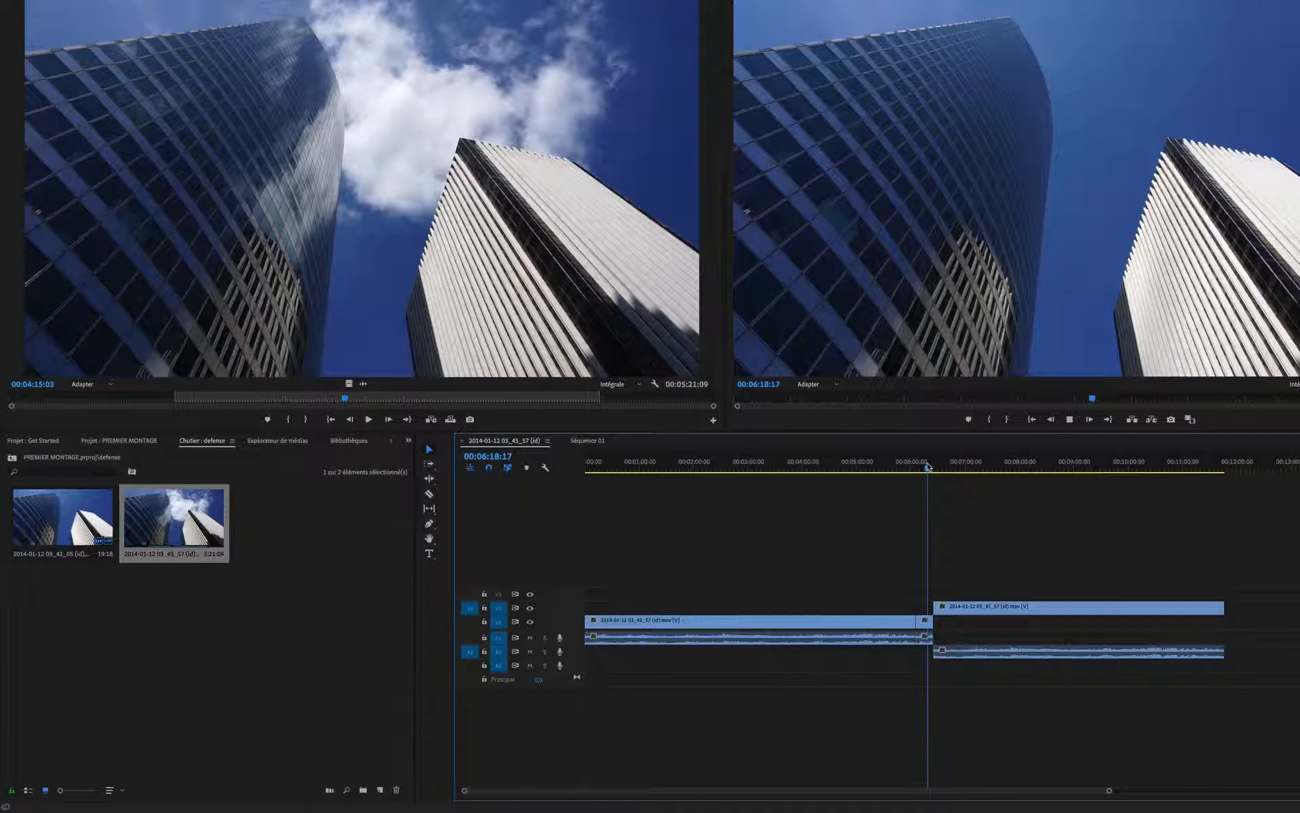
pyautogui.press('l')
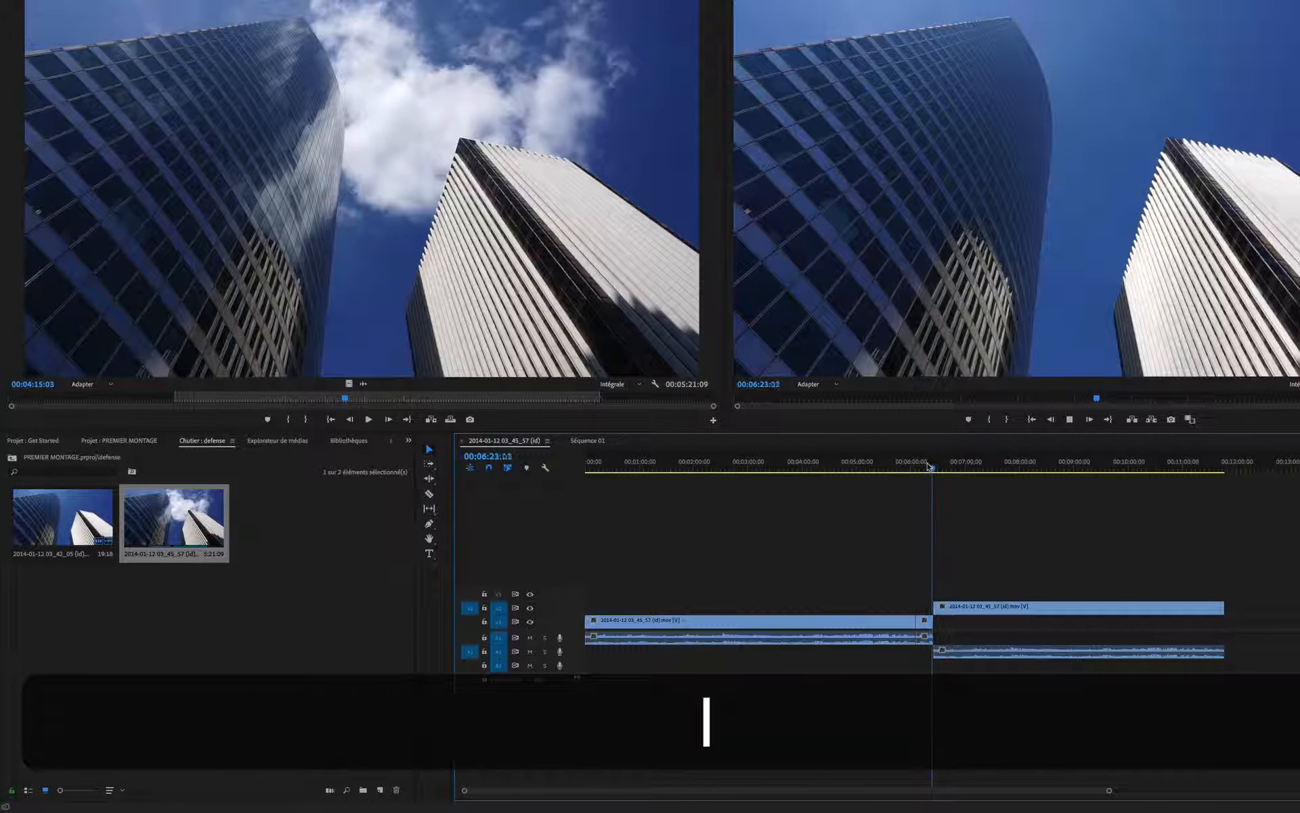
pyautogui.press('k')
pyautogui.press('l')
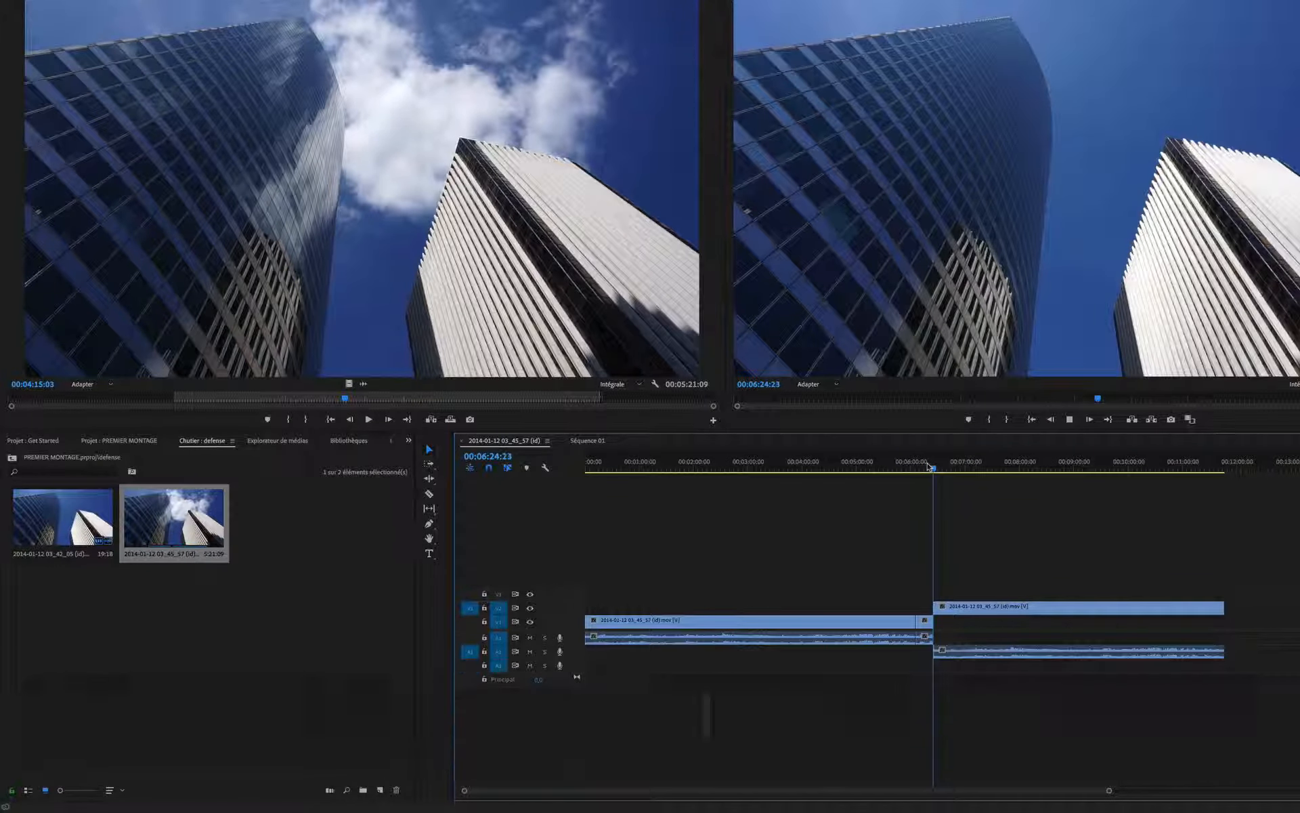
pyautogui.press('Home')
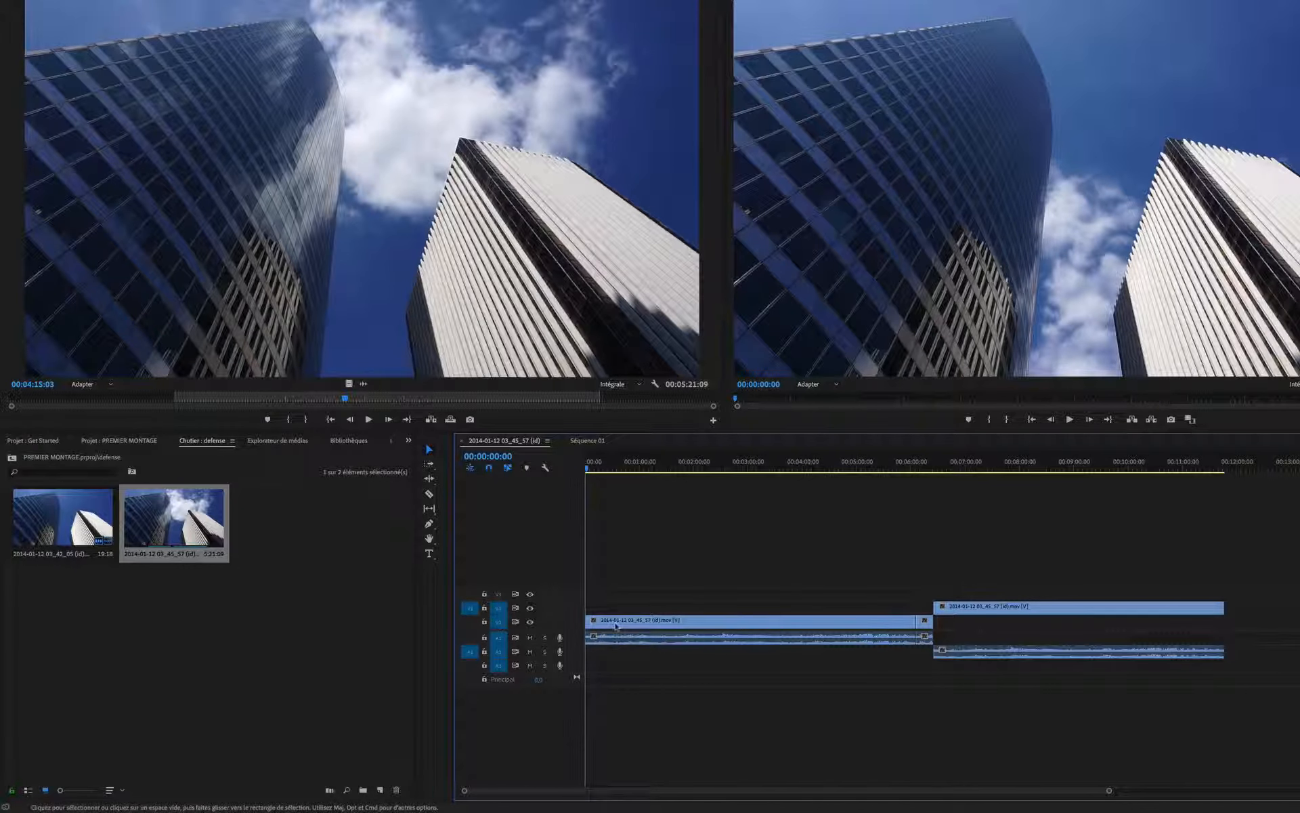
pyautogui.moveTo(778, 491); pyautogui.dragTo(956, 487)
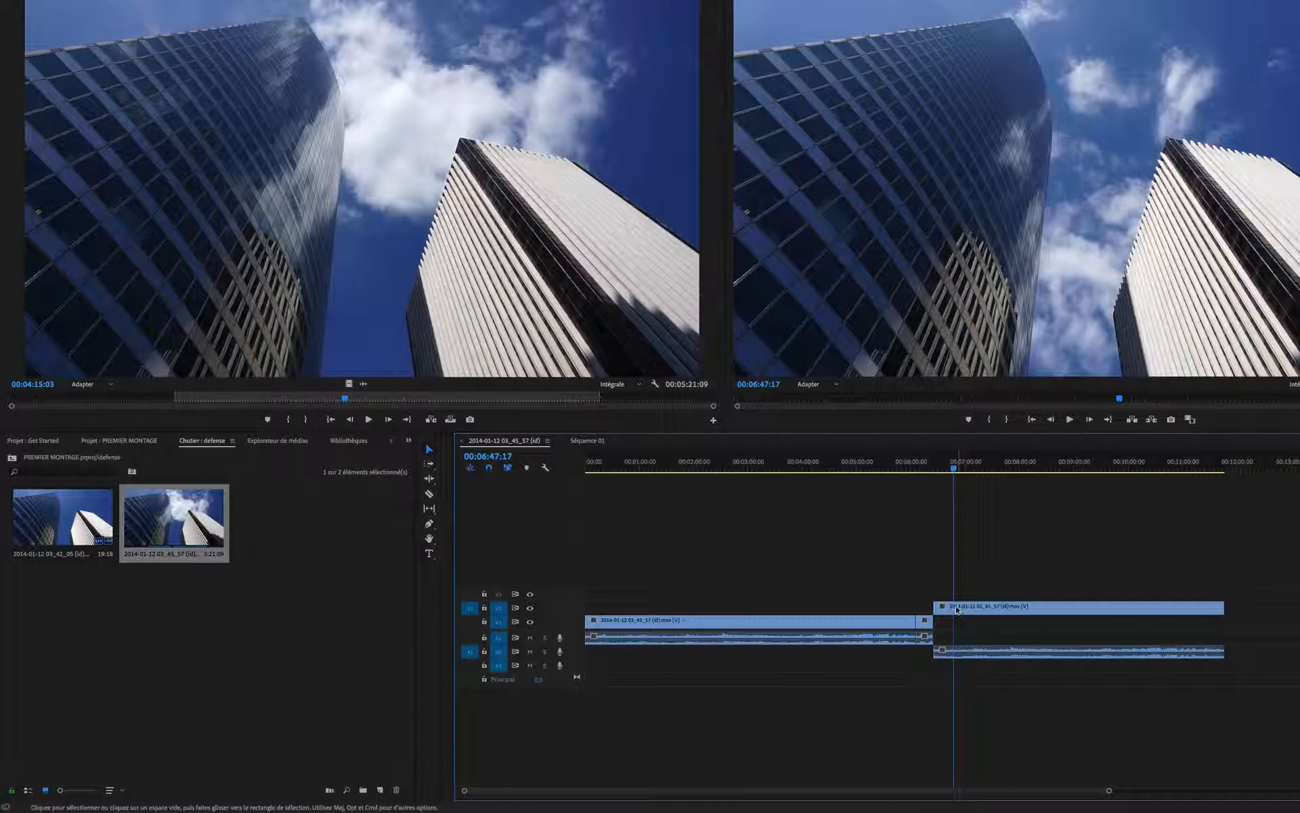
pyautogui.click(842, 489)
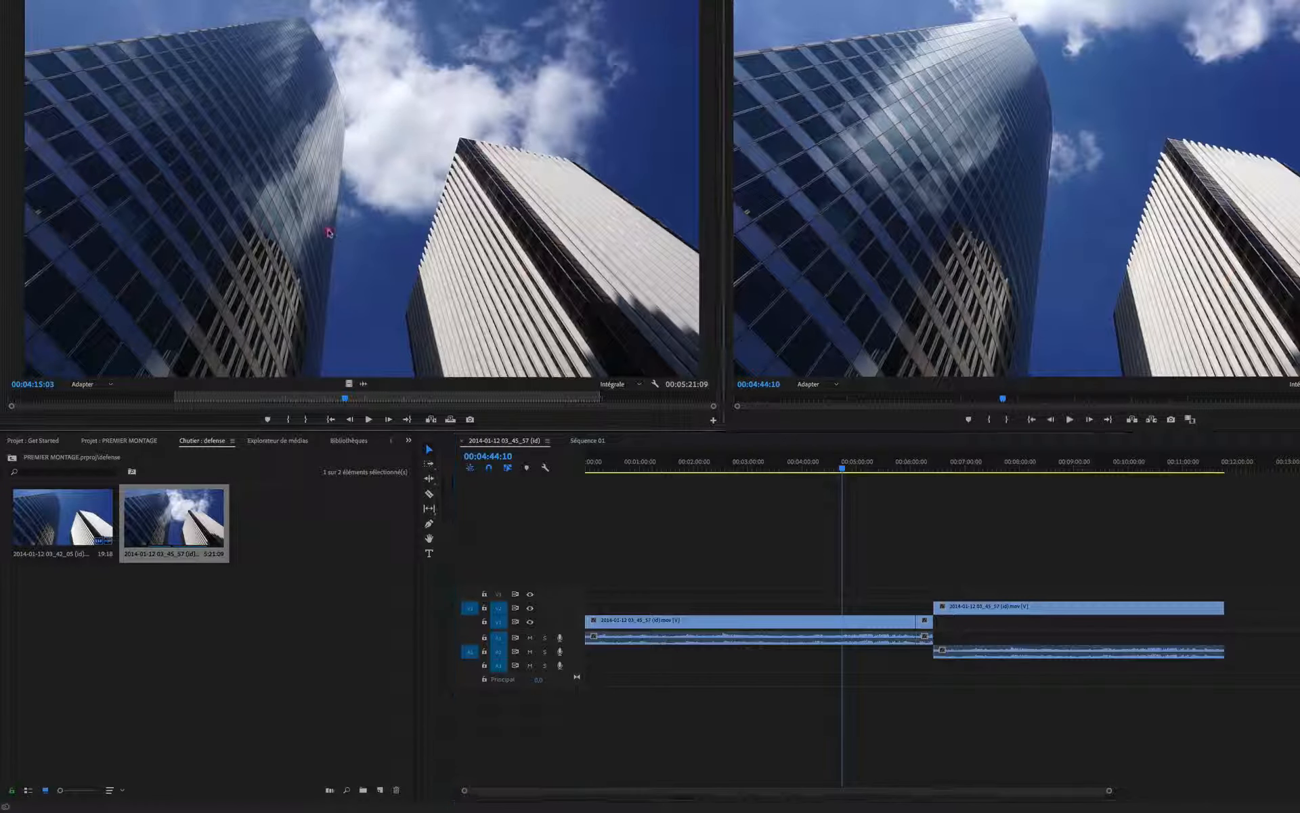
# Step: Place the marked source clip twice on V4 and A4, starting at about 00:01:04 and about 00:07:00
pyautogui.moveTo(330, 233); pyautogui.dragTo(639, 556)
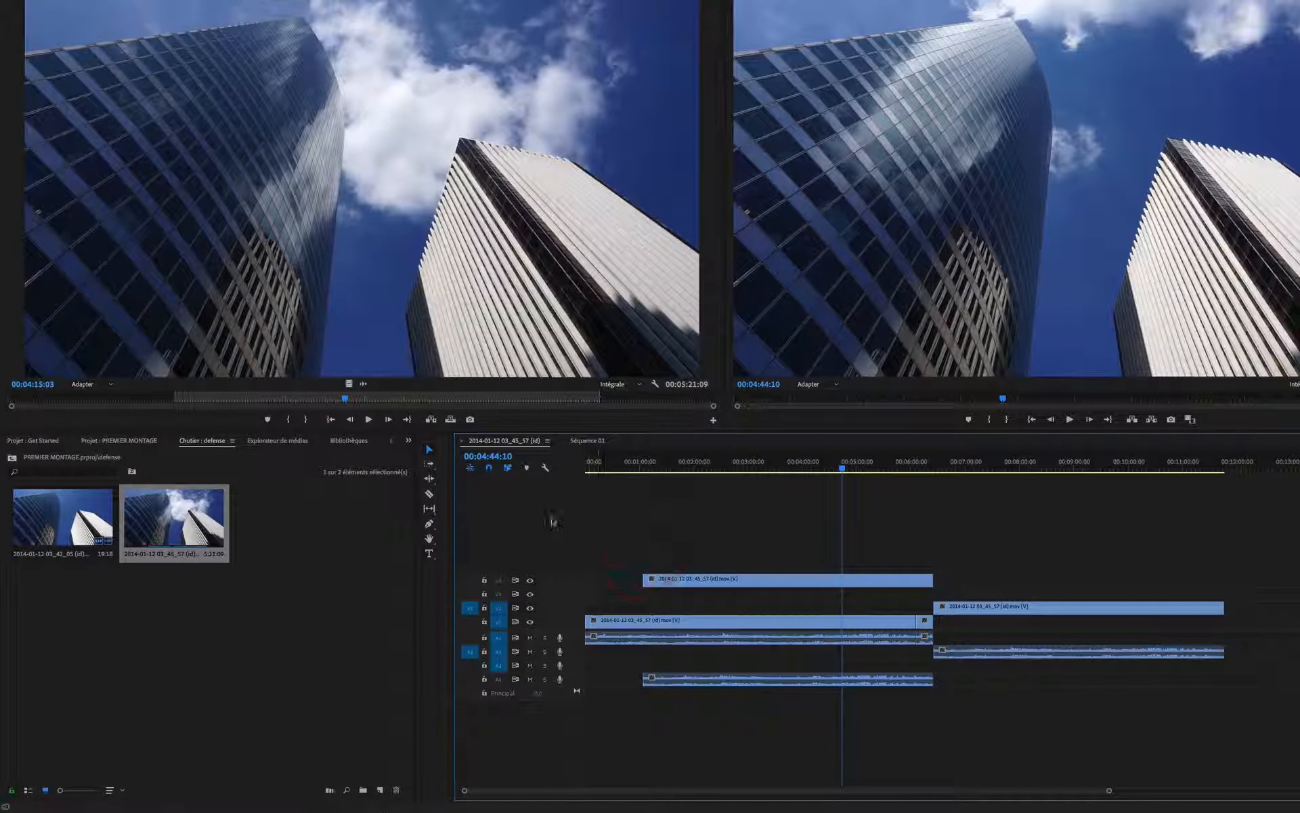
pyautogui.moveTo(438, 212); pyautogui.dragTo(967, 651)
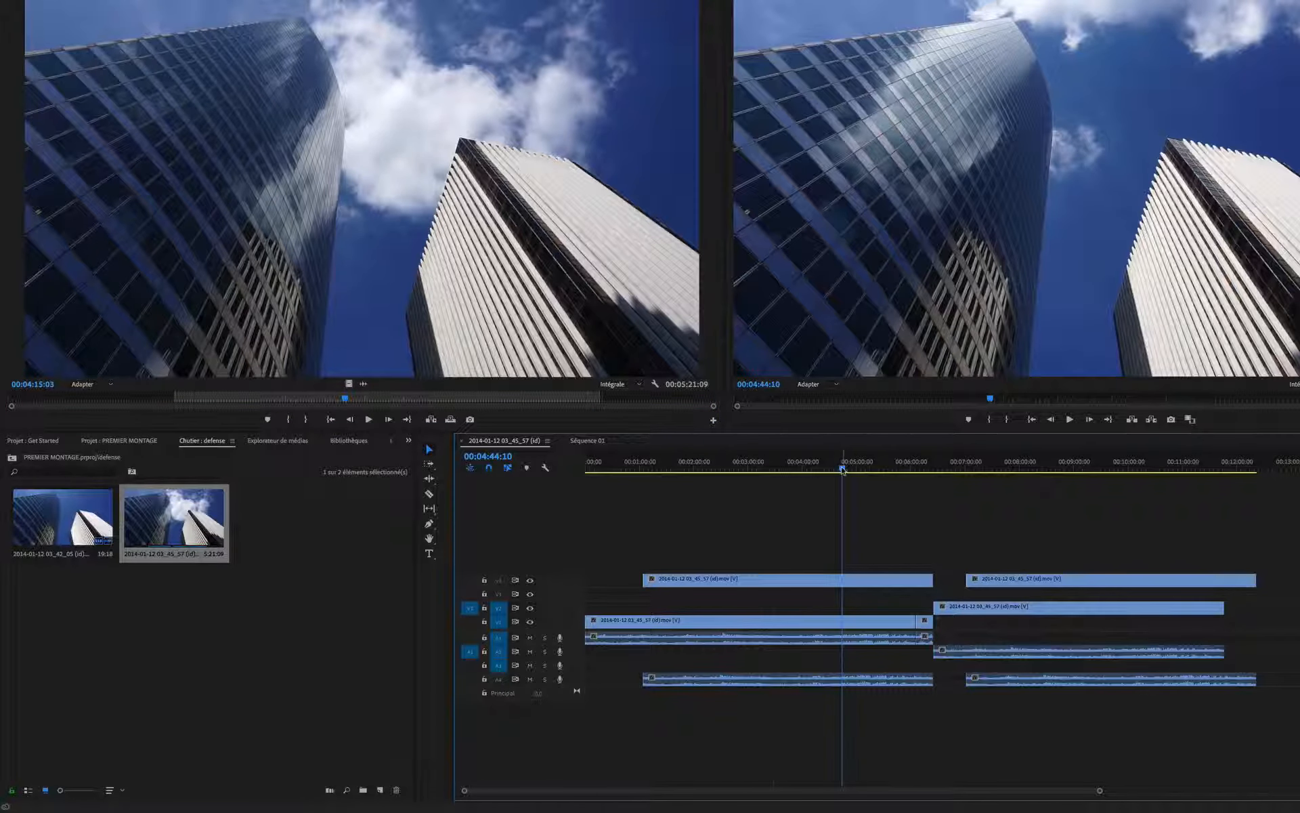
# Step: Play the sequence from about 00:01:04, where the first V4 clip begins, and stop playback
pyautogui.moveTo(842, 468); pyautogui.dragTo(641, 493)
pyautogui.press('space')
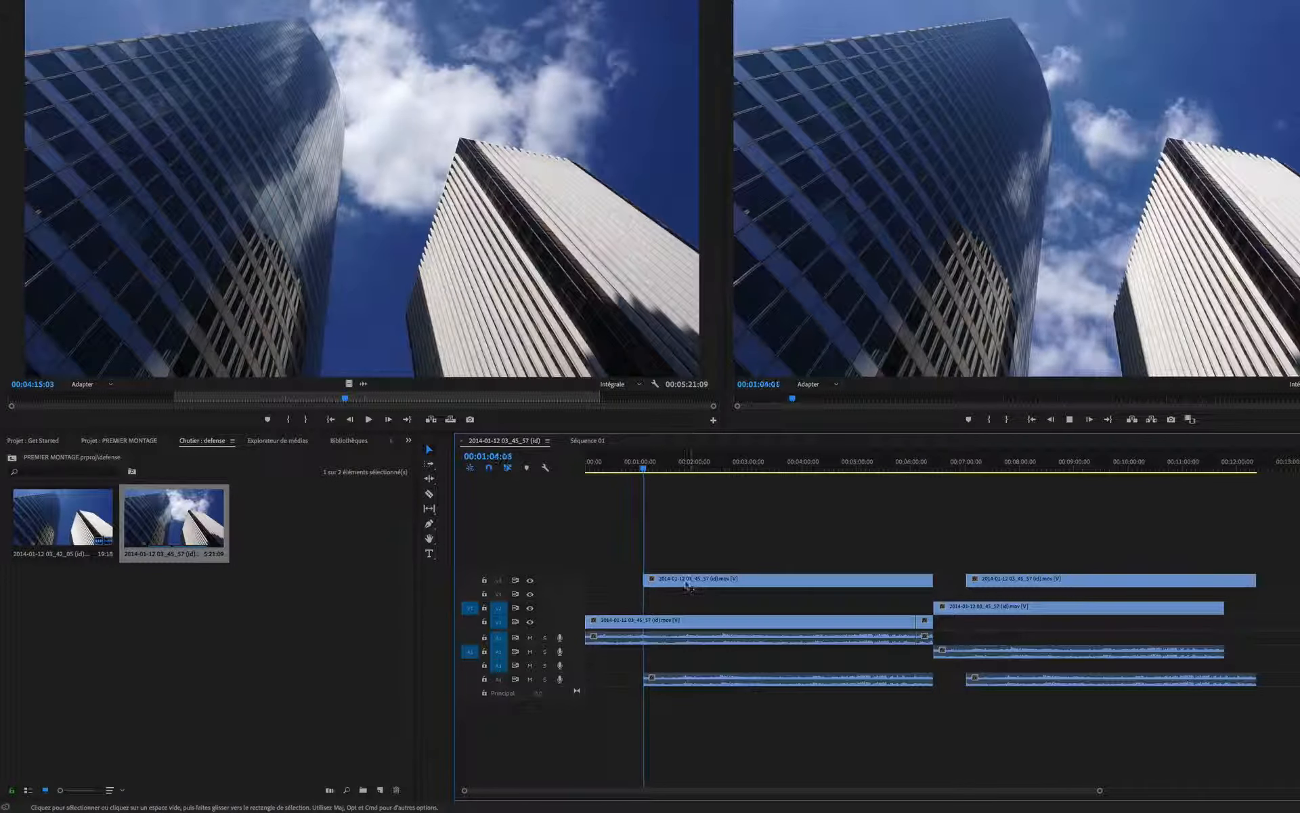
pyautogui.press('space')
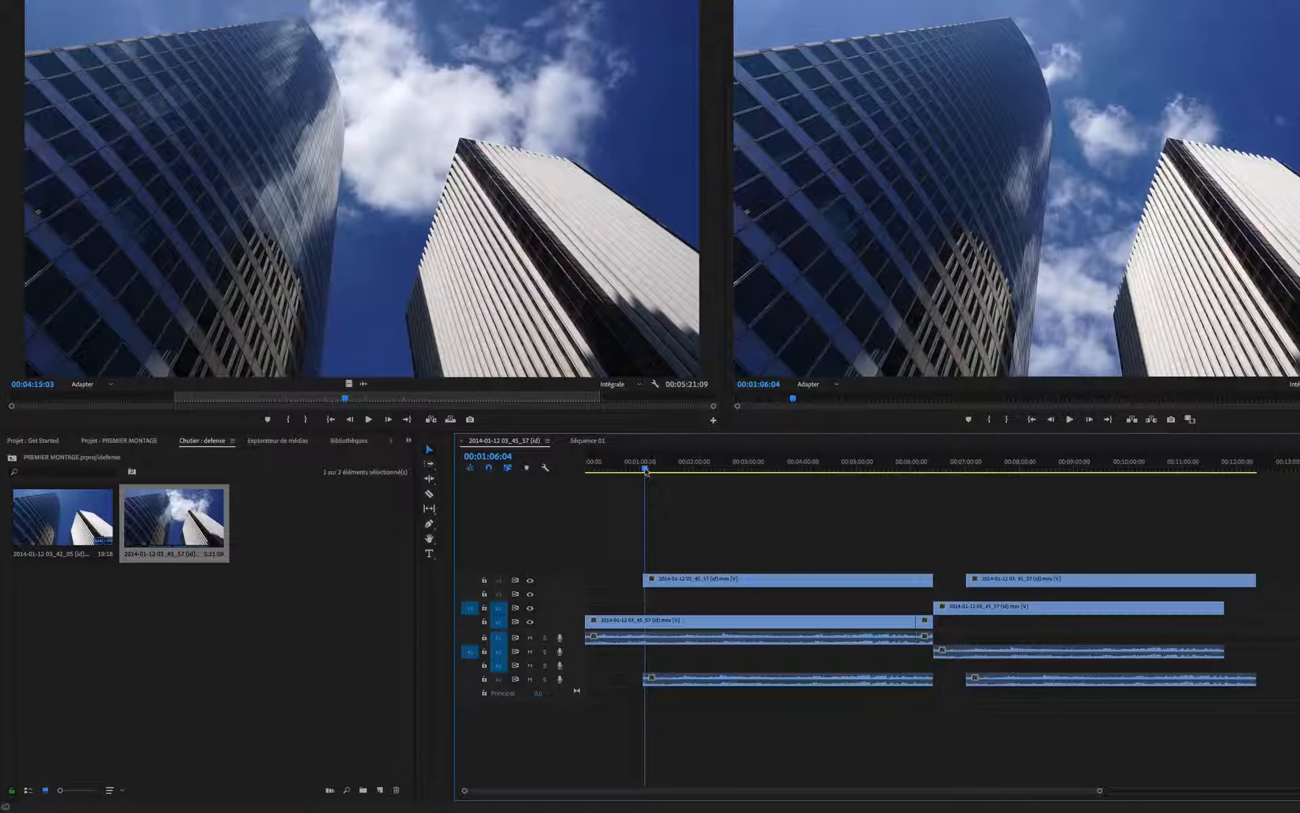
pyautogui.click(695, 466)
pyautogui.press('BackSpace')
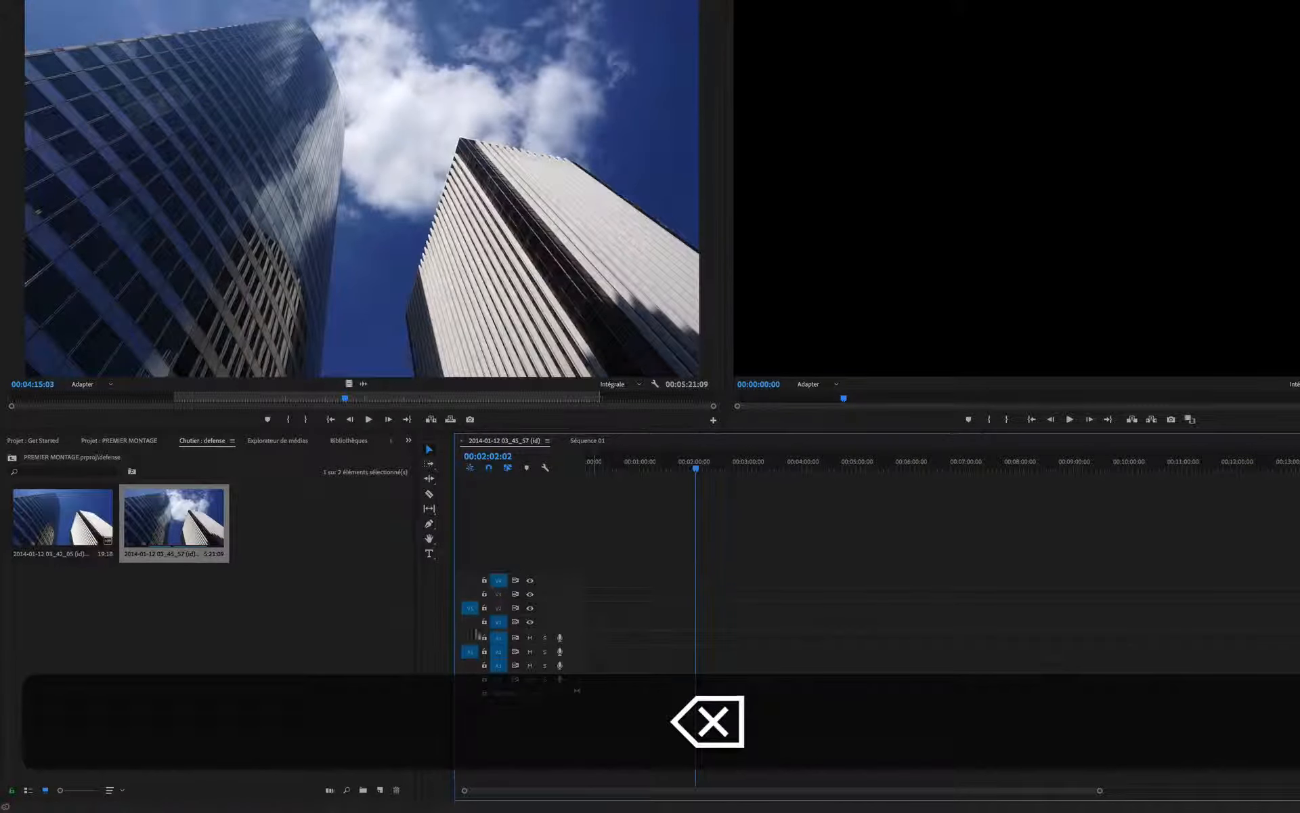
# Step: Patch the source video to V1 and audio to A1, and leave only V1 and A1 targeted
pyautogui.click(470, 621)
pyautogui.click(471, 638)
pyautogui.click(498, 580)
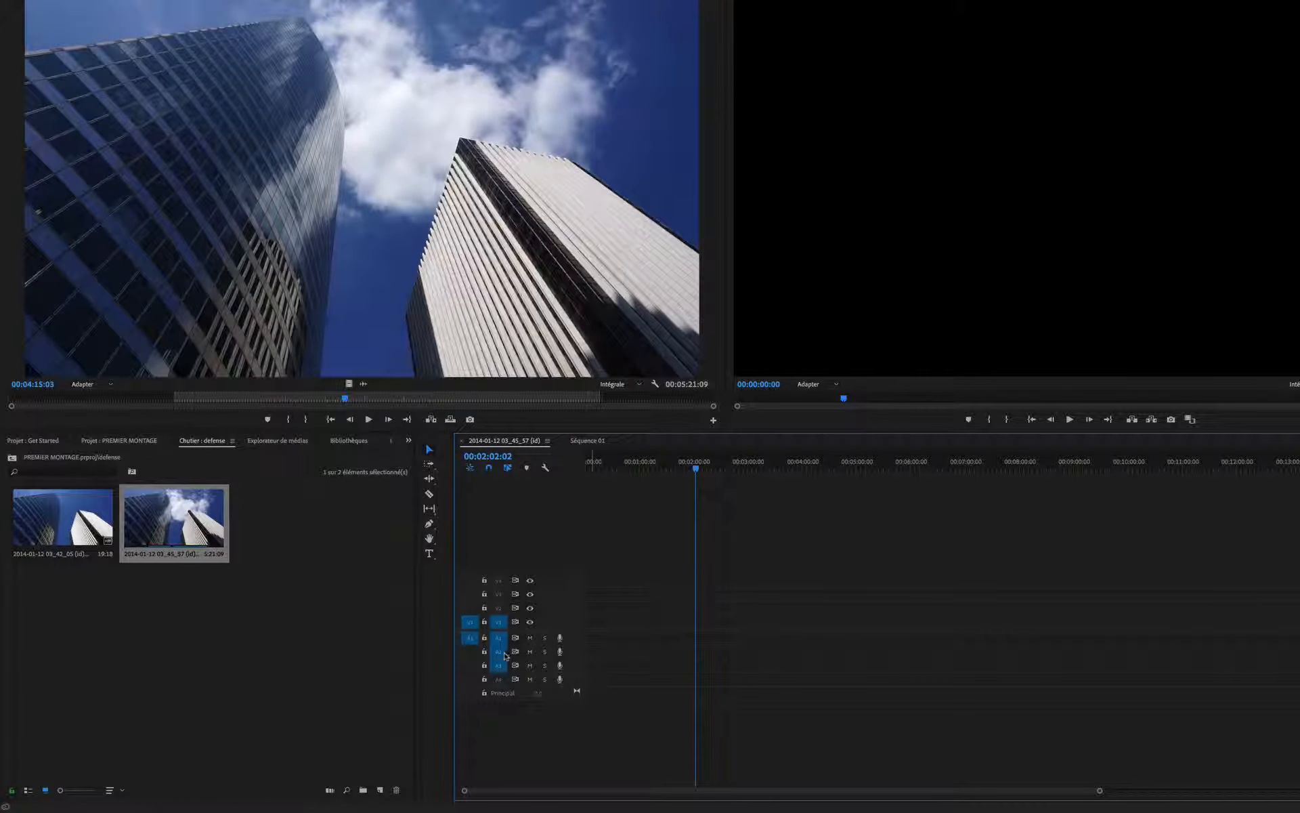
pyautogui.click(503, 653)
pyautogui.click(496, 666)
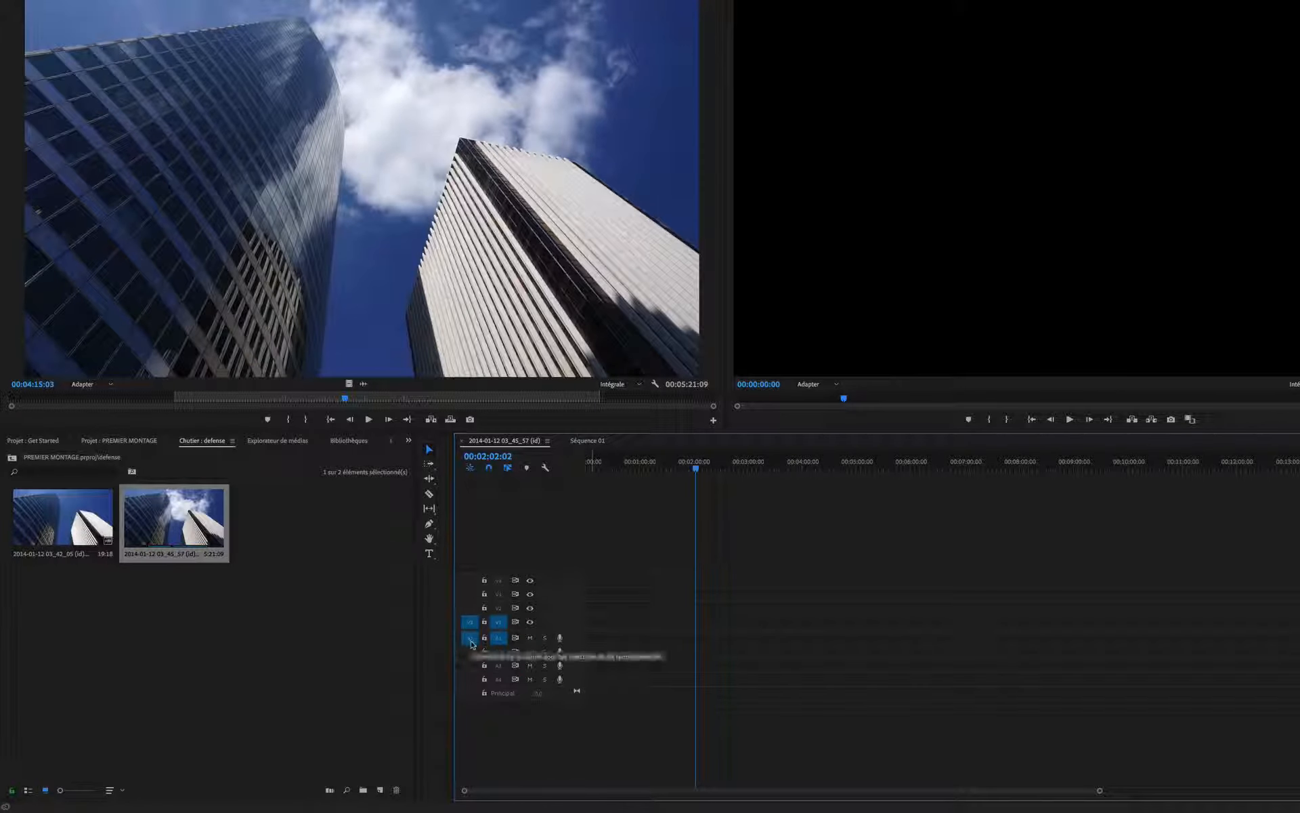
# Step: Target the audio tracks A2, A3 and A4
pyautogui.click(498, 652)
pyautogui.click(498, 667)
pyautogui.click(498, 679)
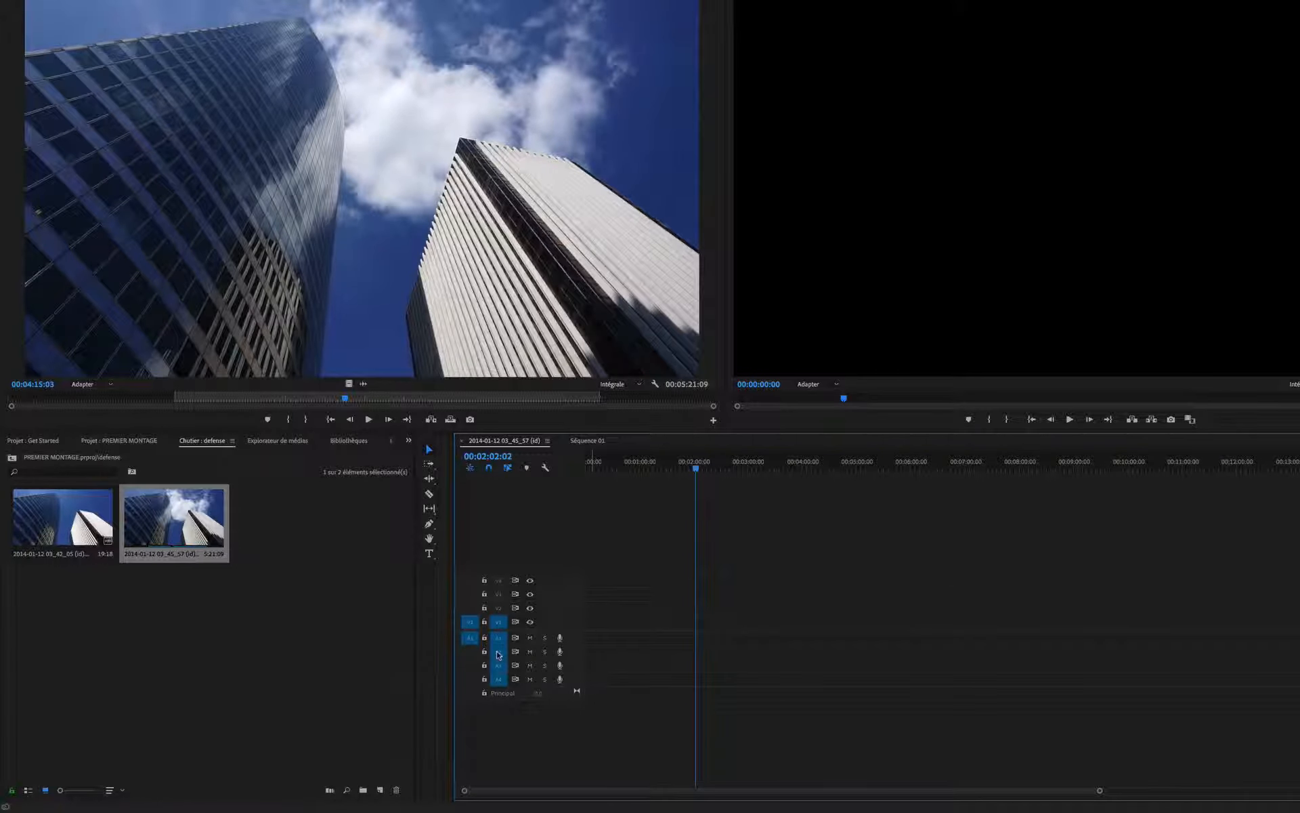
# Step: Overwrite the marked source clip onto V1 and A1 of the empty sequence at about 00:02:35
pyautogui.click(337, 293)
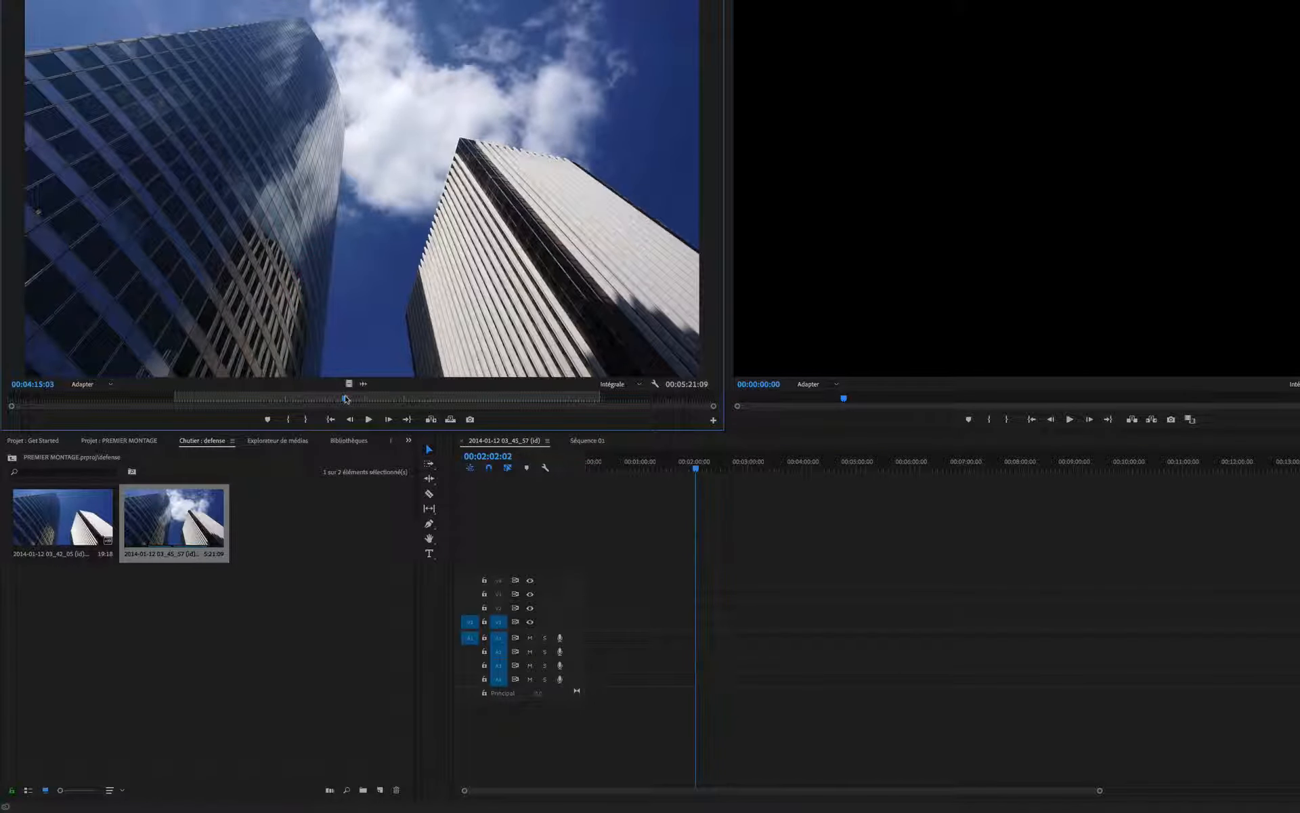
pyautogui.moveTo(345, 399)
pyautogui.mouseDown()
pyautogui.moveTo(313, 398)
pyautogui.moveTo(369, 400)
pyautogui.mouseUp()
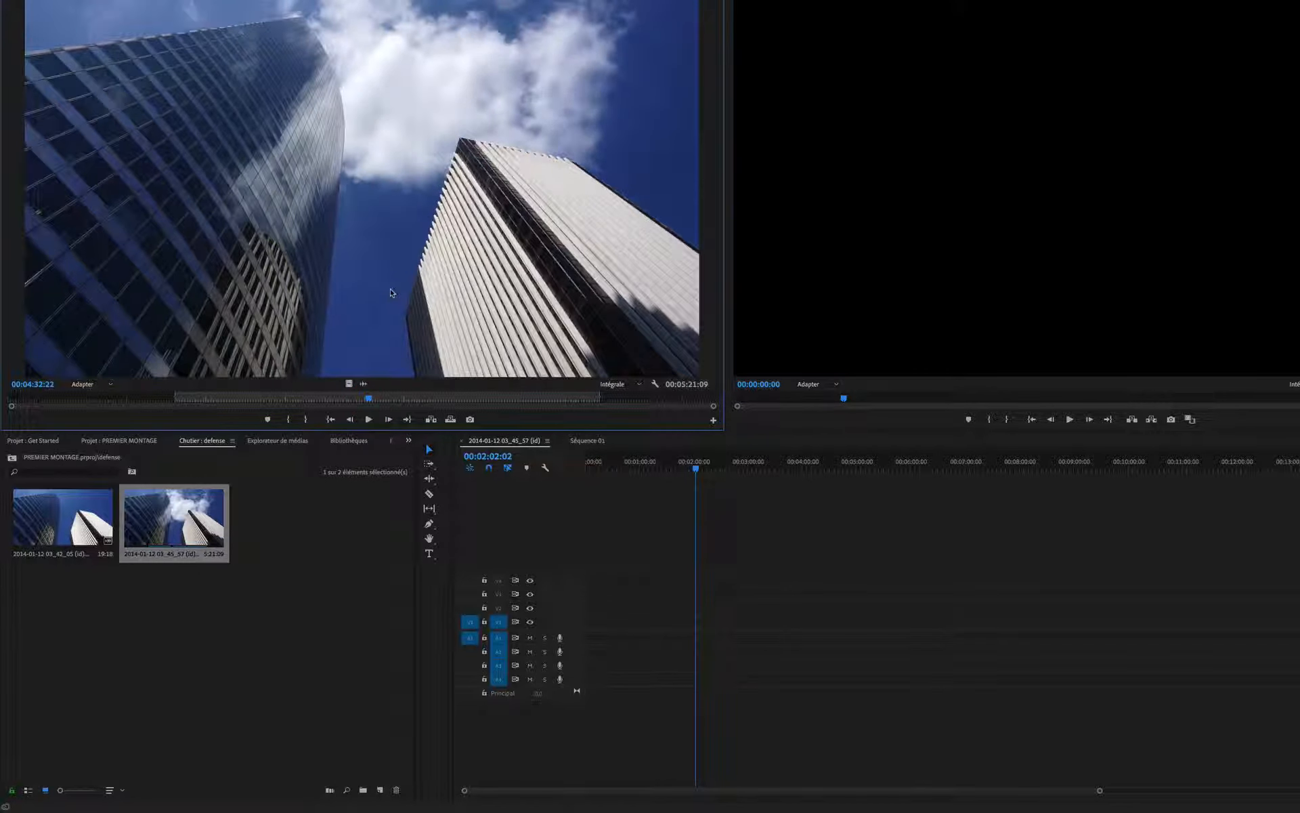
pyautogui.moveTo(701, 466); pyautogui.dragTo(581, 469)
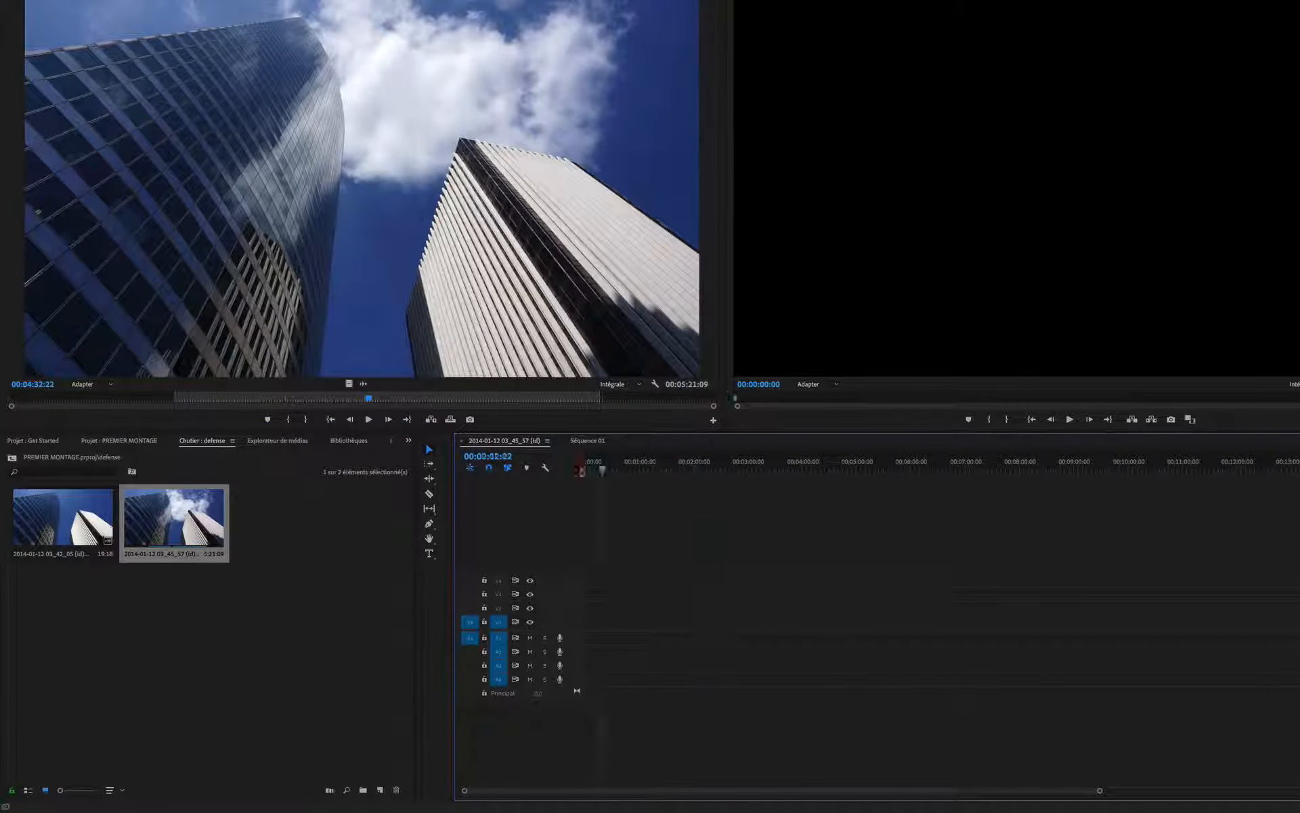
pyautogui.click(726, 469)
pyautogui.press(';')
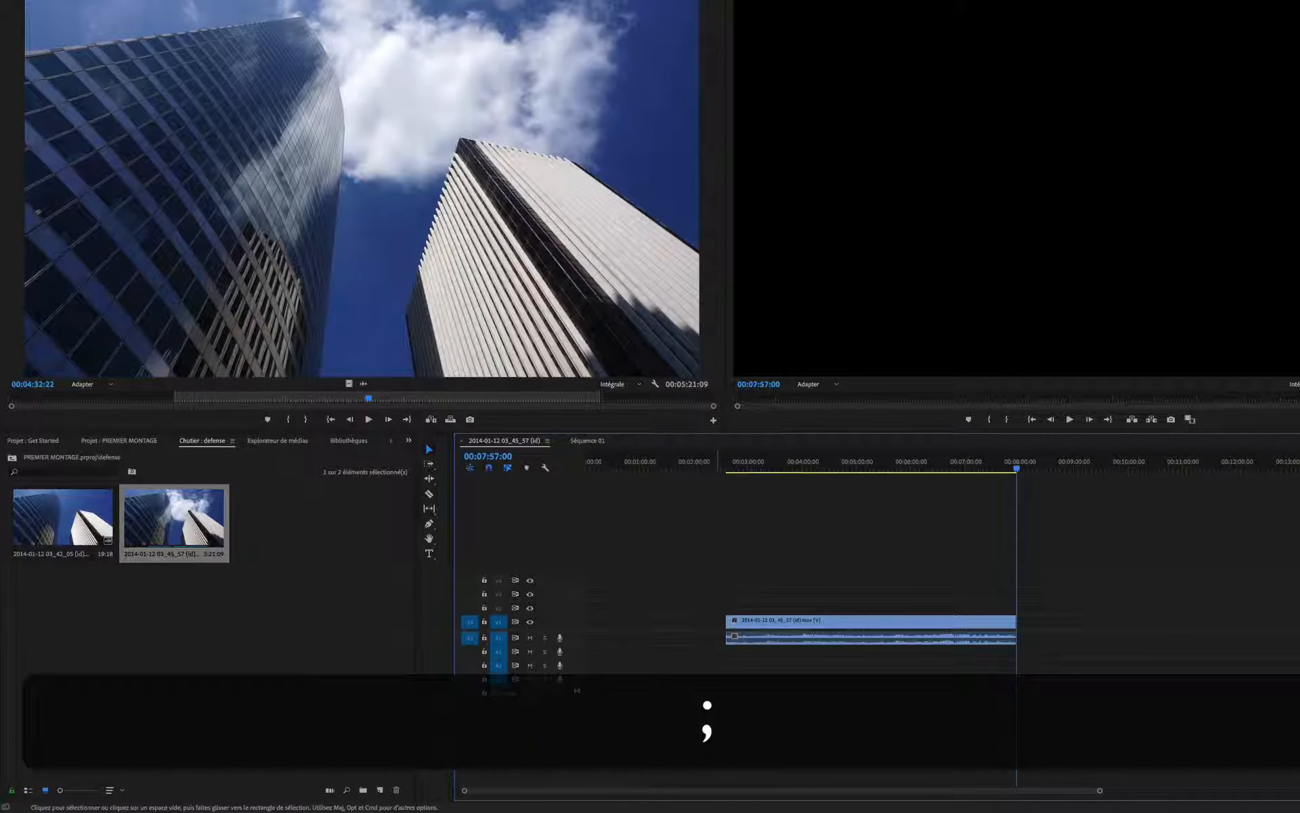
# Step: Move the placed clip to the start of the sequence and set the playhead to 00:01:20:14
pyautogui.moveTo(729, 467); pyautogui.dragTo(718, 473)
pyautogui.moveTo(805, 624); pyautogui.dragTo(687, 622)
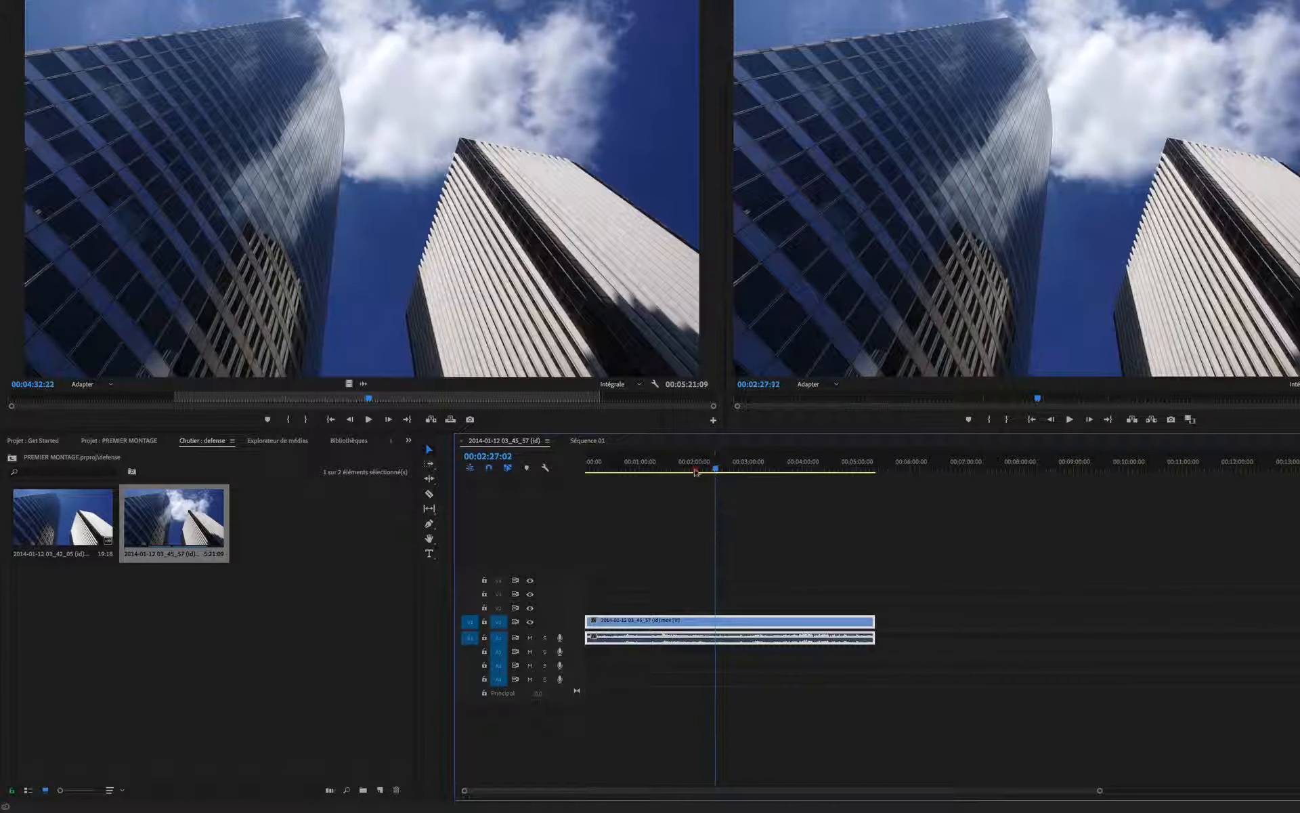
pyautogui.click(657, 462)
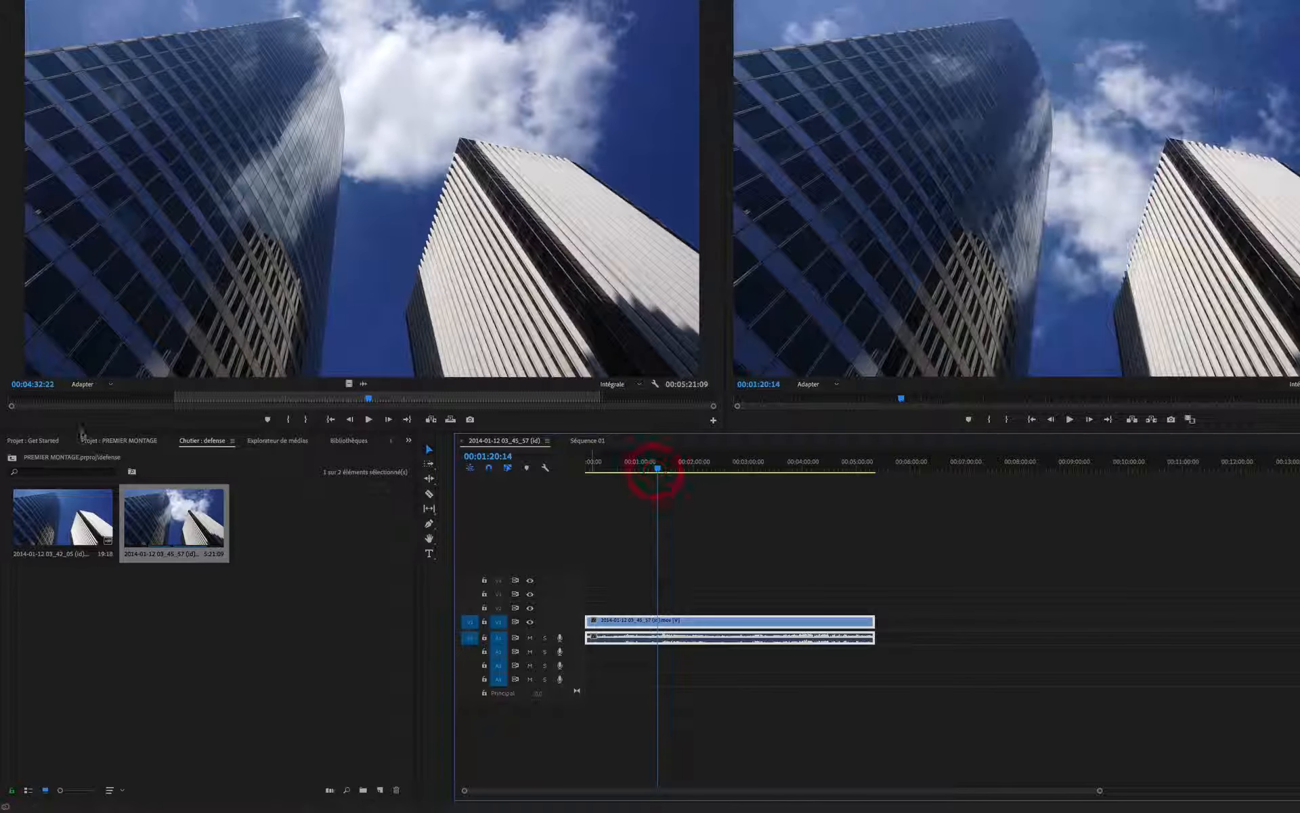
pyautogui.click(130, 442)
pyautogui.doubleClick(156, 513)
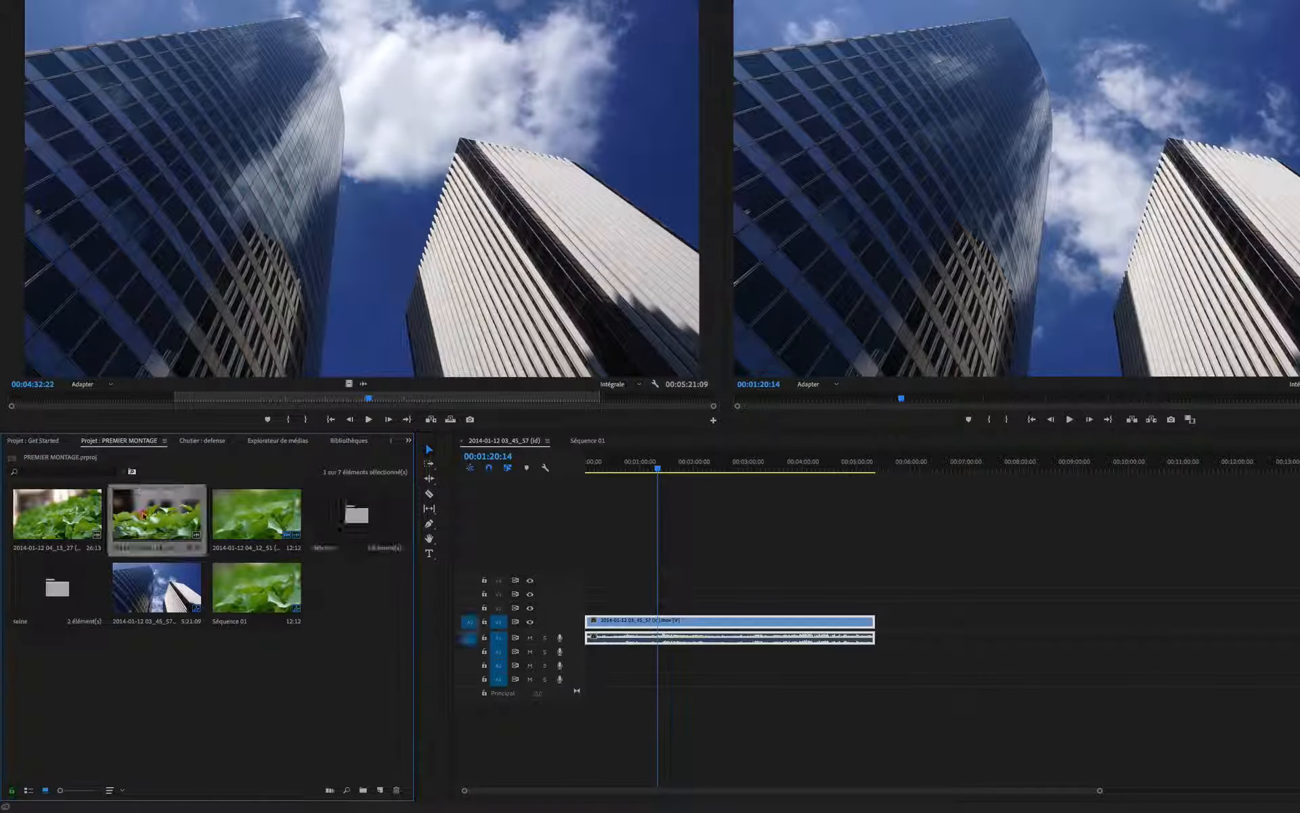
pyautogui.click(210, 402)
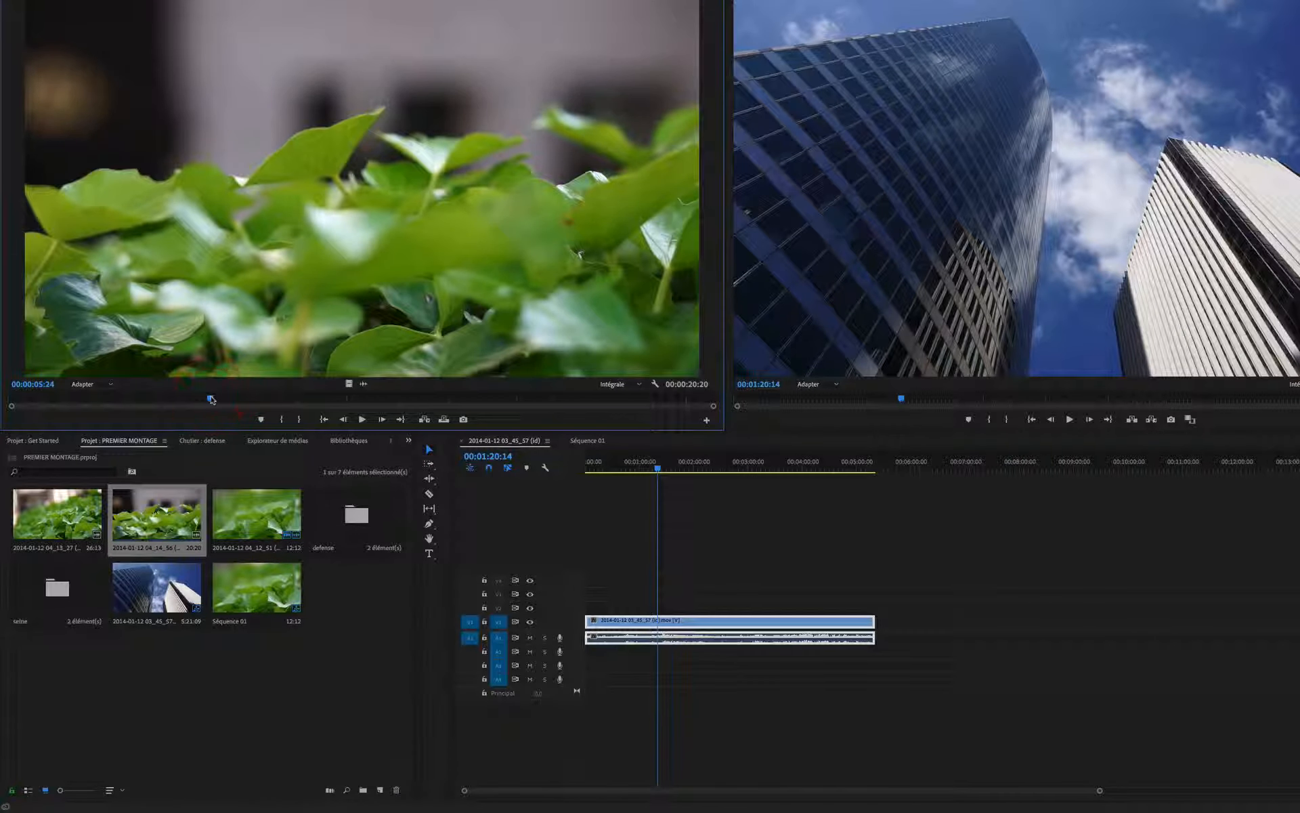
pyautogui.press('i')
pyautogui.click(446, 400)
pyautogui.press('o')
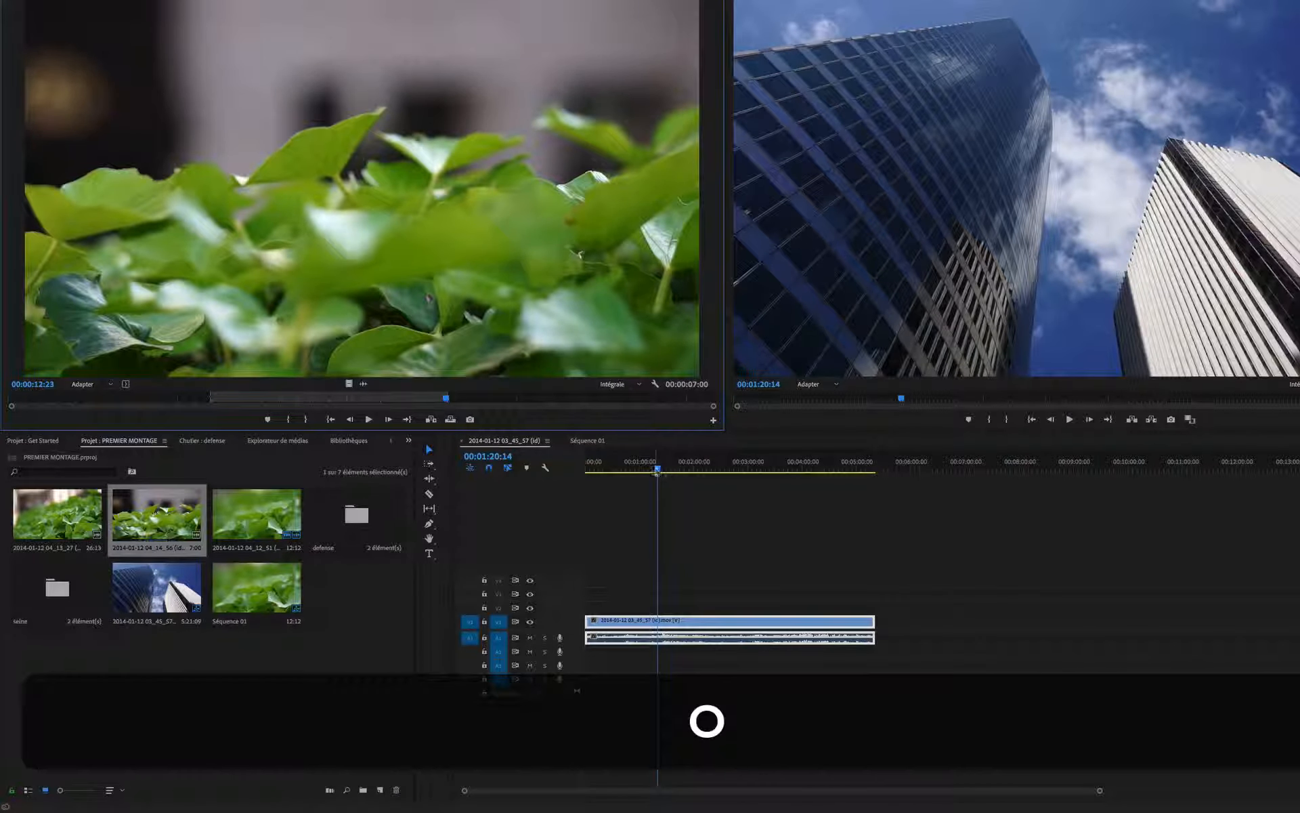
# Step: Overwrite the marked leaf clip onto V1 and A1 at the end of the building clip and play the junction
pyautogui.click(657, 468)
pyautogui.moveTo(657, 469); pyautogui.dragTo(872, 469)
pyautogui.press(';')
pyautogui.press('space')
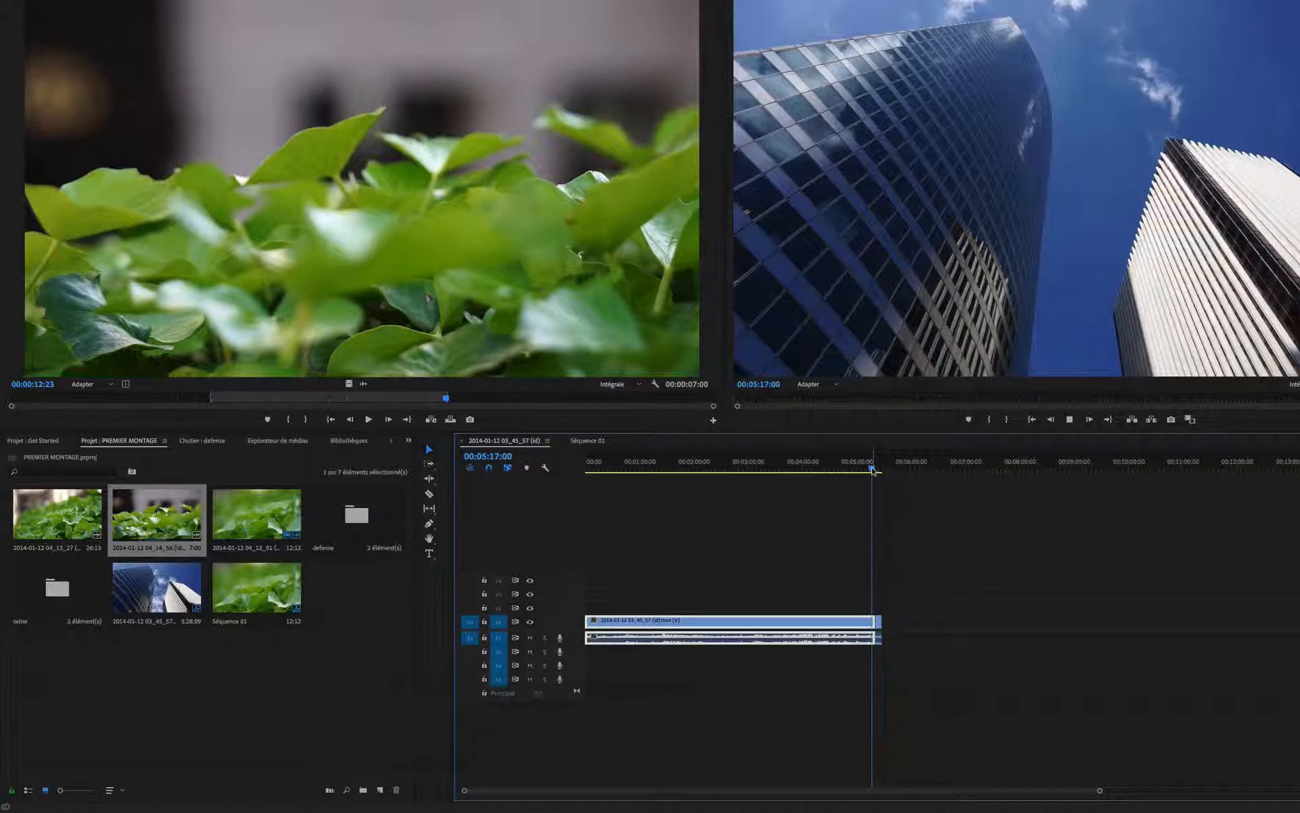
pyautogui.press('space')
pyautogui.doubleClick(258, 520)
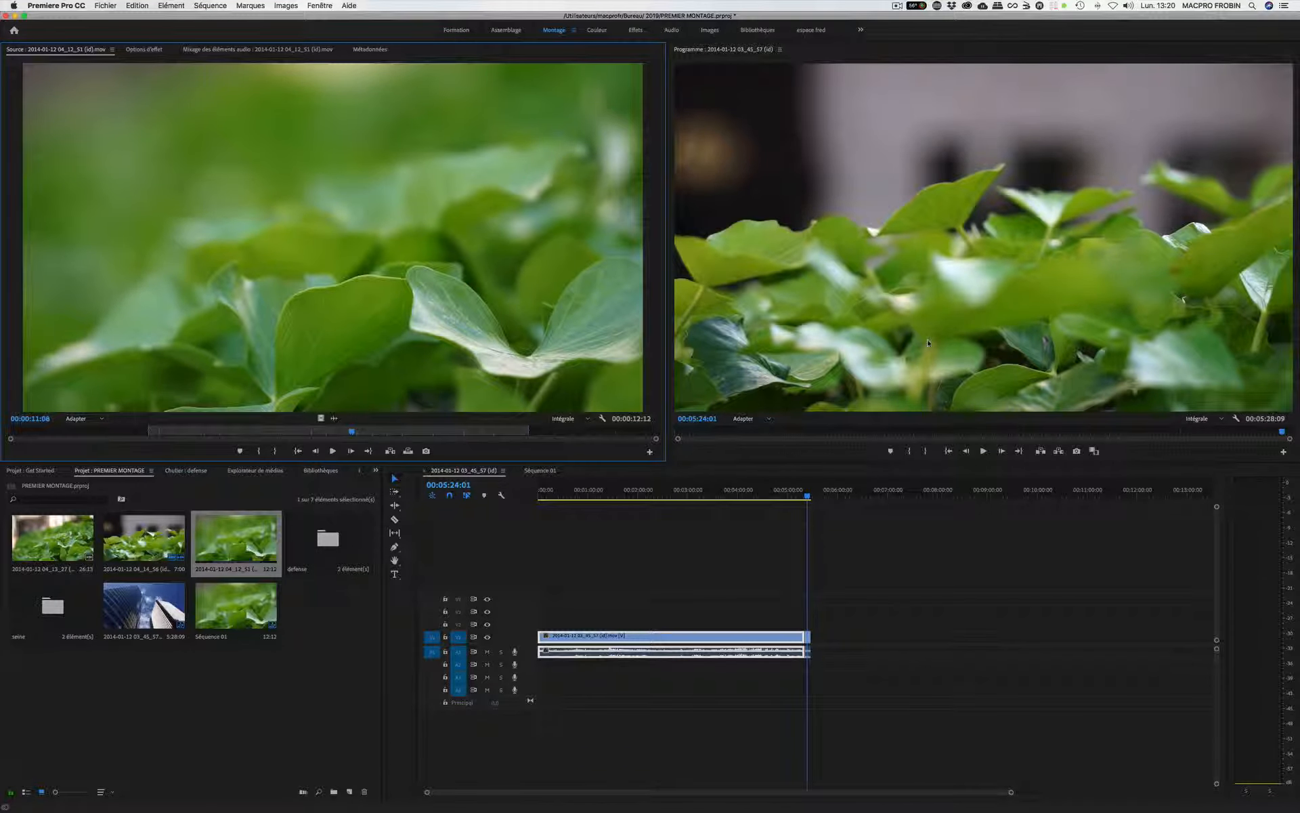
pyautogui.click(641, 490)
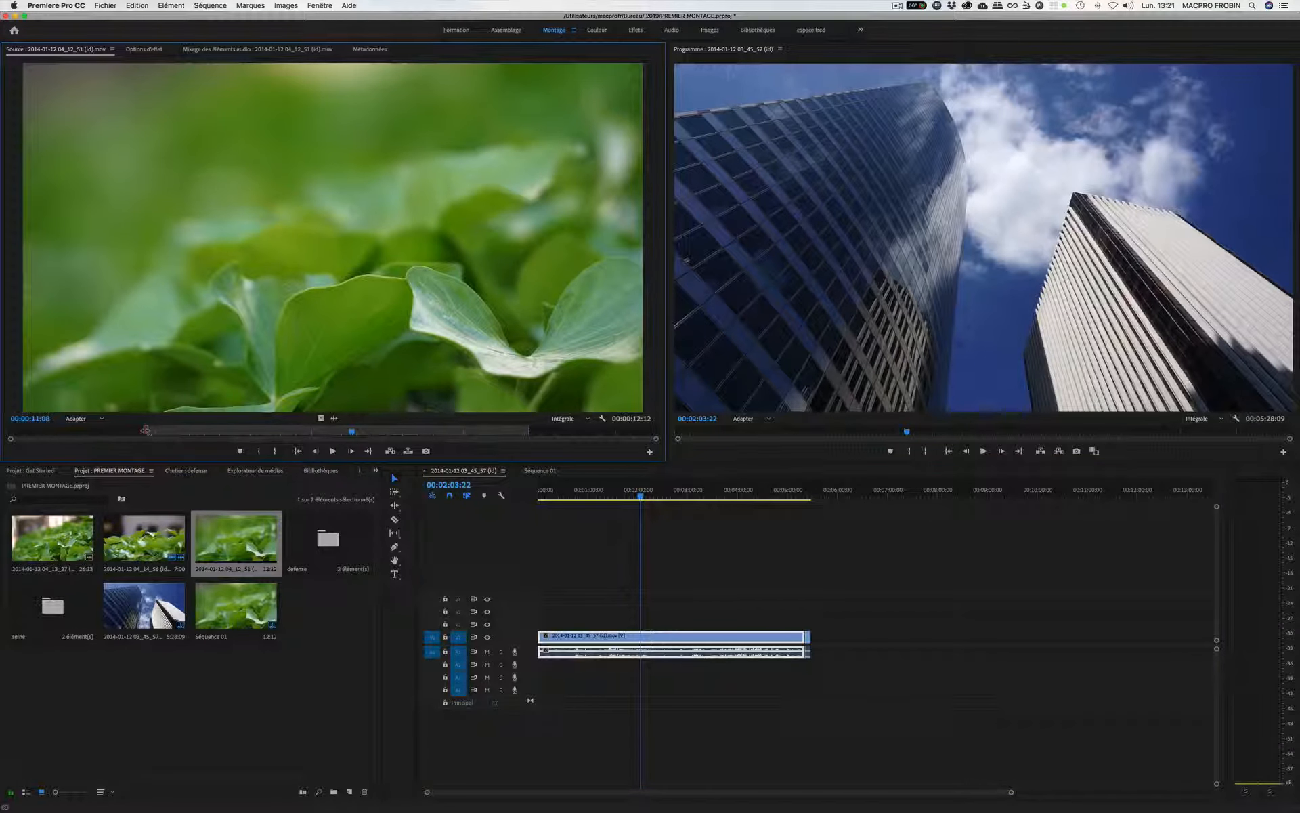
pyautogui.moveTo(2, 433); pyautogui.dragTo(1, 434)
pyautogui.moveTo(557, 434); pyautogui.dragTo(655, 434)
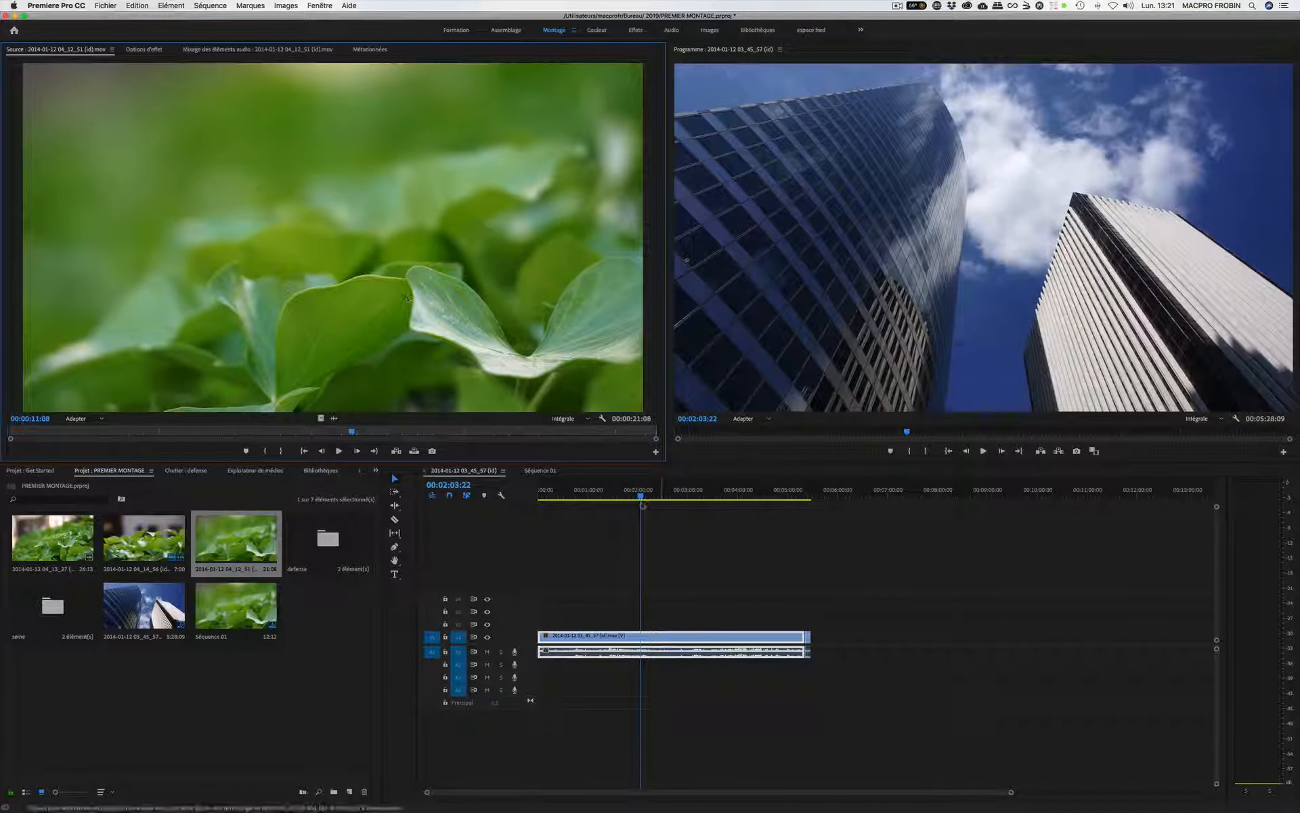
# Step: Insert the full source clip into the sequence at 00:02:25:22 and move the playhead to 00:05:48:12
pyautogui.moveTo(642, 505); pyautogui.dragTo(657, 633)
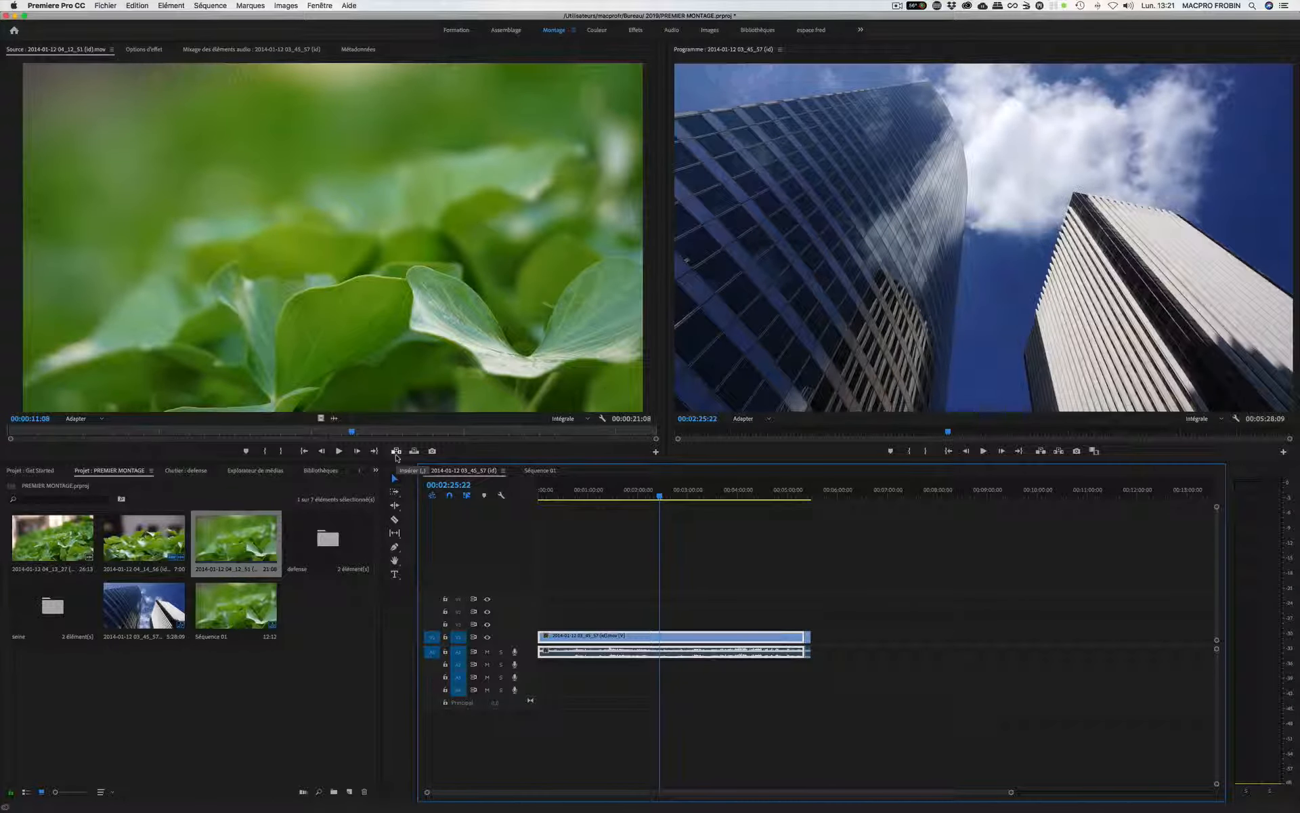
pyautogui.click(396, 453)
pyautogui.moveTo(676, 496); pyautogui.dragTo(611, 608)
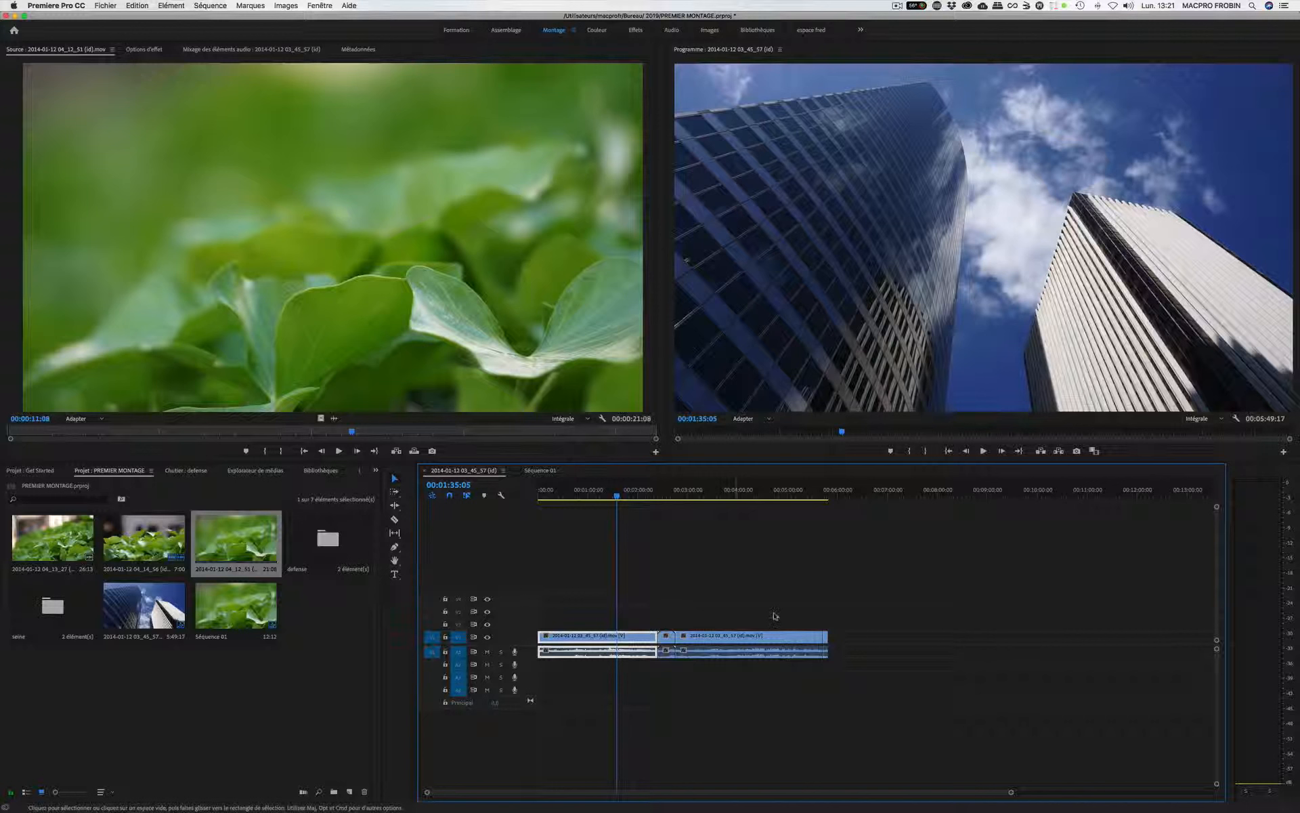
pyautogui.moveTo(818, 499); pyautogui.dragTo(826, 499)
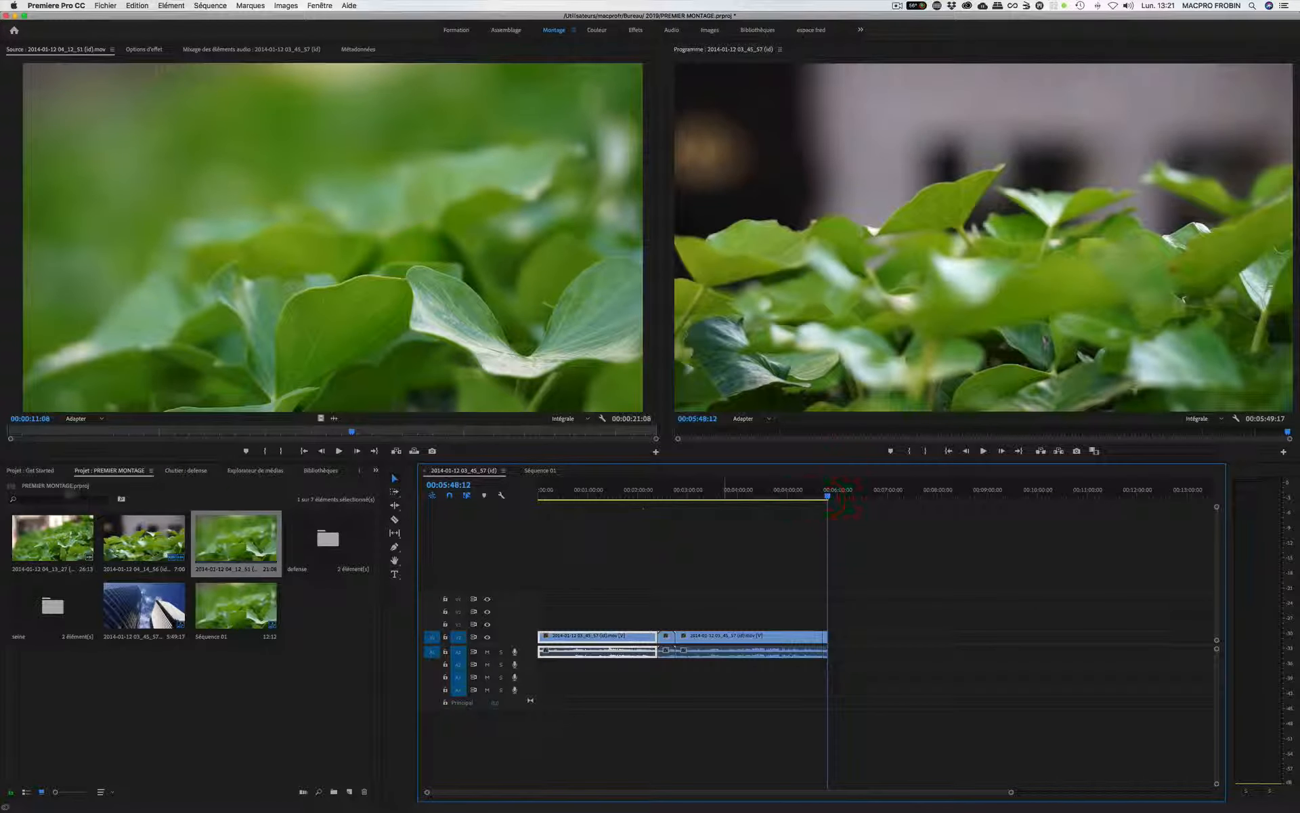
# Step: Open OC2A9781.MOV from the seine bin and mark an 18:13 section ending at 20:53:31:21
pyautogui.click(101, 472)
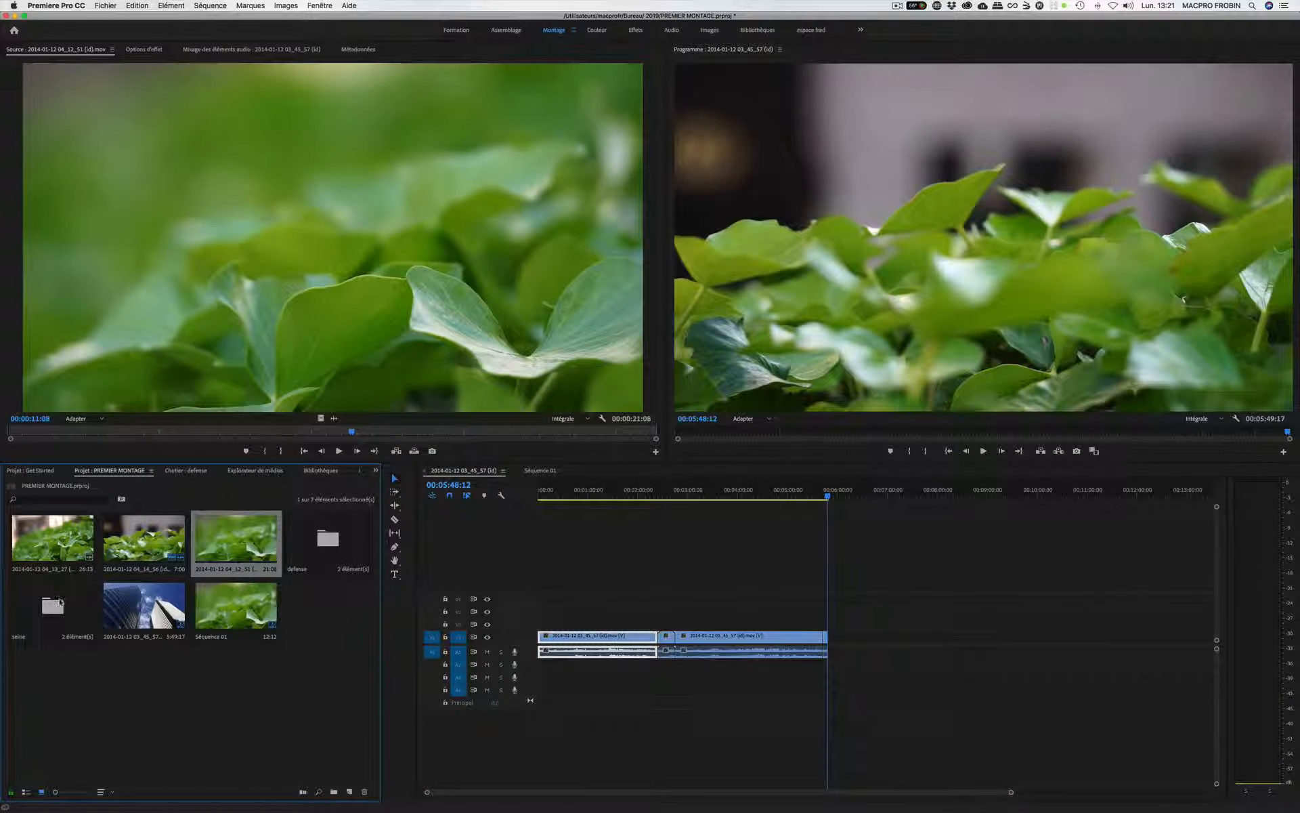
pyautogui.doubleClick(60, 602)
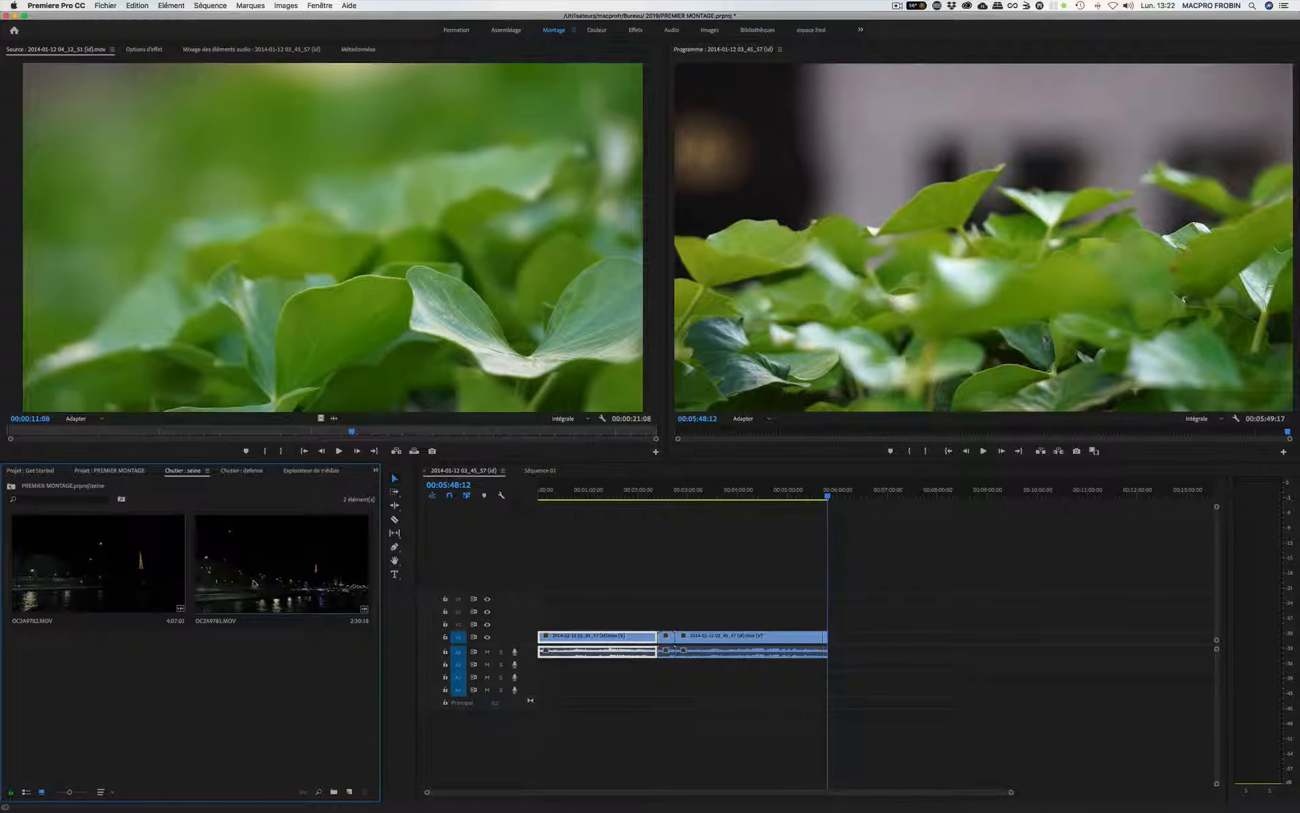
pyautogui.click(269, 585)
pyautogui.doubleClick(269, 585)
pyautogui.moveTo(225, 434); pyautogui.dragTo(269, 440)
pyautogui.press('i')
pyautogui.press('o')
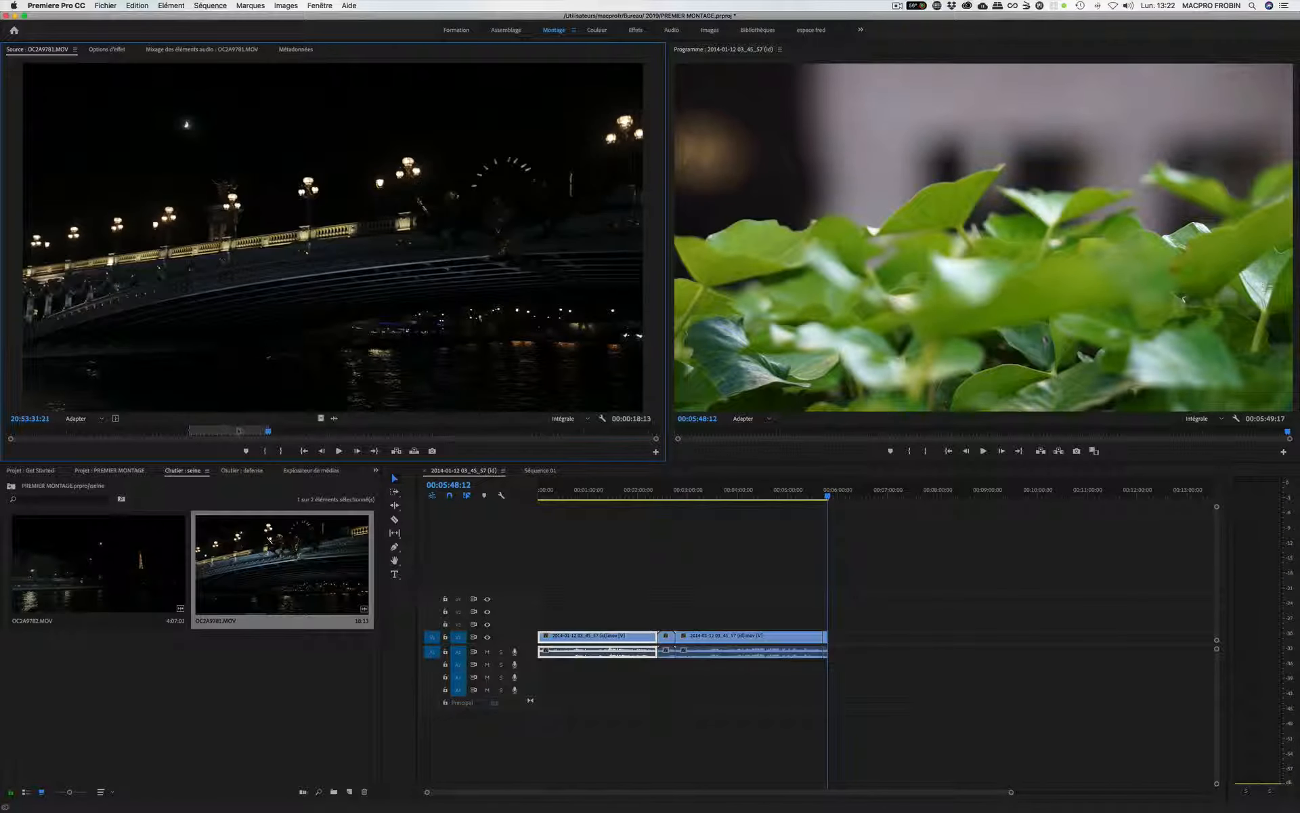
# Step: Turn off the V1 source patch and overwrite only the marked clip's audio onto A1 at 00:05:48:12
pyautogui.click(432, 640)
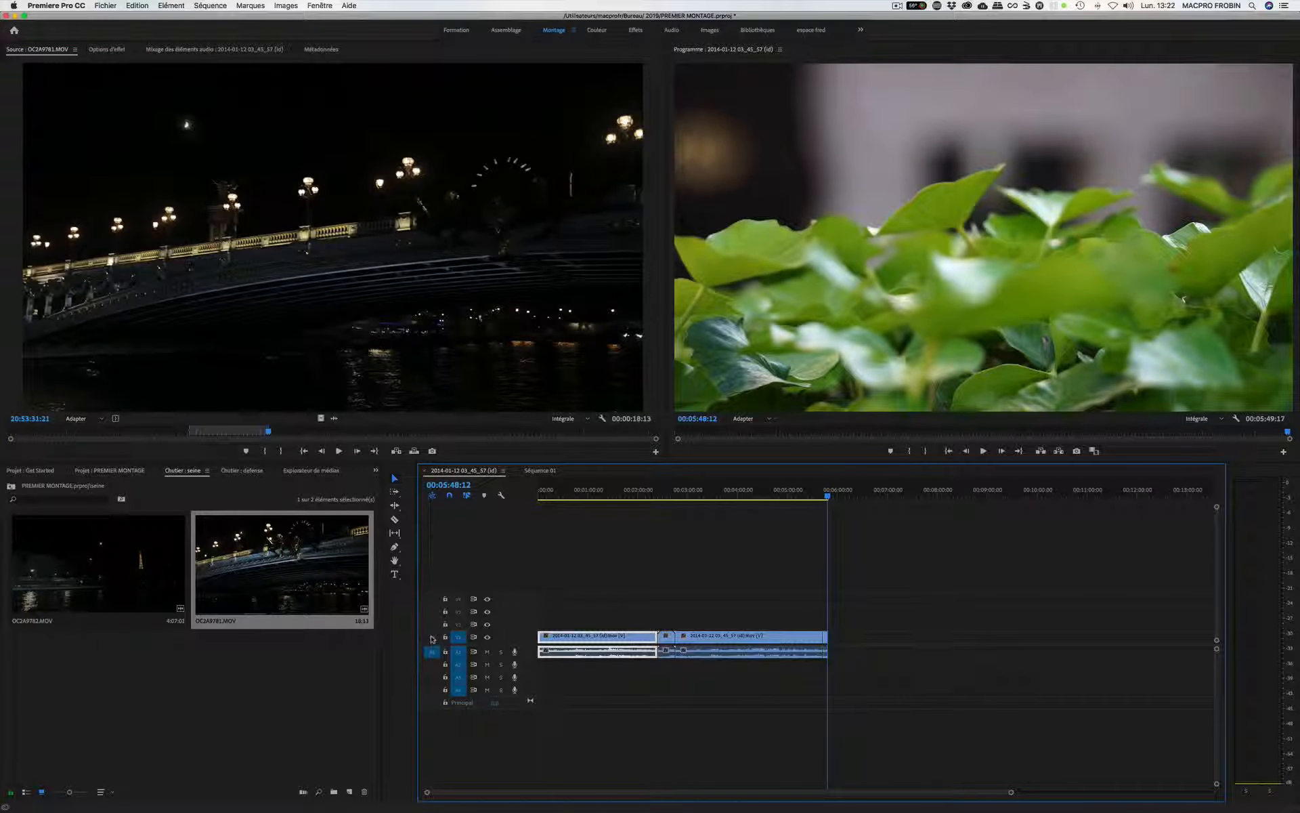
pyautogui.press(';')
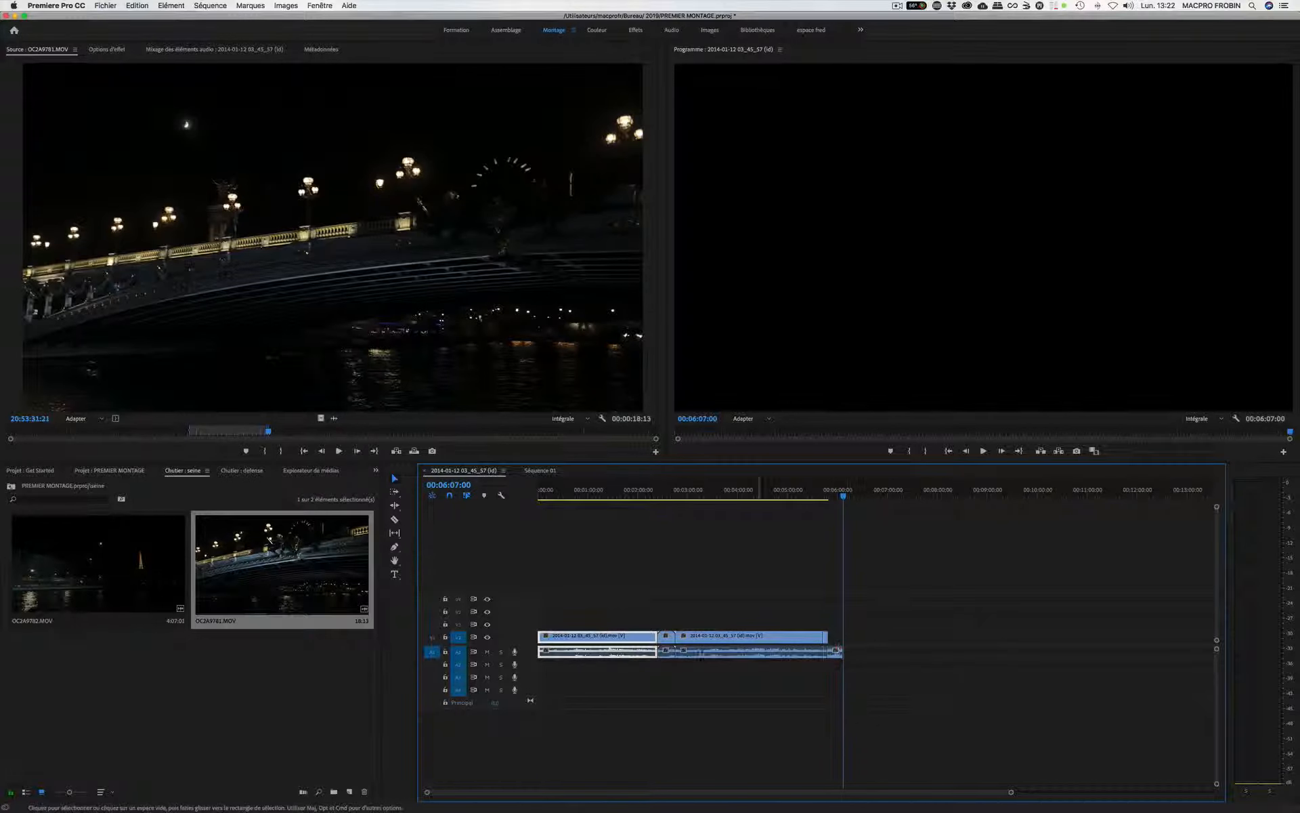
pyautogui.click(432, 652)
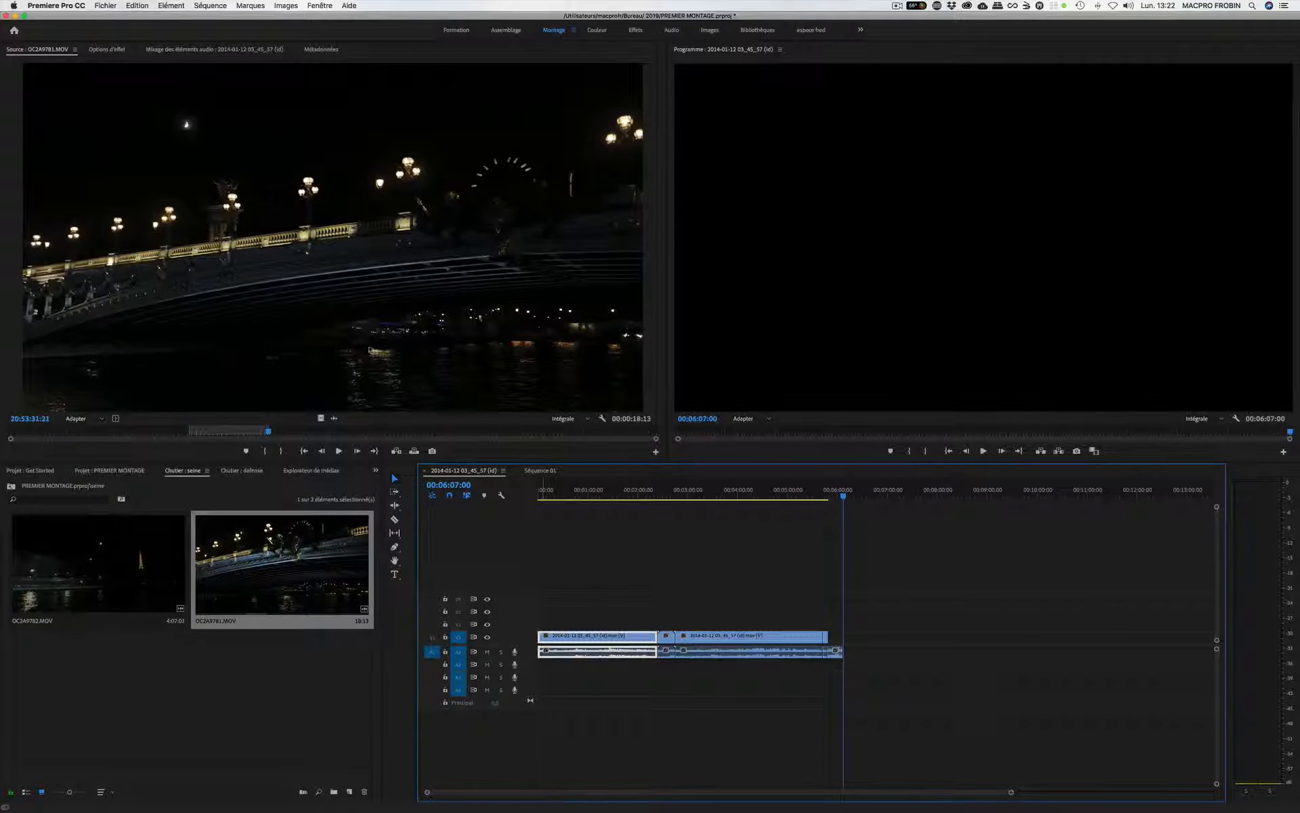
# Step: Save the project and, with the V1 source patch on again, overwrite the clip's video and audio at 00:06:07:00
pyautogui.press('super+s')
pyautogui.click(432, 636)
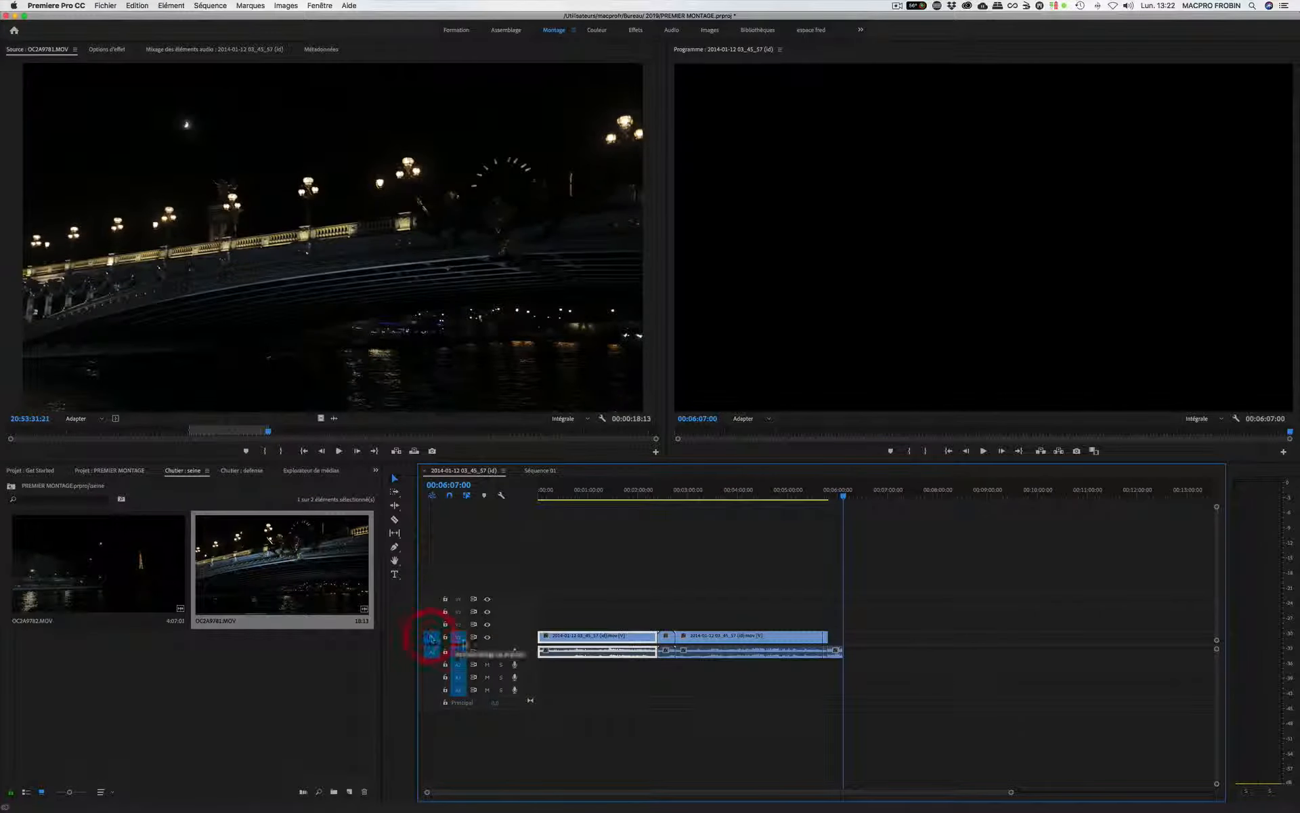
pyautogui.press(';')
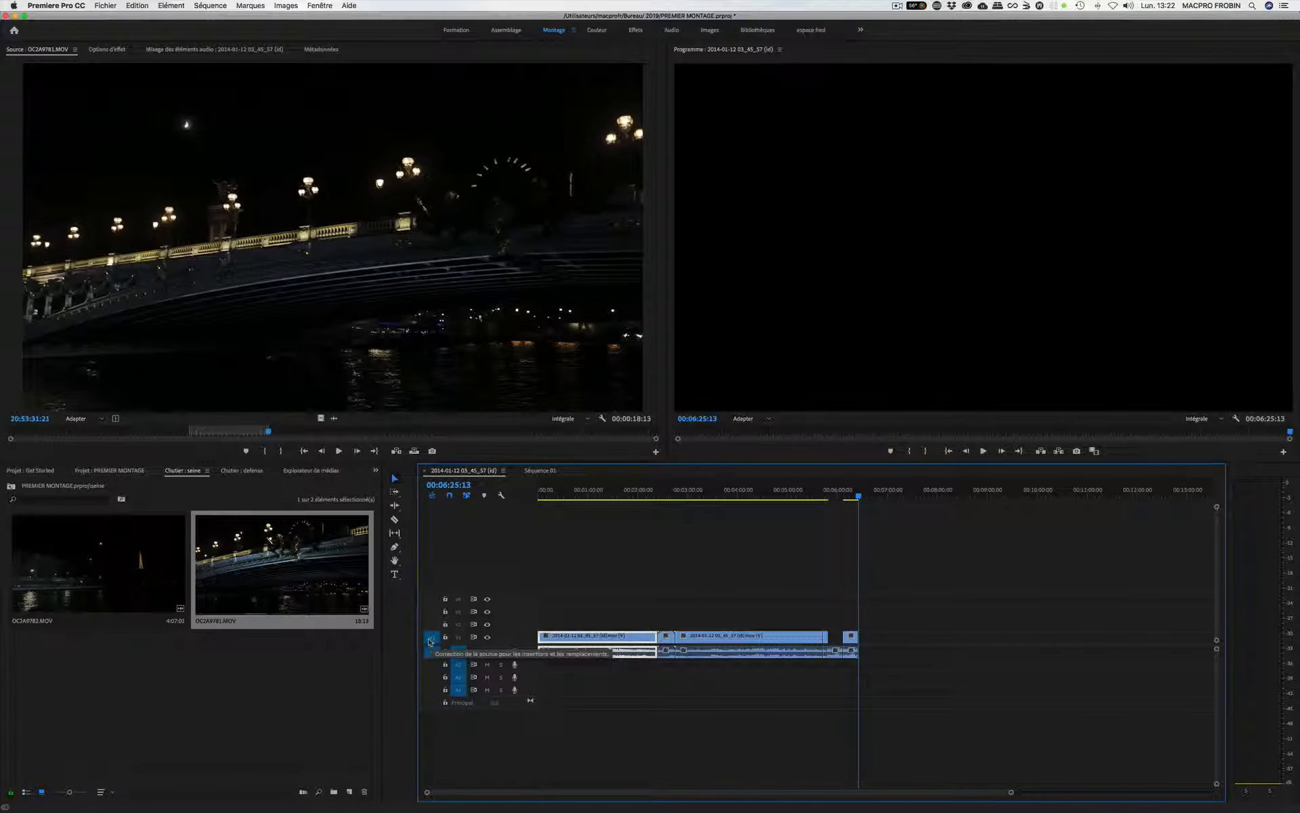
# Step: Try overwriting only the clip's audio repeatedly from 00:06:25:13 with the V1 source patch off, and undo those placements
pyautogui.click(432, 637)
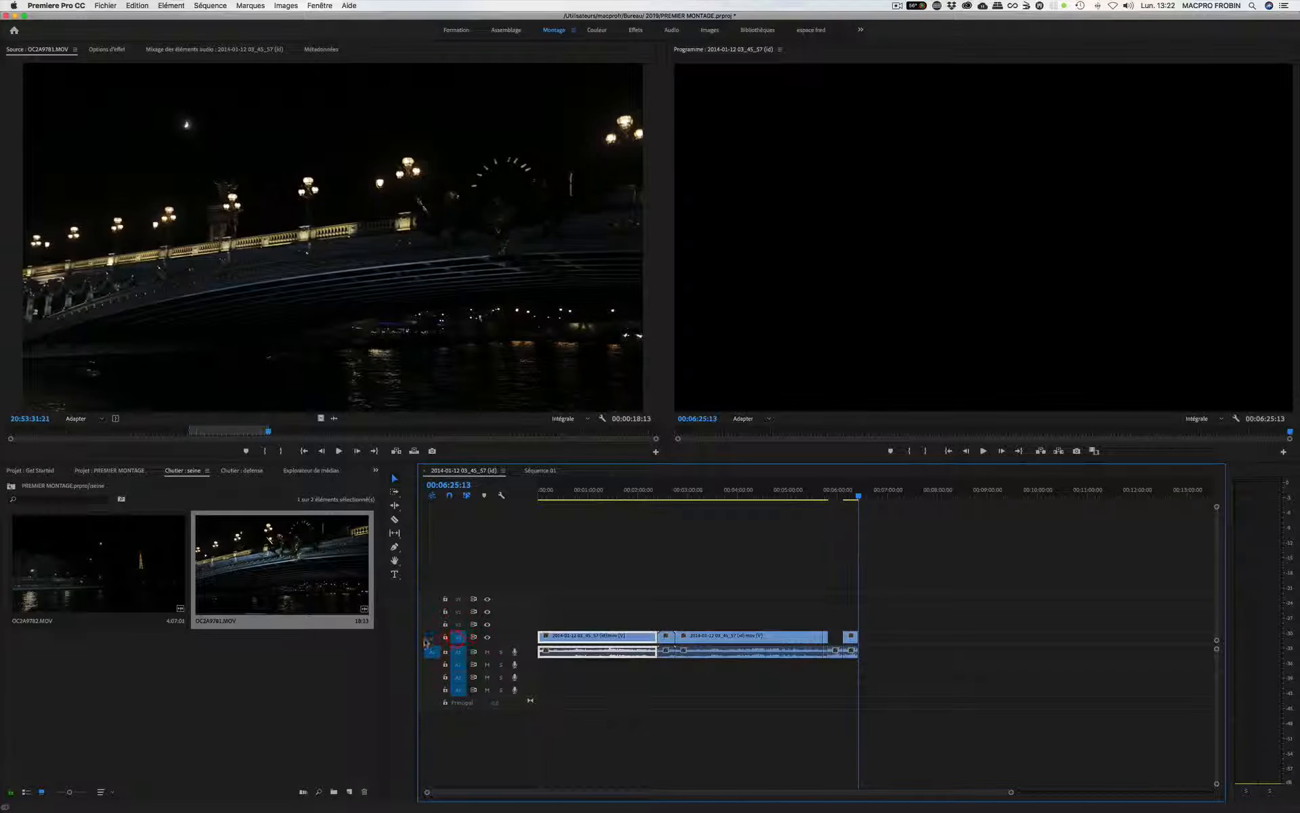
pyautogui.press(';')
pyautogui.press(';')
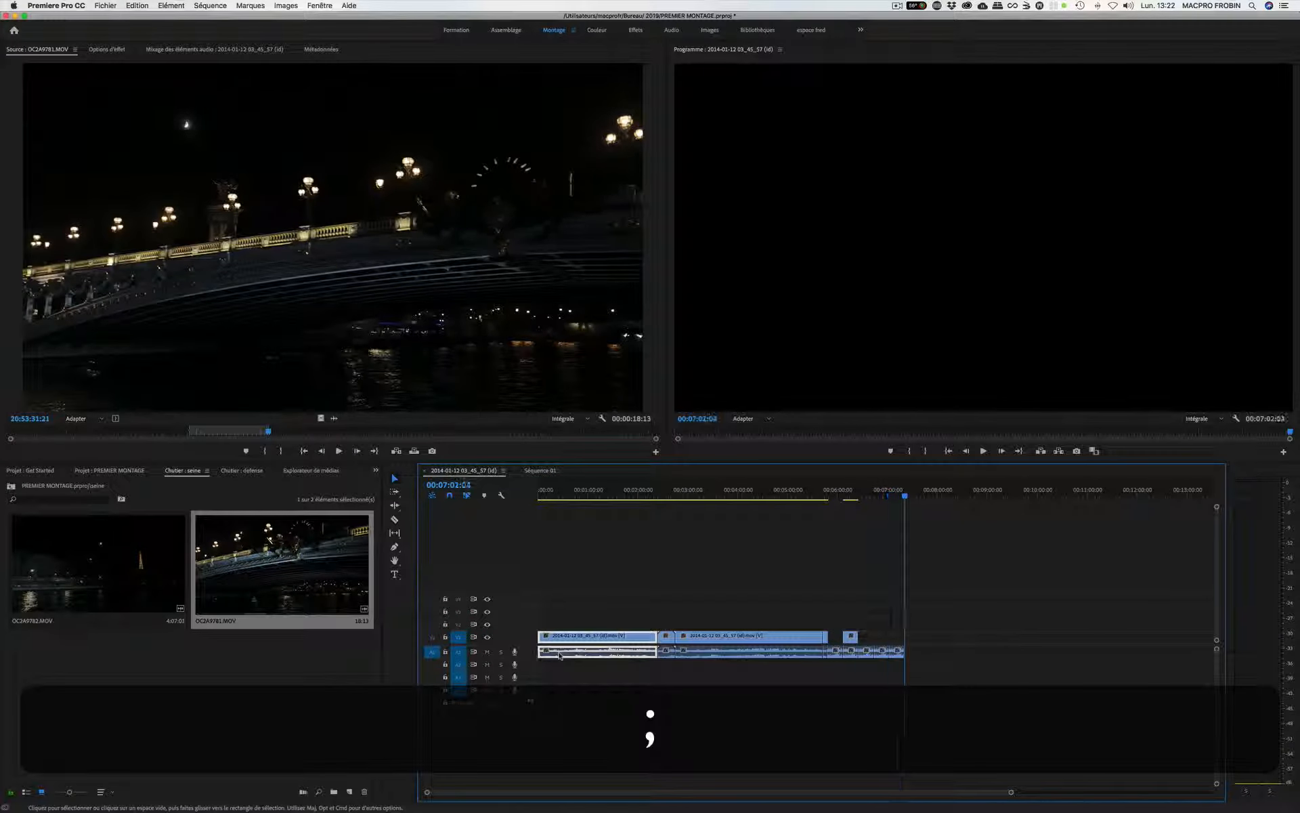
pyautogui.press('super+z')
pyautogui.press('super+z')
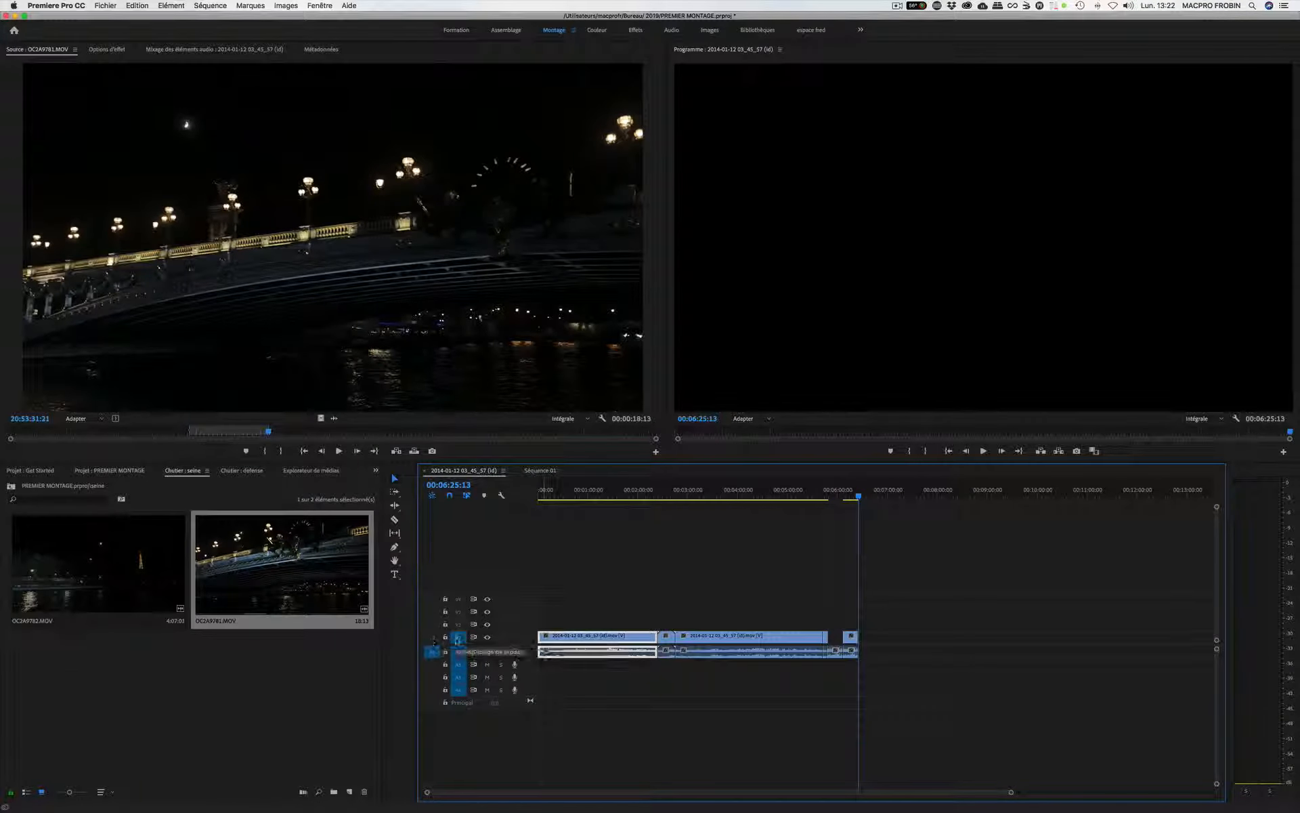
# Step: Patch the source video to V2, target V2 instead of V1, and overwrite the clip at 00:06:25:13
pyautogui.click(432, 638)
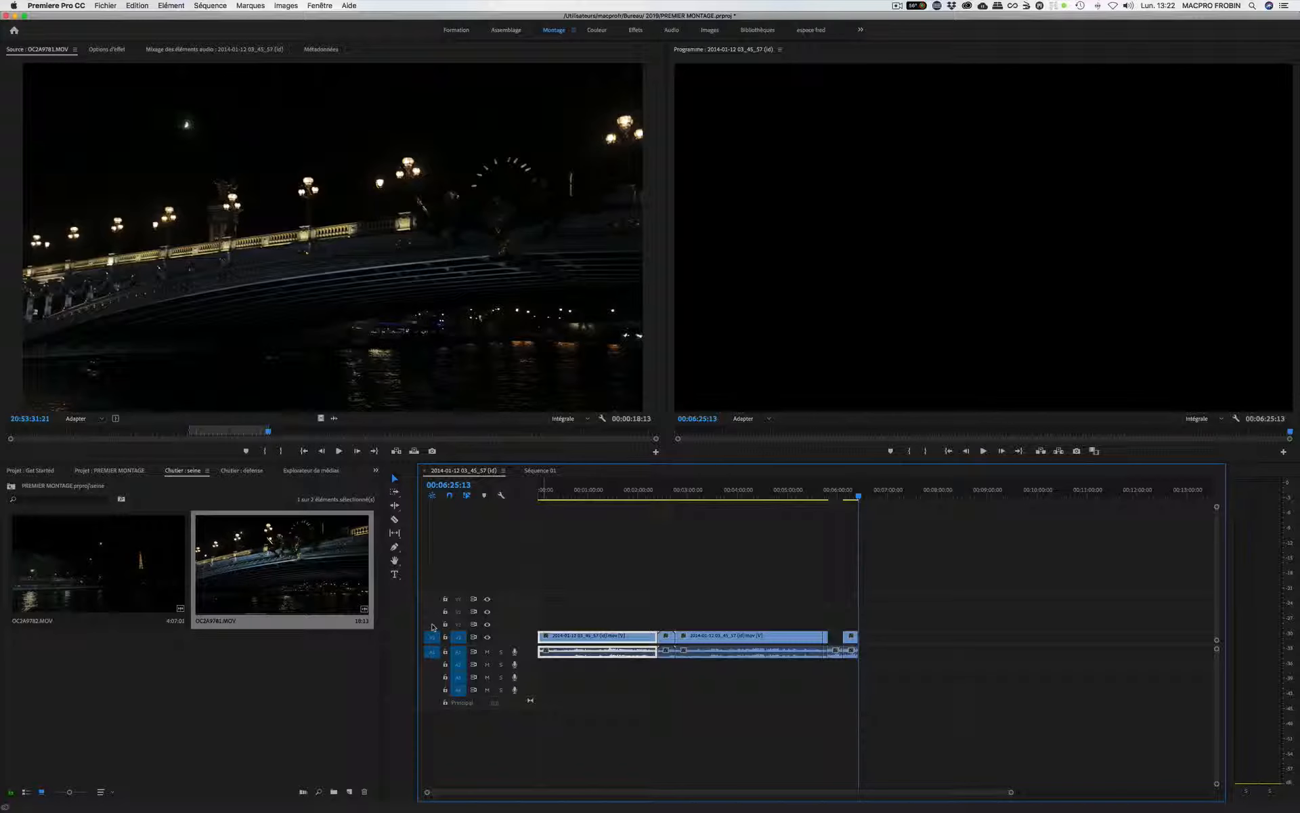
pyautogui.click(431, 625)
pyautogui.click(459, 637)
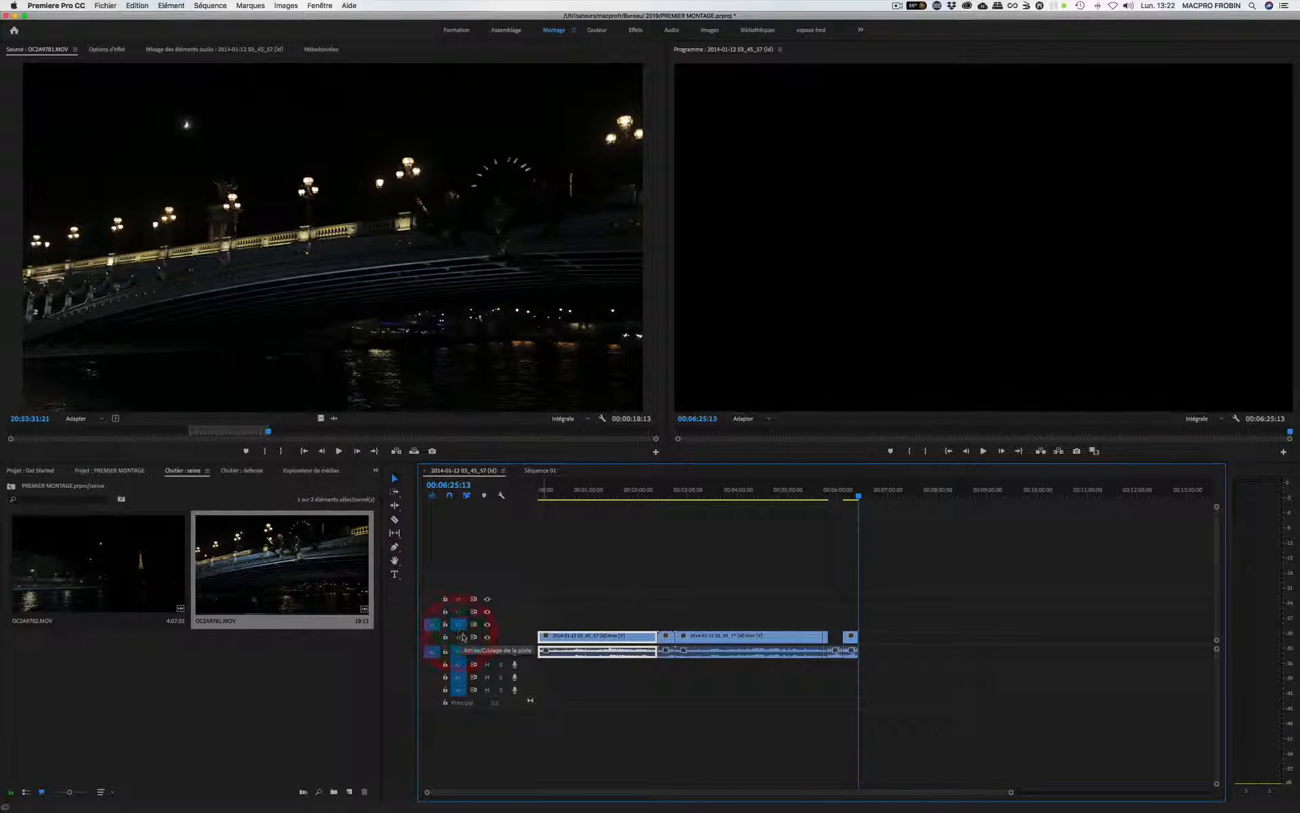
pyautogui.press(';')
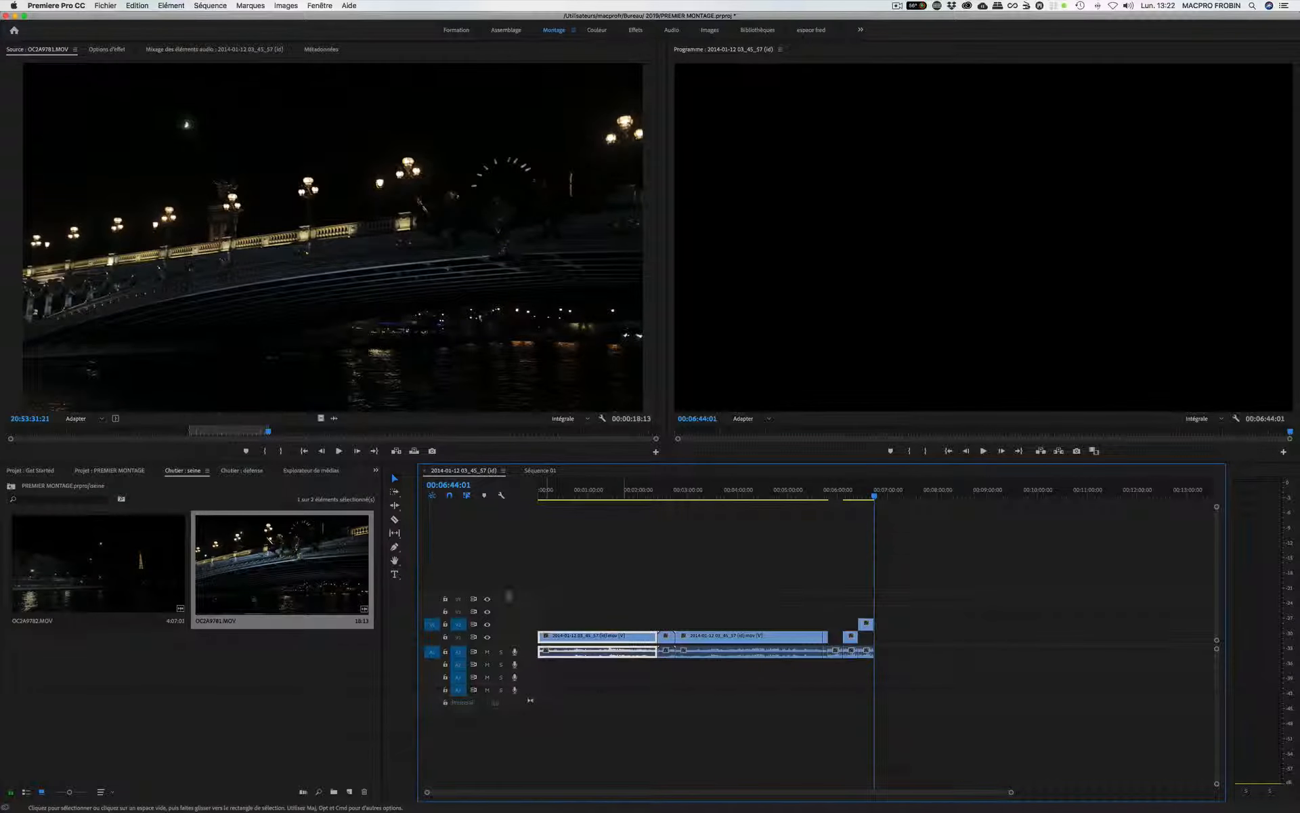
# Step: Patch the source video to V3, target V3 instead of V2, and overwrite the clip at 00:06:44:01
pyautogui.click(432, 611)
pyautogui.click(458, 611)
pyautogui.click(458, 624)
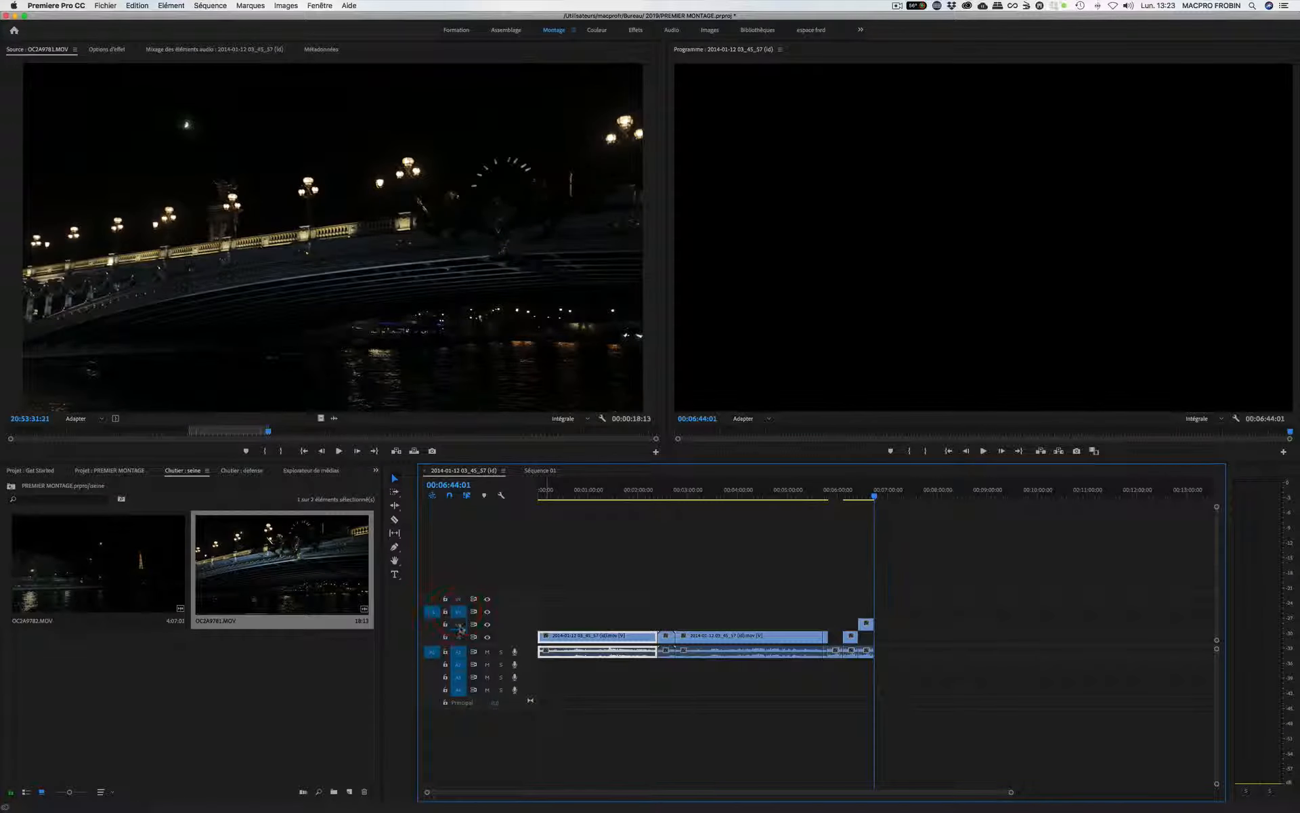
pyautogui.press(';')
# Step: Patch the source video to V4, target V4, and overwrite the clip at 00:07:02:14
pyautogui.click(432, 598)
pyautogui.click(458, 599)
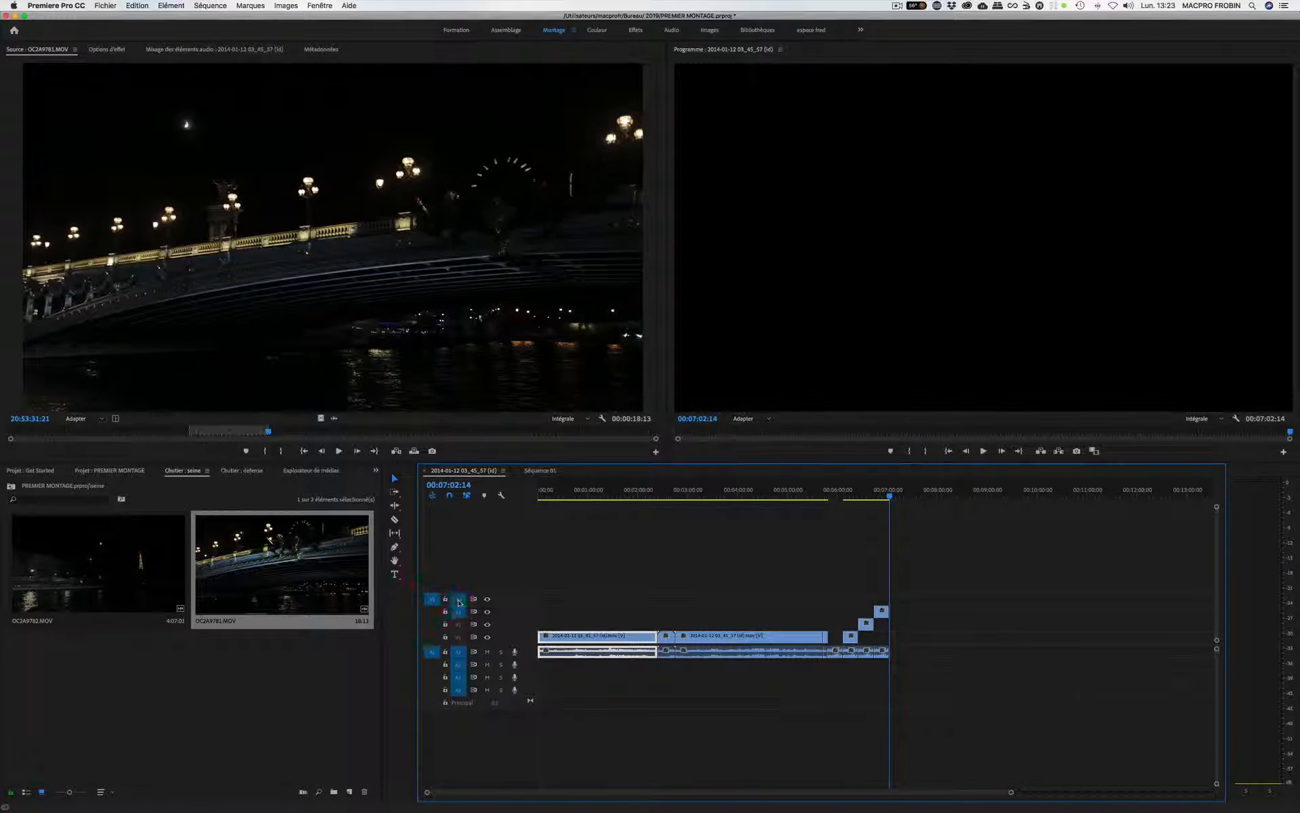
pyautogui.click(458, 611)
pyautogui.press(';')
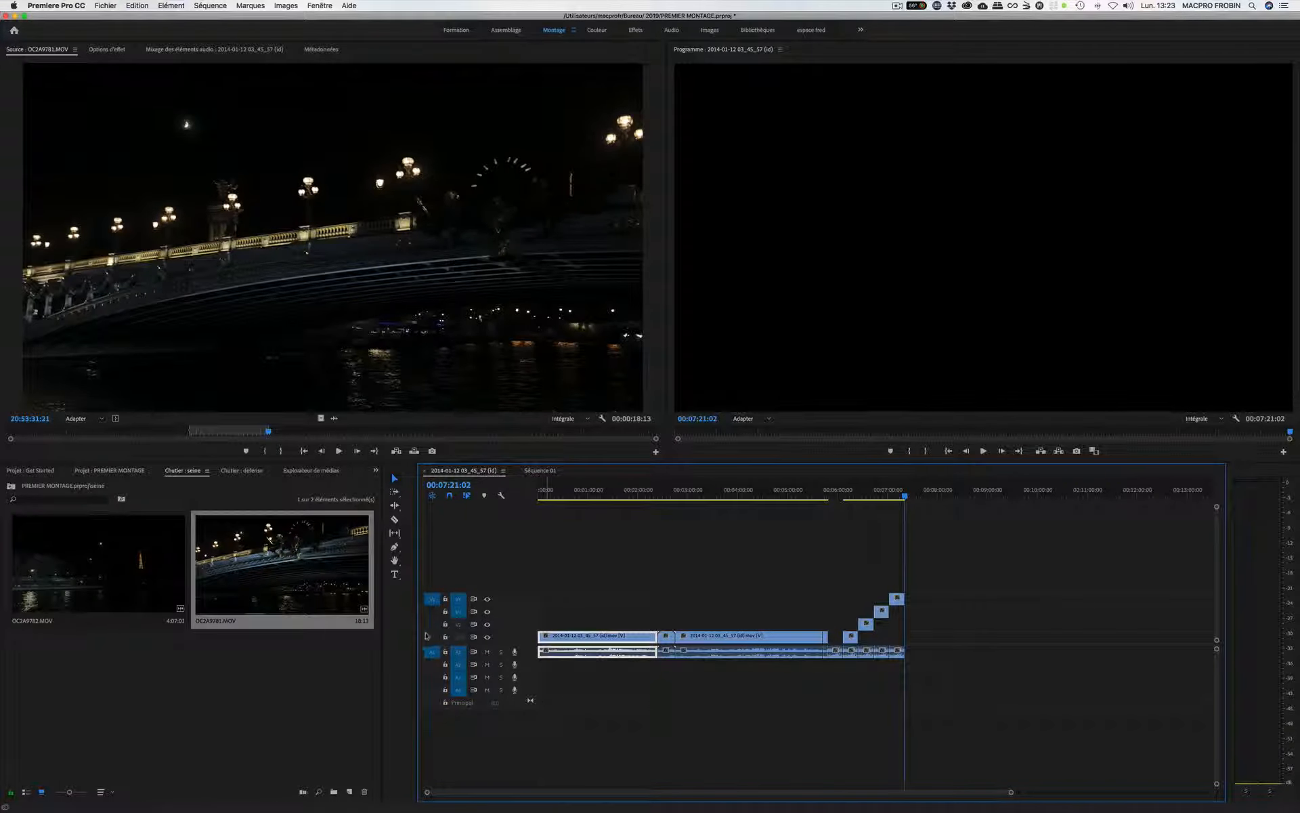
# Step: Patch the source video back to V1 and leave V1 as the only targeted video track
pyautogui.click(434, 637)
pyautogui.click(458, 637)
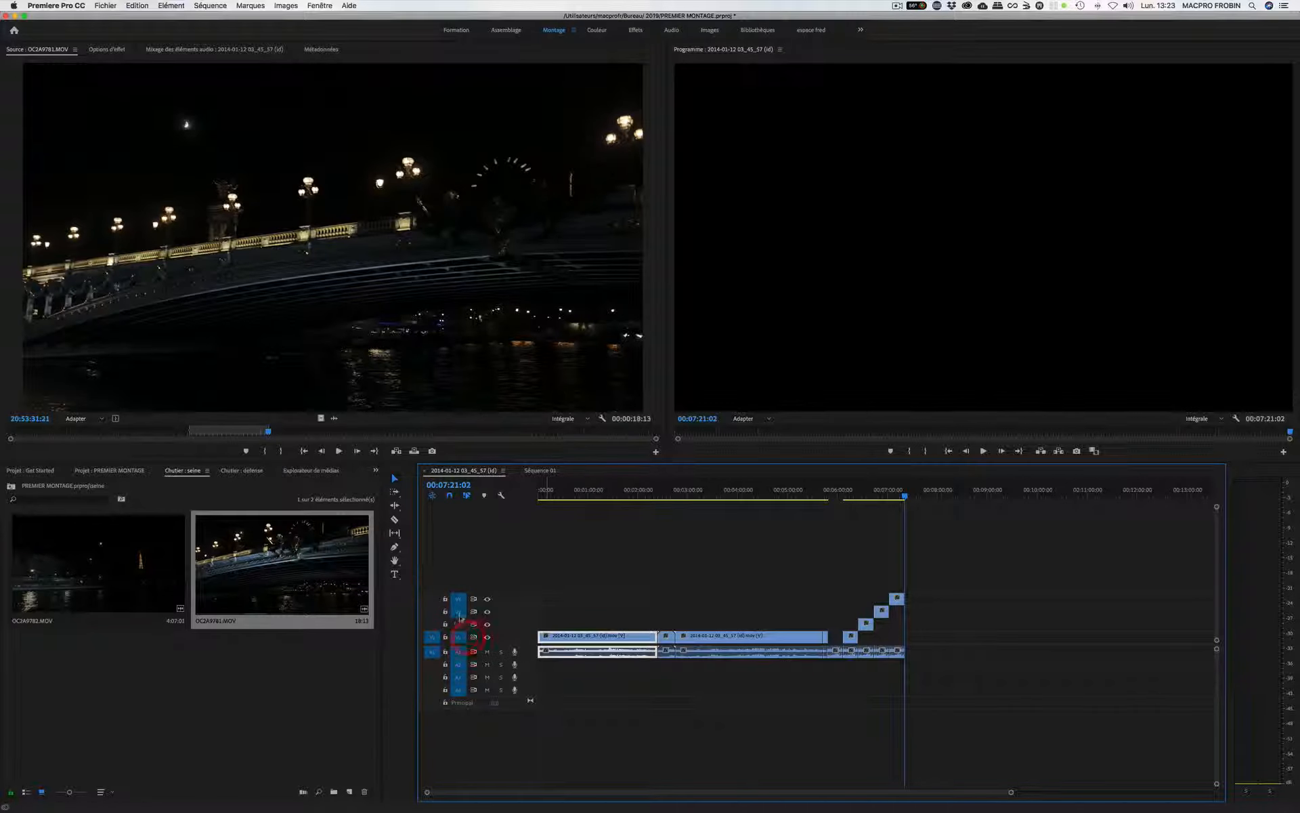
pyautogui.click(459, 612)
pyautogui.click(458, 599)
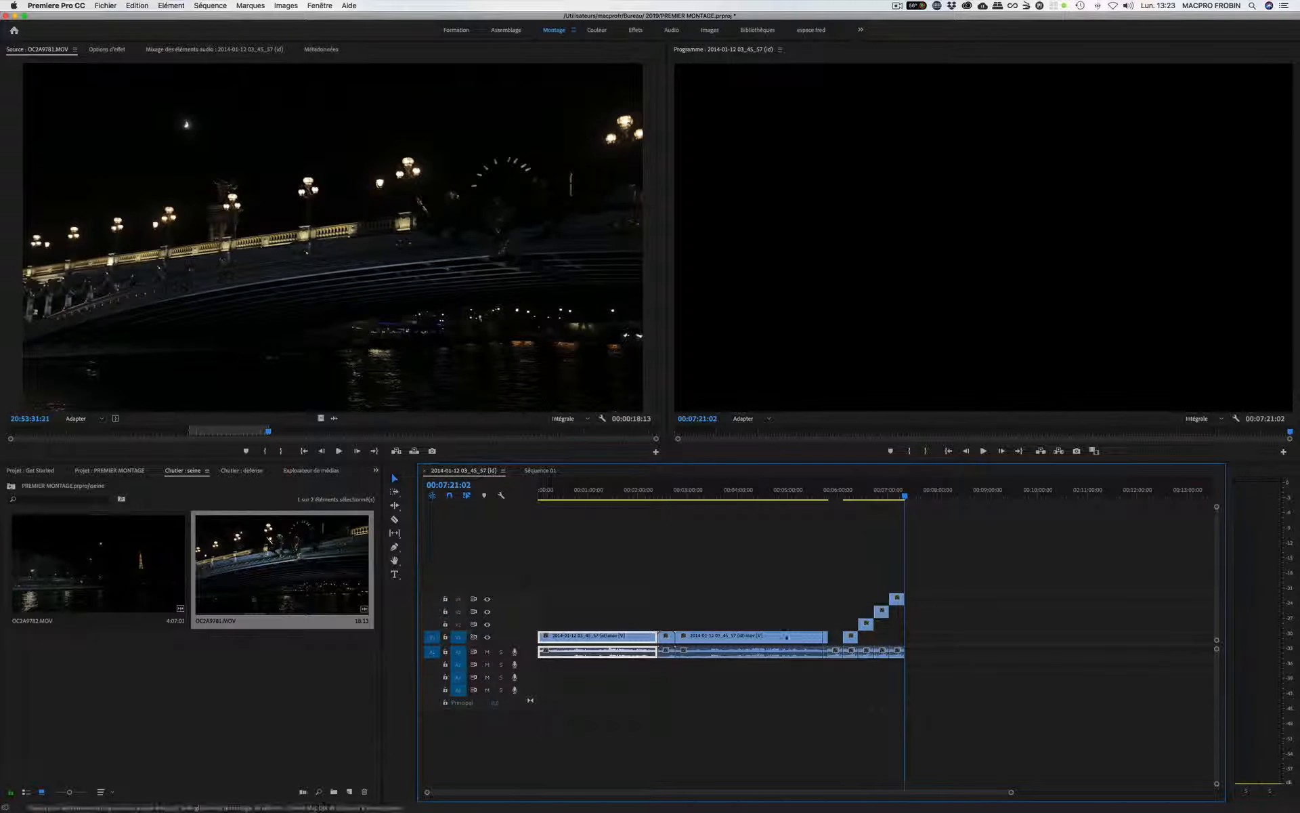
# Step: Overwrite the marked bridge clip onto V1 at 00:07:21:02
pyautogui.press('.')
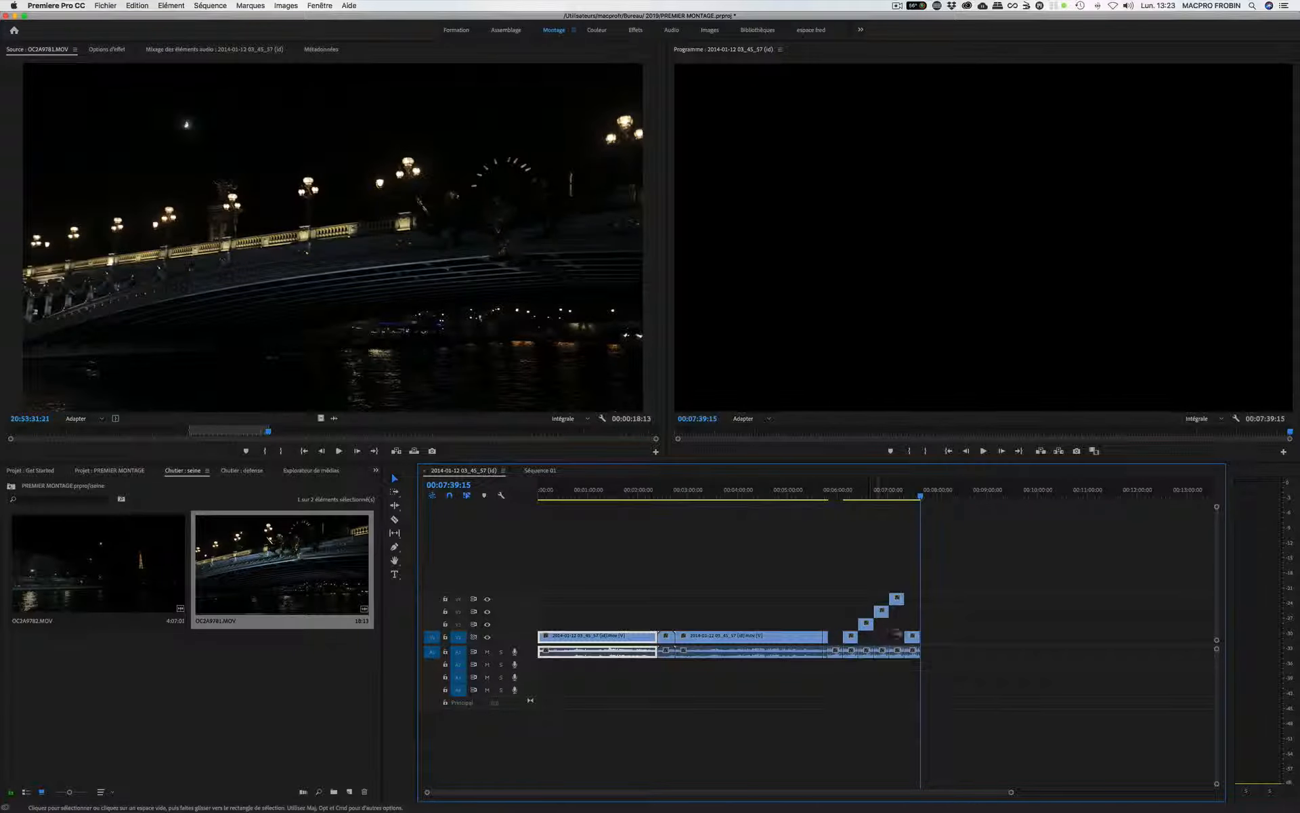
# Step: Load OC2A9782.MOV into the source monitor and mark in at 20:55:58:22 and out at 20:57:59:07
pyautogui.doubleClick(71, 550)
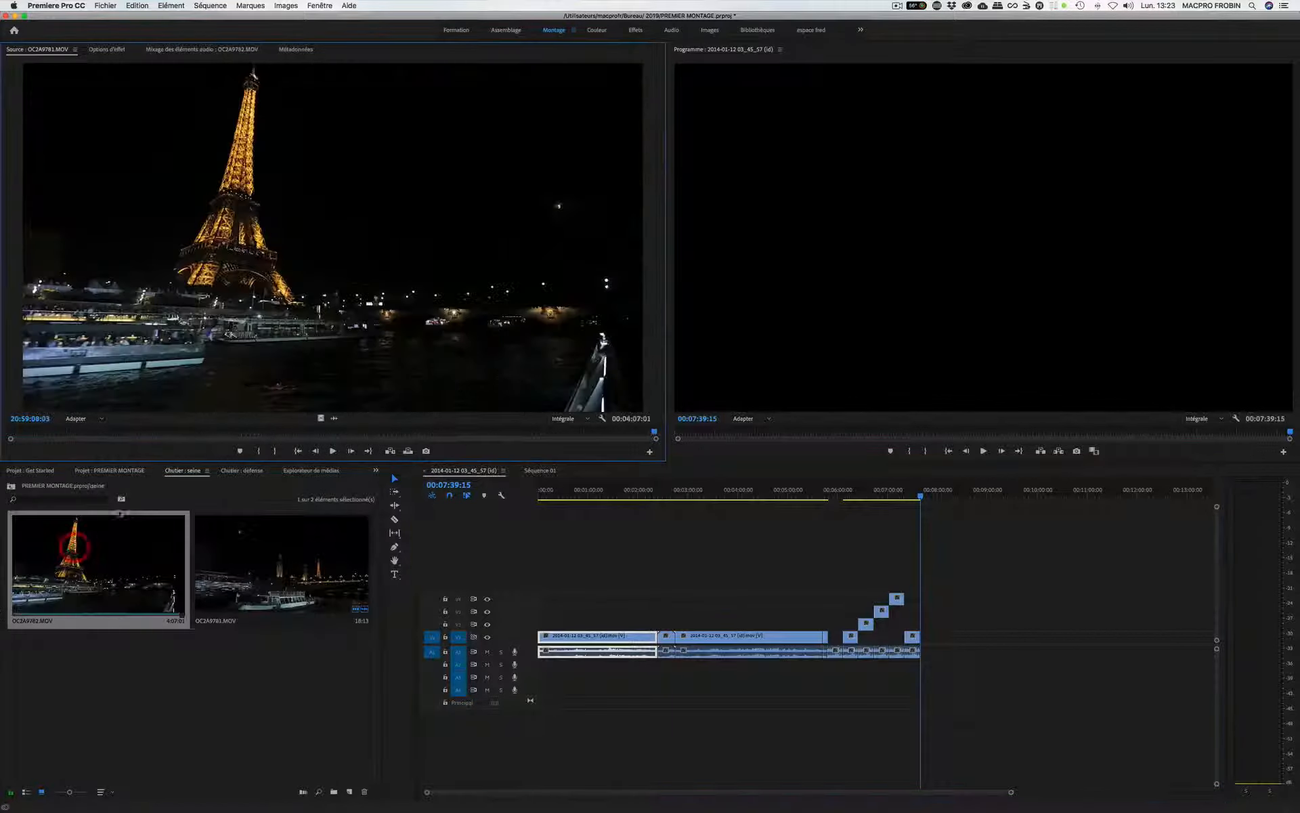
pyautogui.click(157, 431)
pyautogui.press('i')
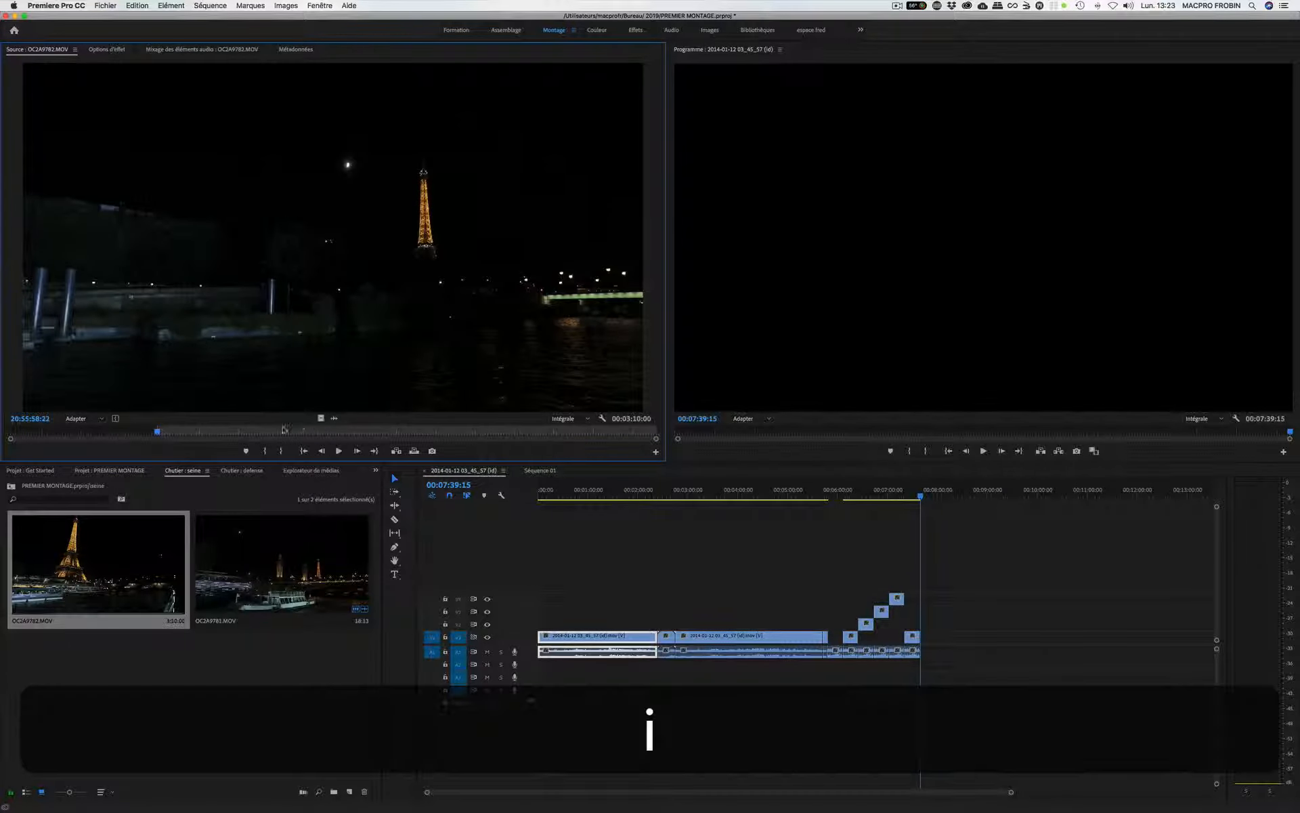
pyautogui.click(473, 431)
pyautogui.press('o')
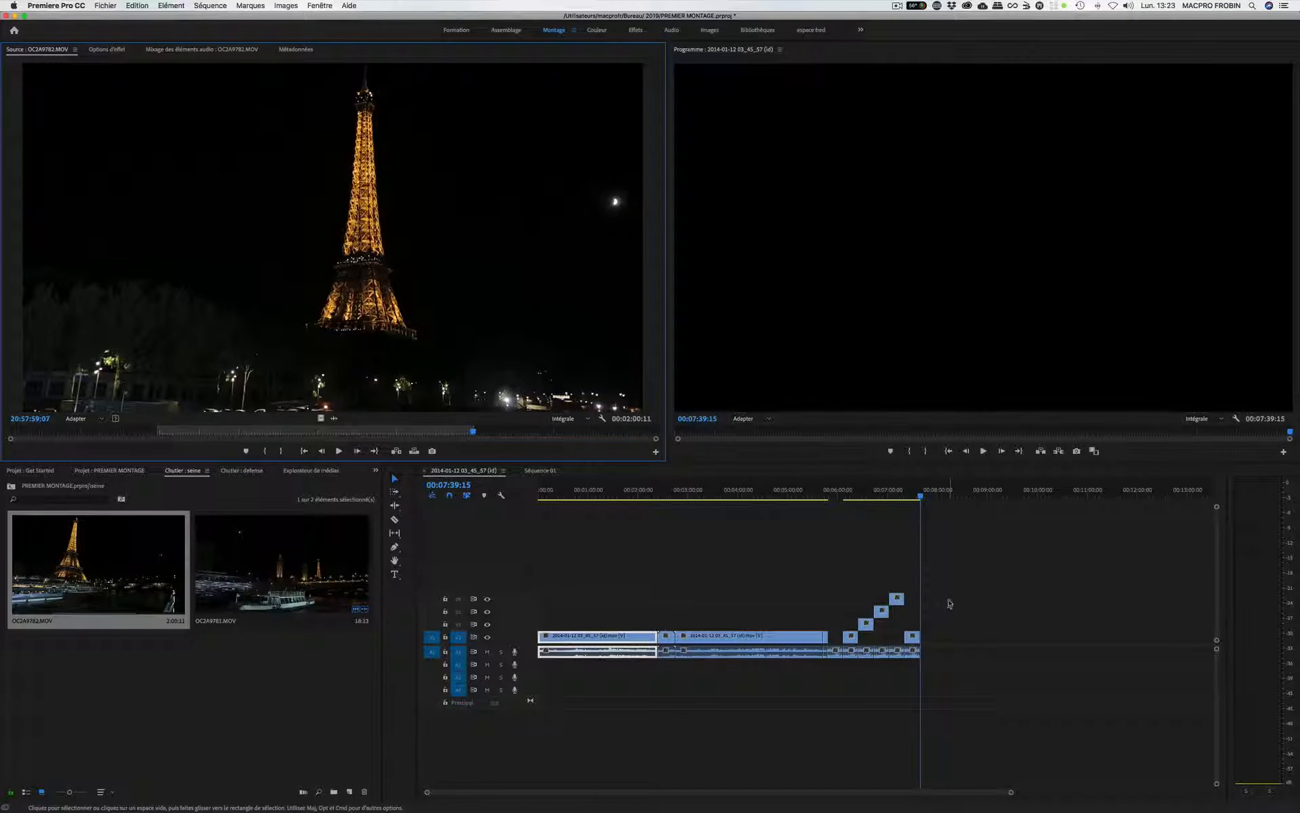
# Step: Place the marked clip from the source monitor directly onto V4 and A4 at about 00:08:07
pyautogui.moveTo(663, 417); pyautogui.dragTo(946, 600)
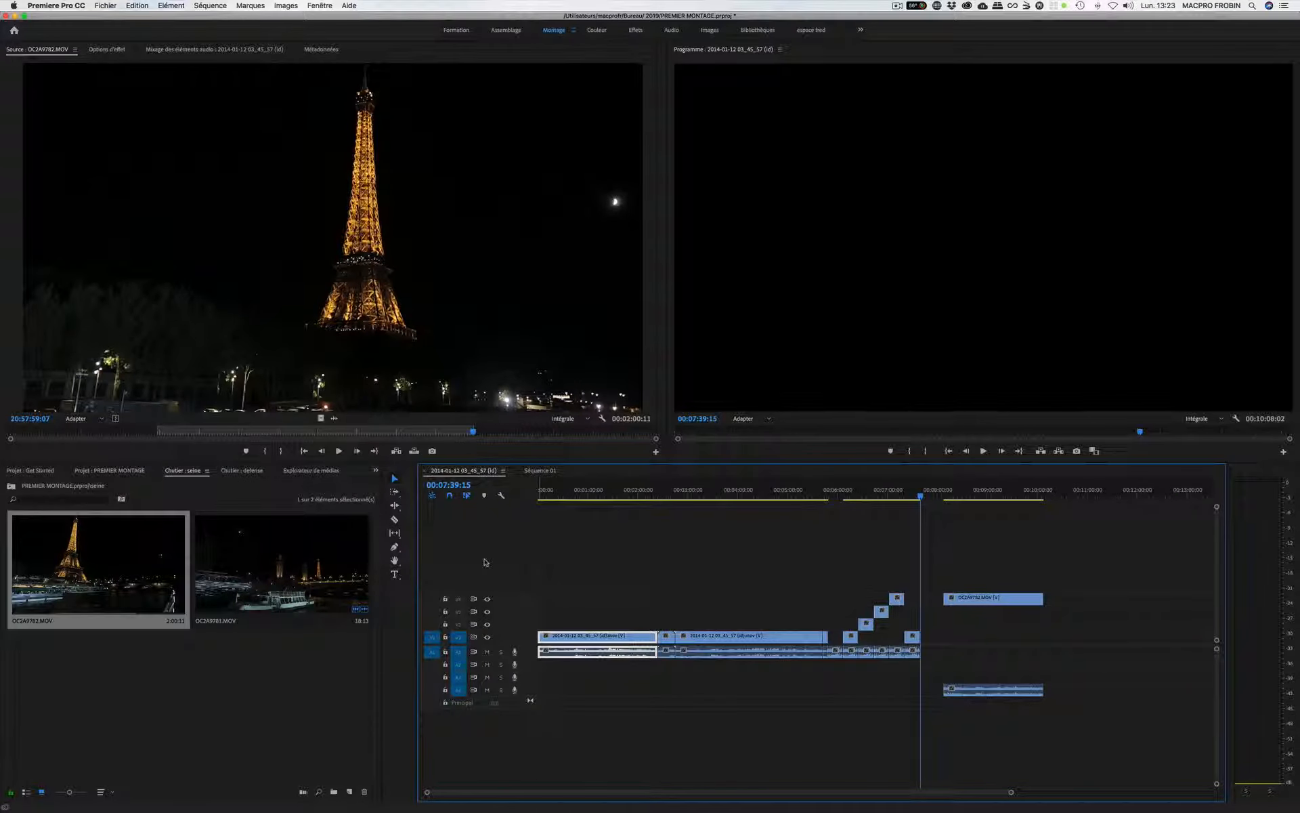
# Step: Switch the V1 and A1 source patches off and back on
pyautogui.click(434, 637)
pyautogui.click(434, 652)
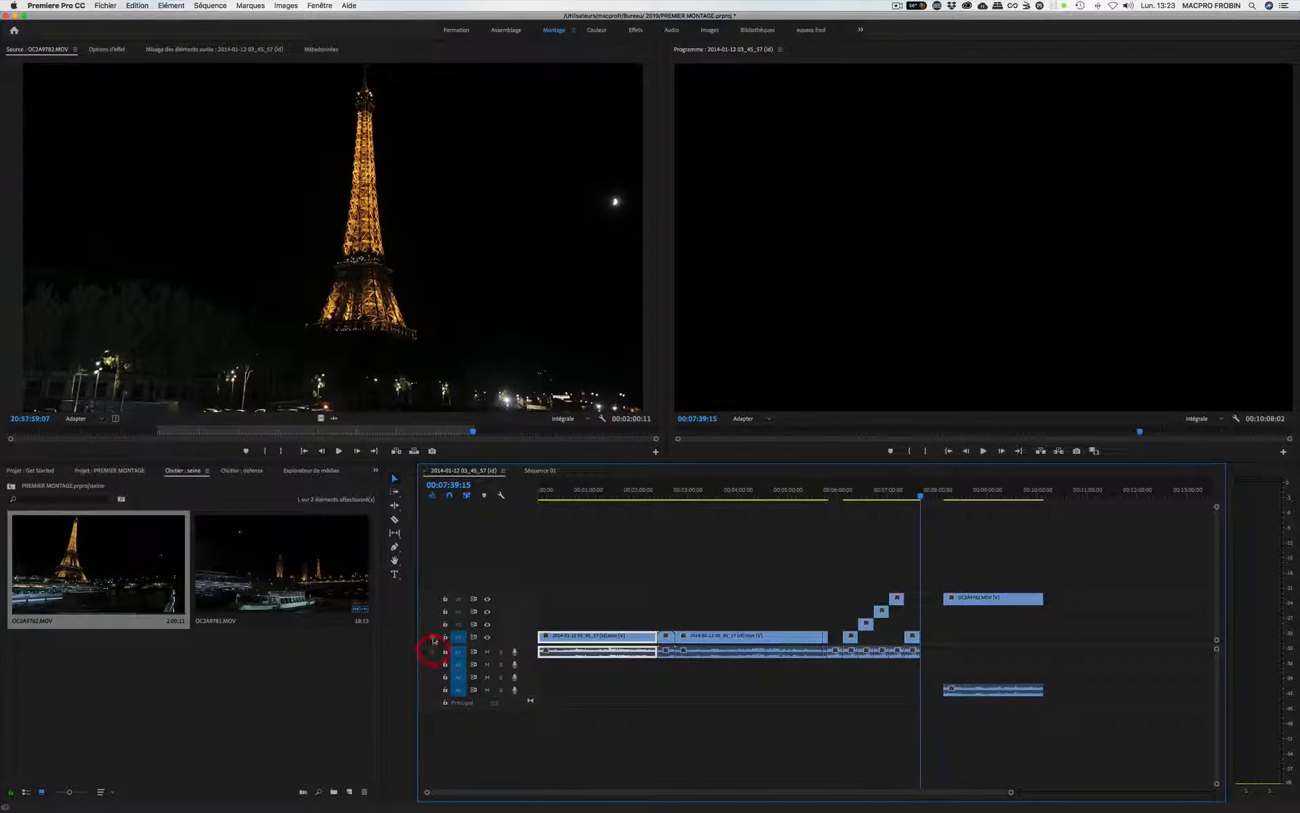
pyautogui.click(434, 638)
pyautogui.click(434, 653)
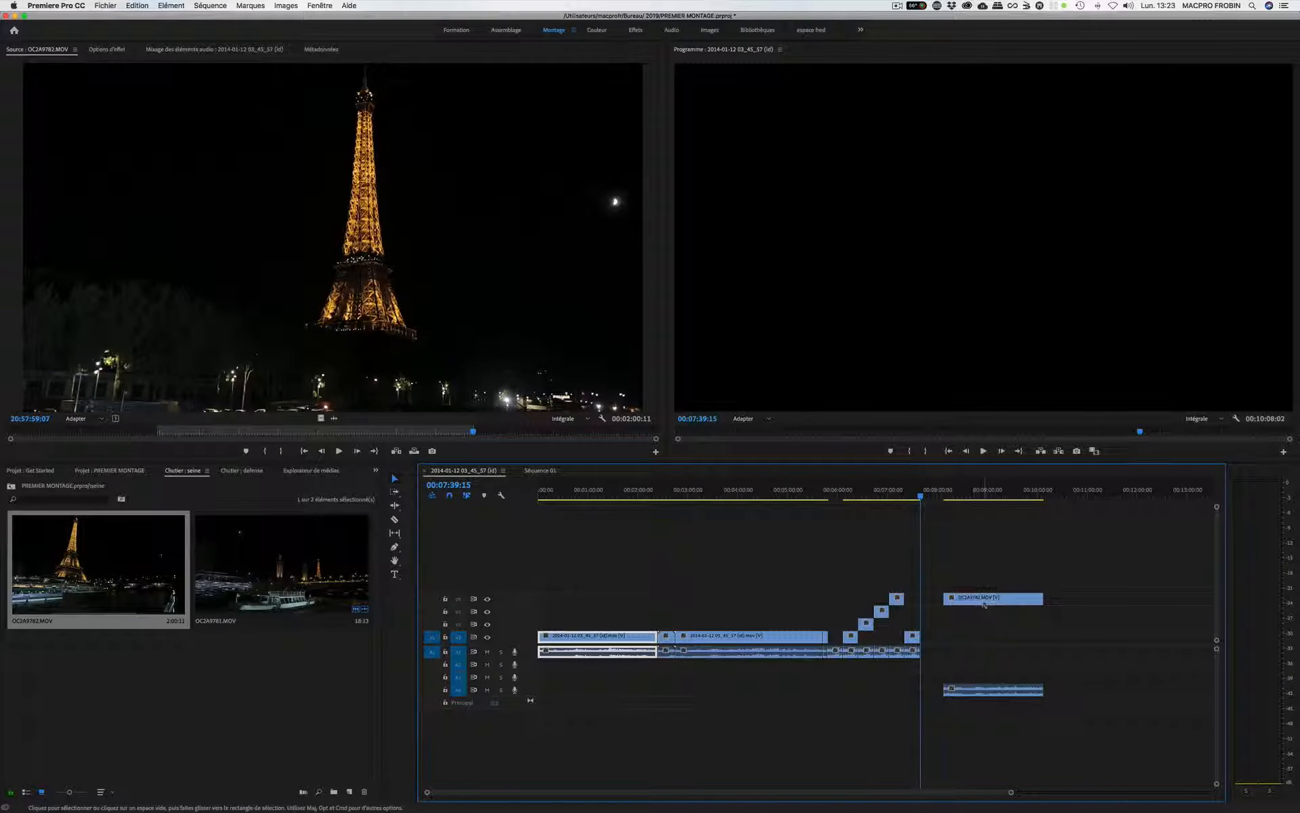
# Step: Move the new clip from V4 and A4 to V1 and A1, starting at the playhead at 00:07:39:15
pyautogui.moveTo(983, 598); pyautogui.dragTo(965, 639)
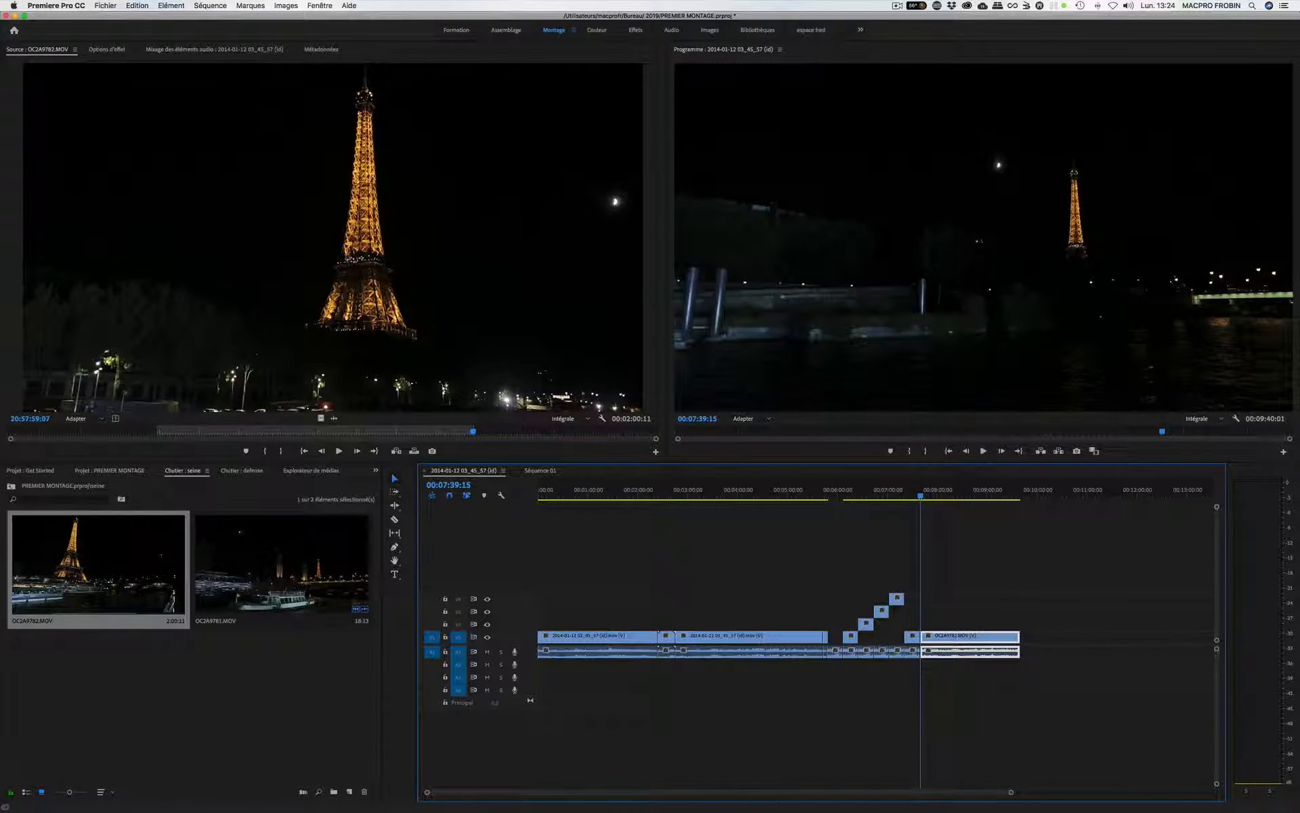
# Step: Place another copy of the marked source clip on V2 and A2 just before 00:10:00
pyautogui.moveTo(541, 237); pyautogui.dragTo(1034, 620)
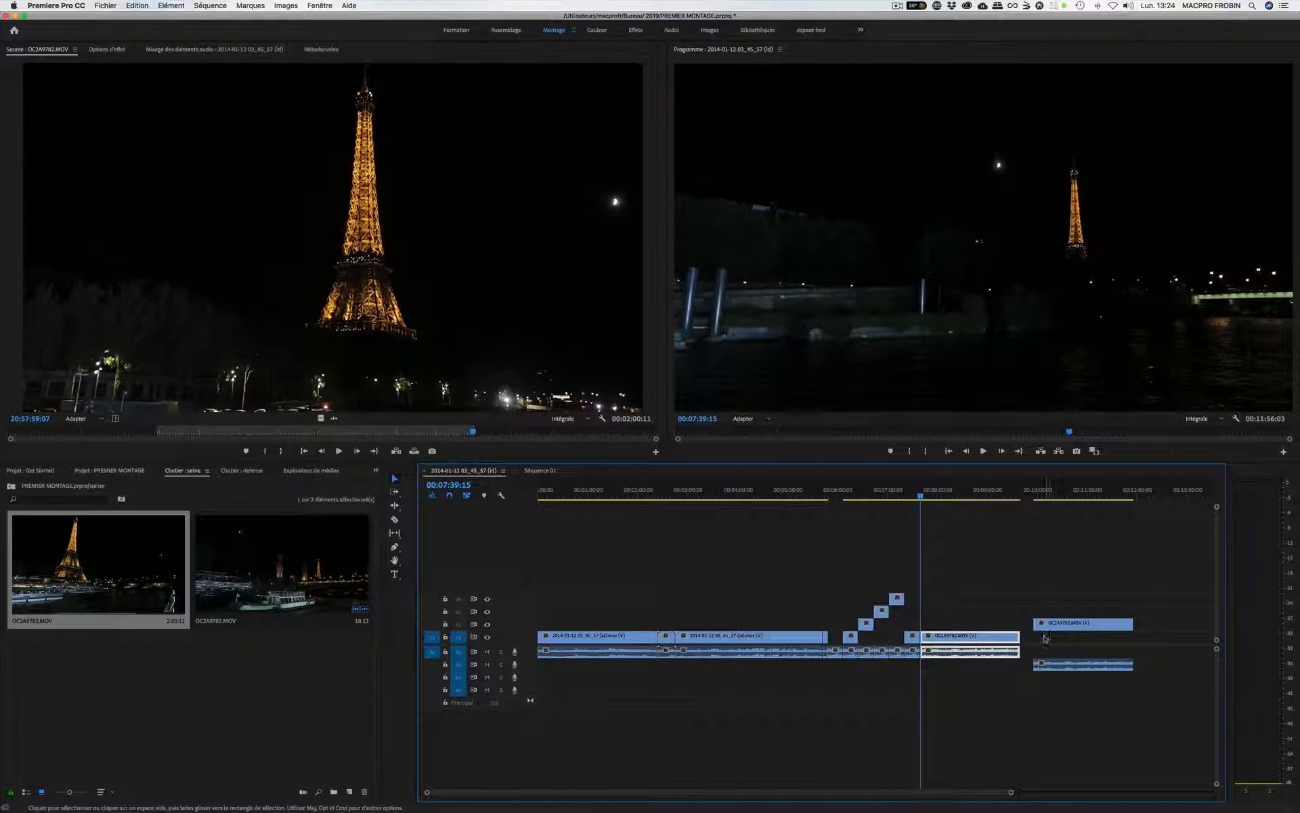
# Step: Lock V1 and place one more copy of the marked source clip at about 00:12:15 with its audio on A1
pyautogui.click(446, 637)
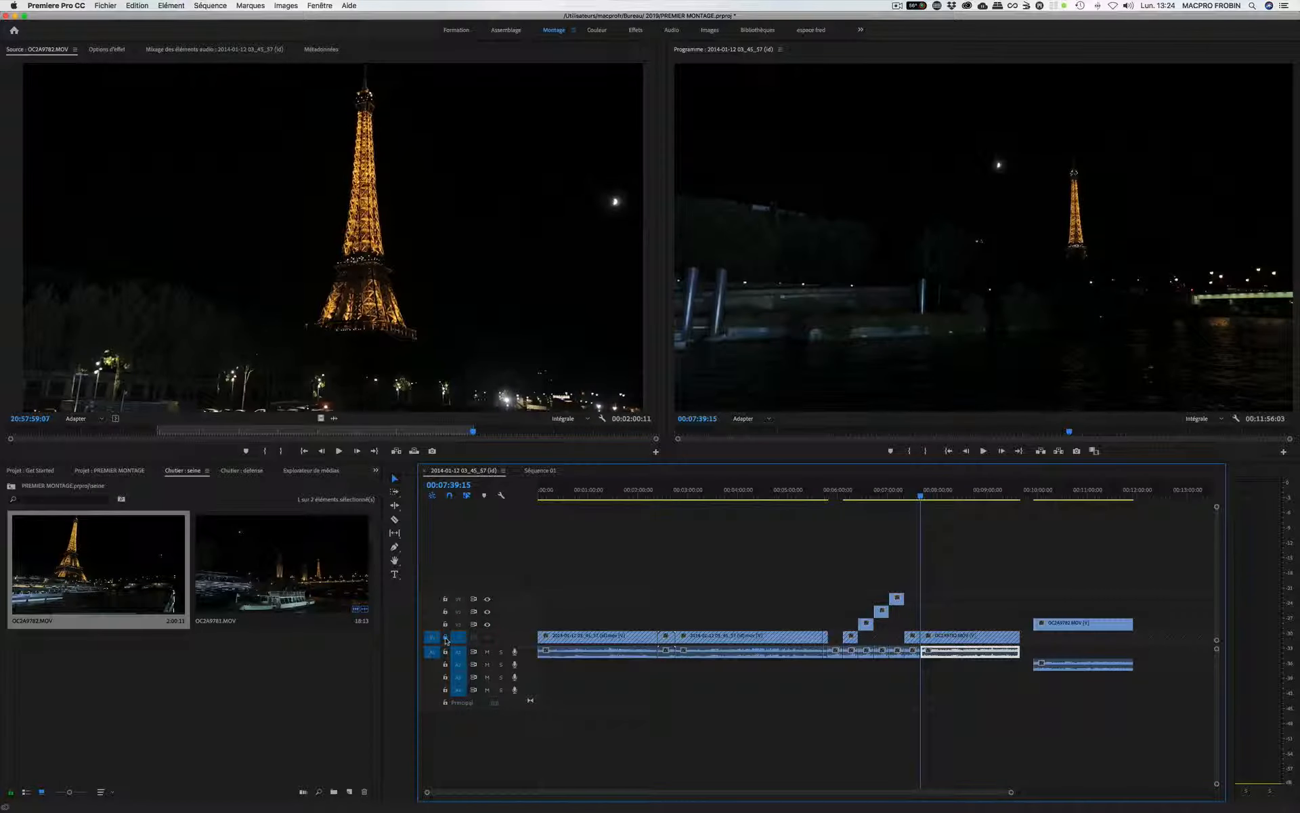
pyautogui.moveTo(435, 264); pyautogui.dragTo(1154, 657)
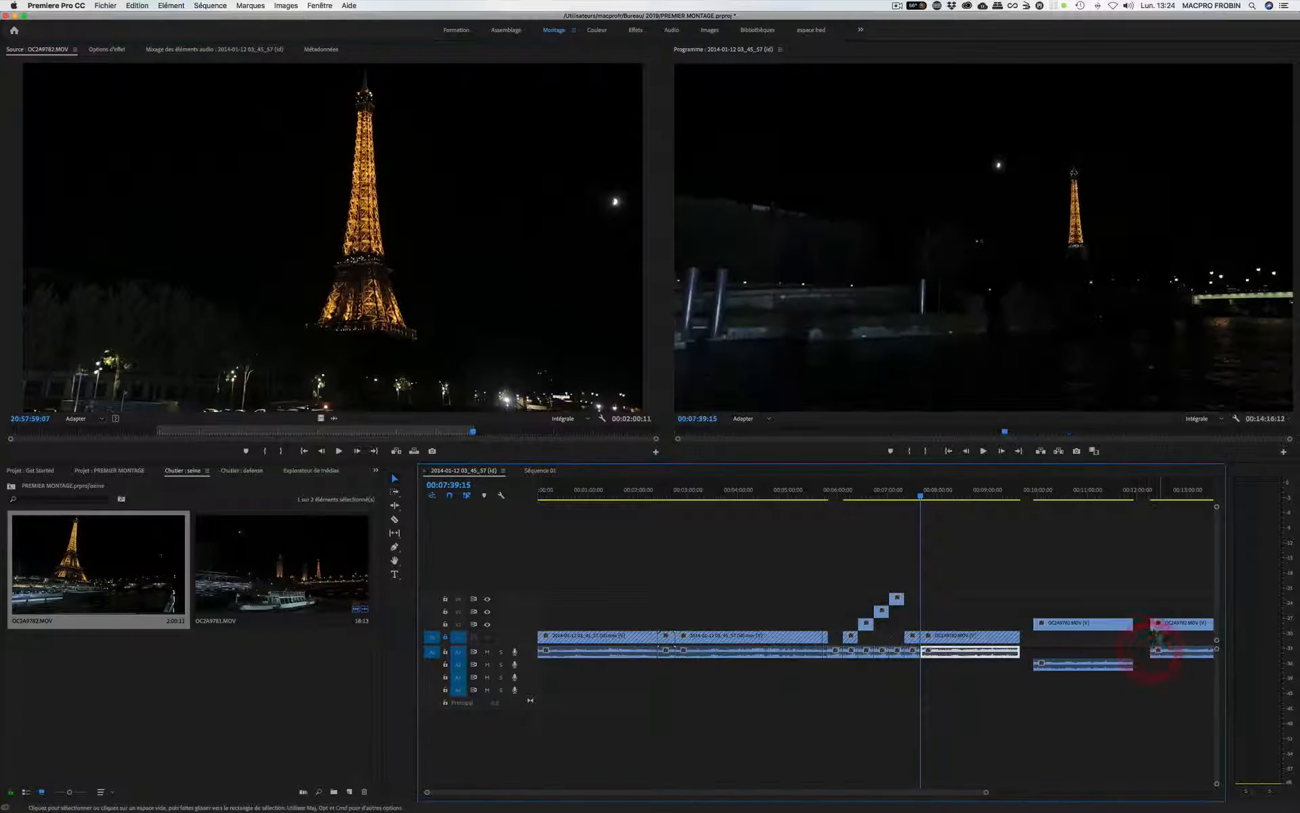
# Step: Unlock V1, switching its lock on and off twice more and leaving it unlocked
pyautogui.click(446, 637)
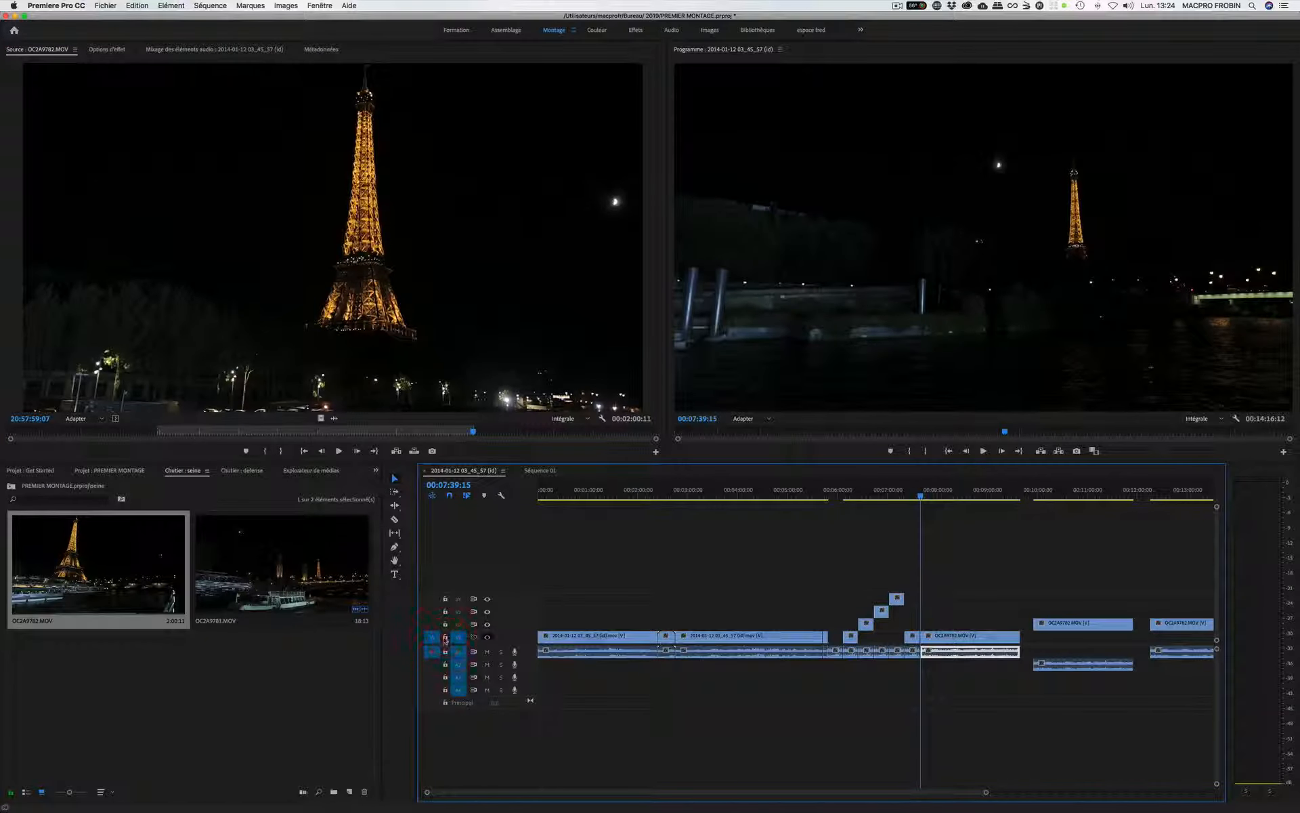
pyautogui.click(446, 639)
pyautogui.click(445, 639)
pyautogui.click(445, 640)
pyautogui.click(445, 637)
# Step: Delete the two test copies placed after the end of the V1 clips
pyautogui.moveTo(1061, 580); pyautogui.dragTo(1190, 731)
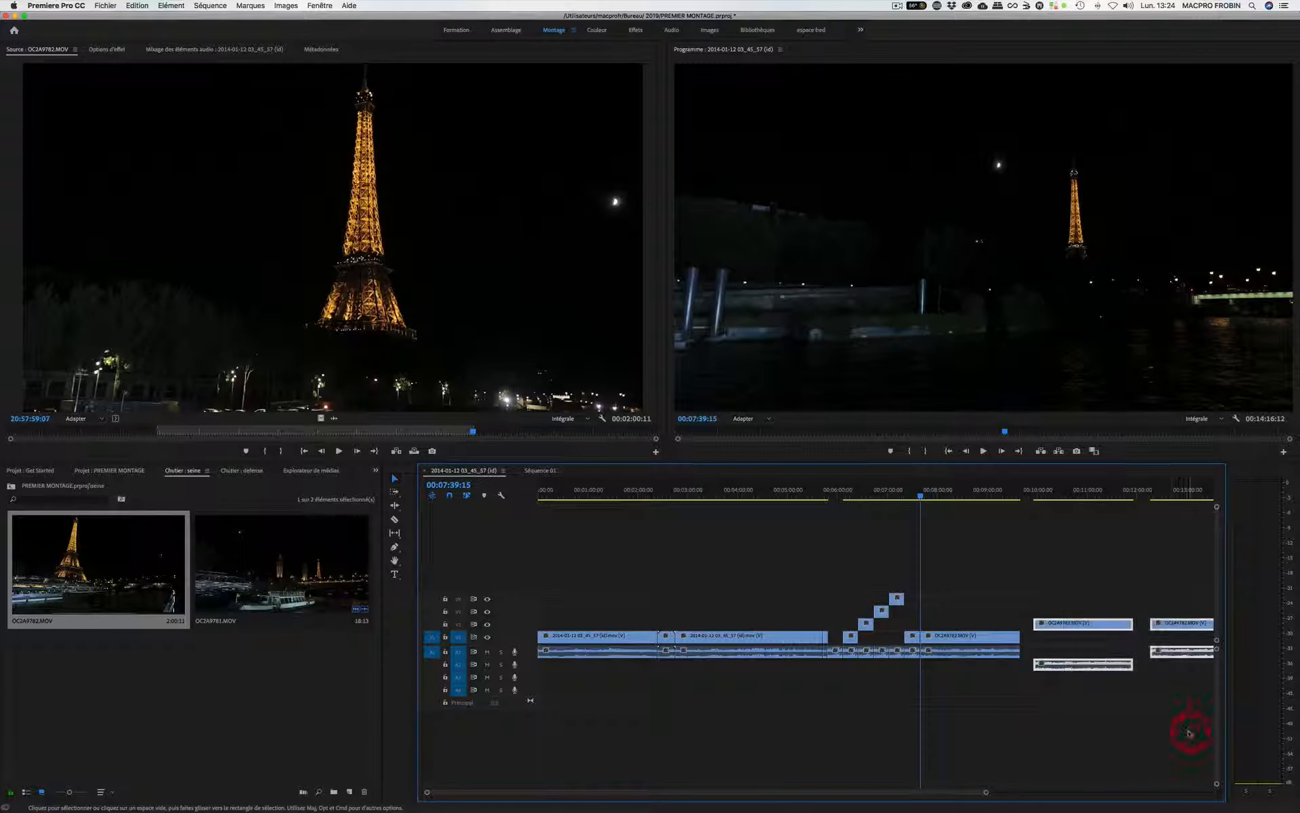
pyautogui.press('BackSpace')
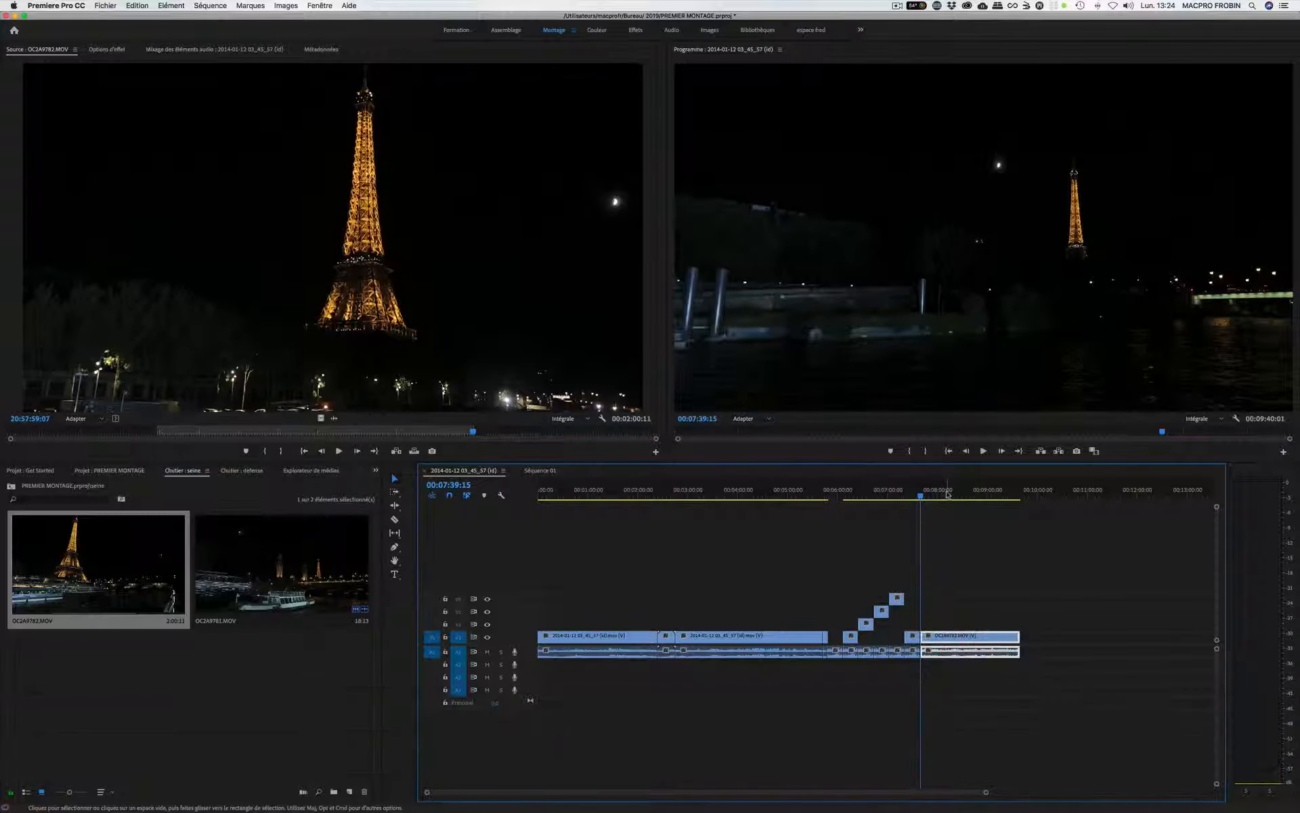
# Step: Hide V1's output at 00:08:40:00 and scrub back over the stacked clips to about 00:06:55
pyautogui.click(970, 493)
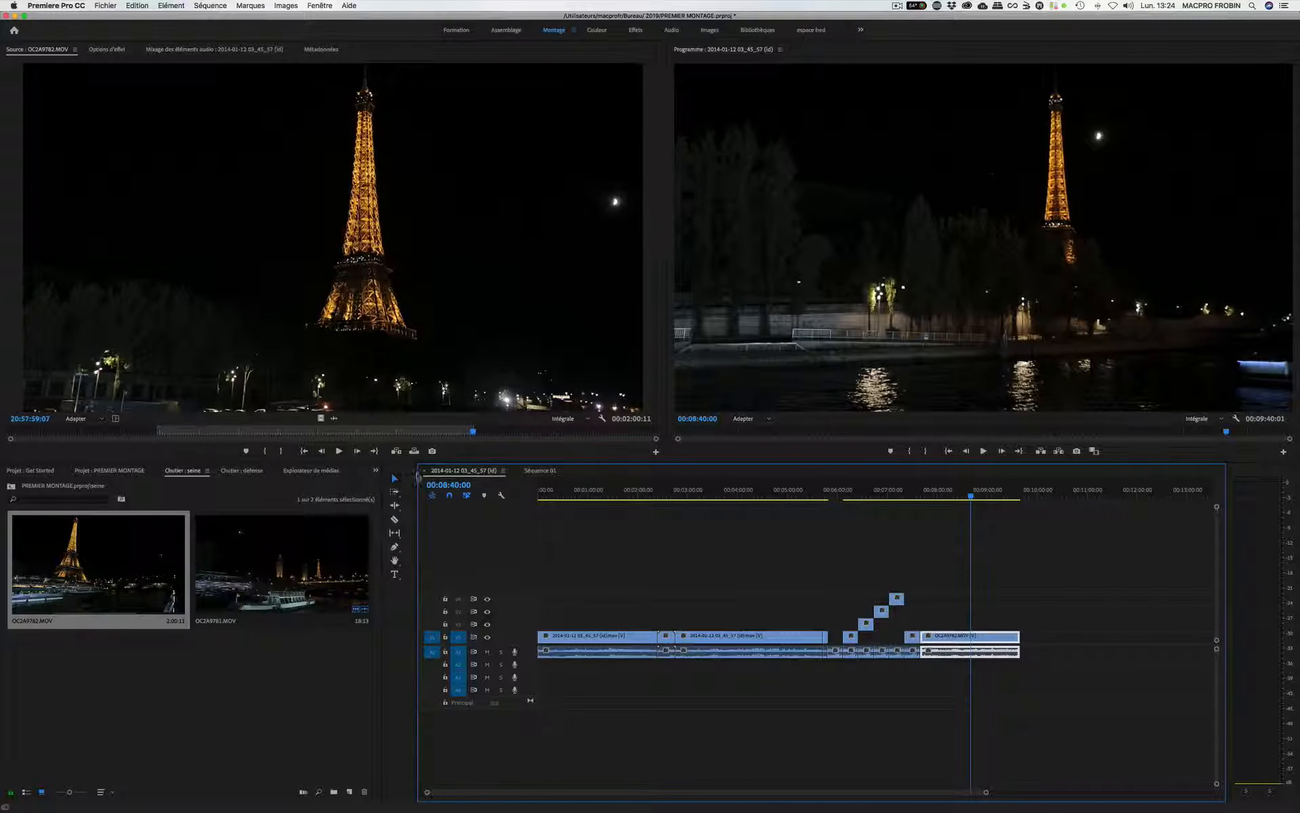
pyautogui.click(486, 637)
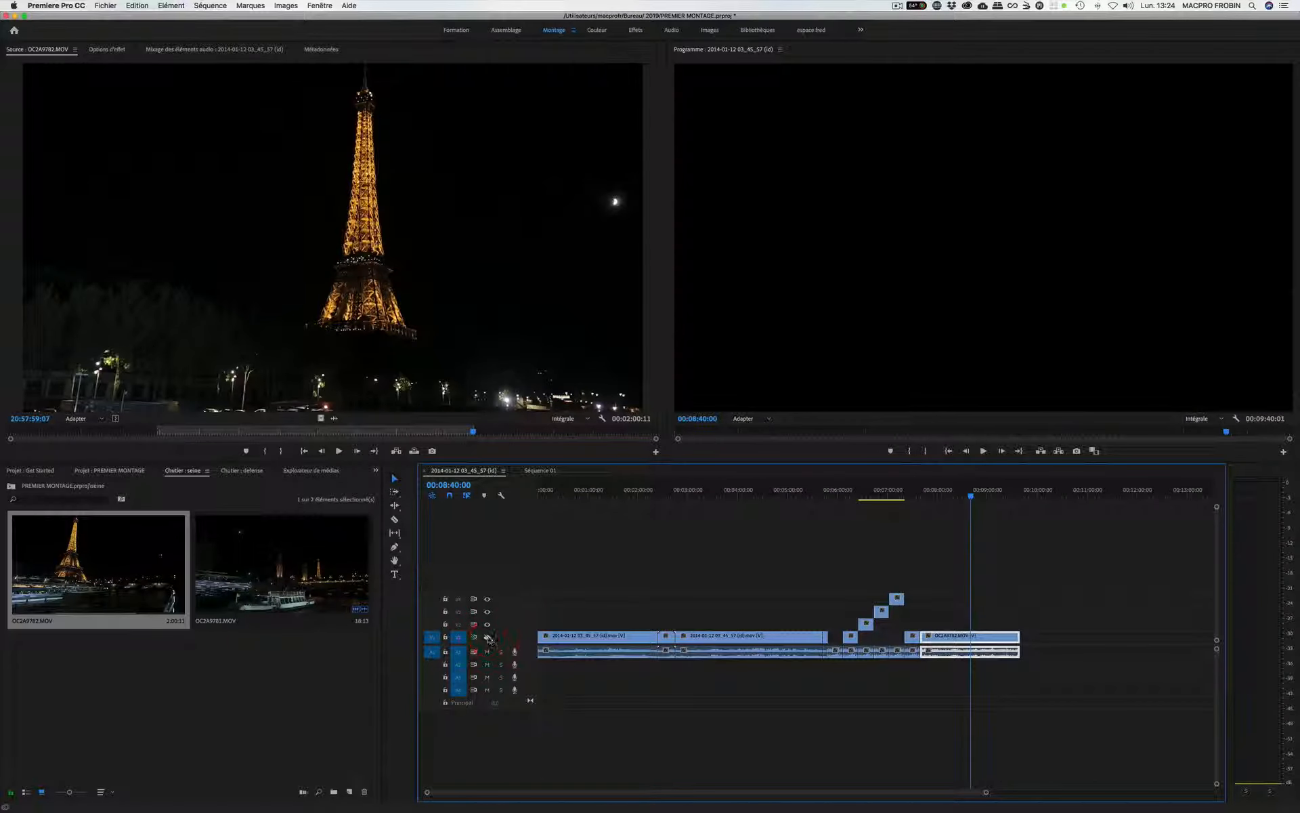
pyautogui.moveTo(970, 497); pyautogui.dragTo(881, 514)
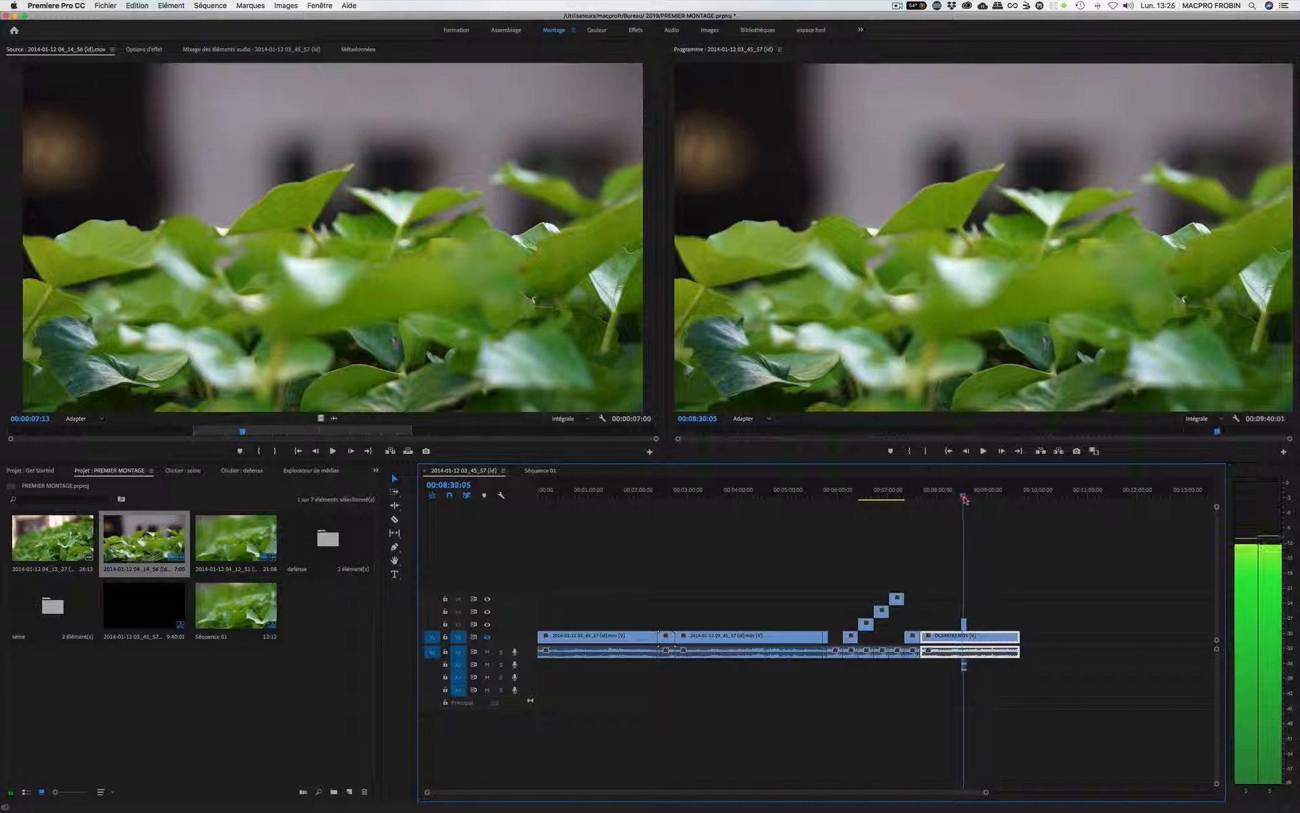
# Step: Scrub around the leaf clip on V2 to compare it with the Eiffel Tower clip beneath, ending at 00:08:30:21
pyautogui.click(963, 496)
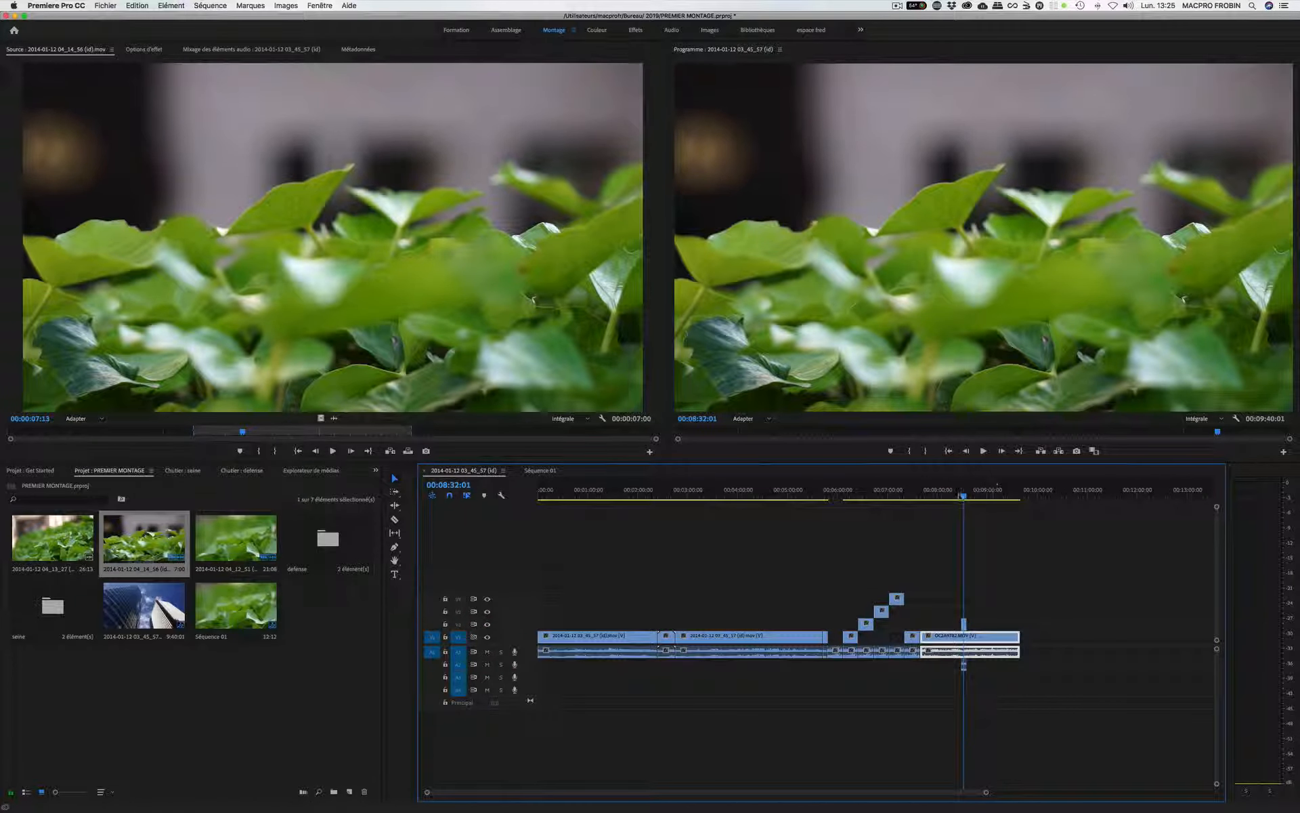
pyautogui.click(942, 496)
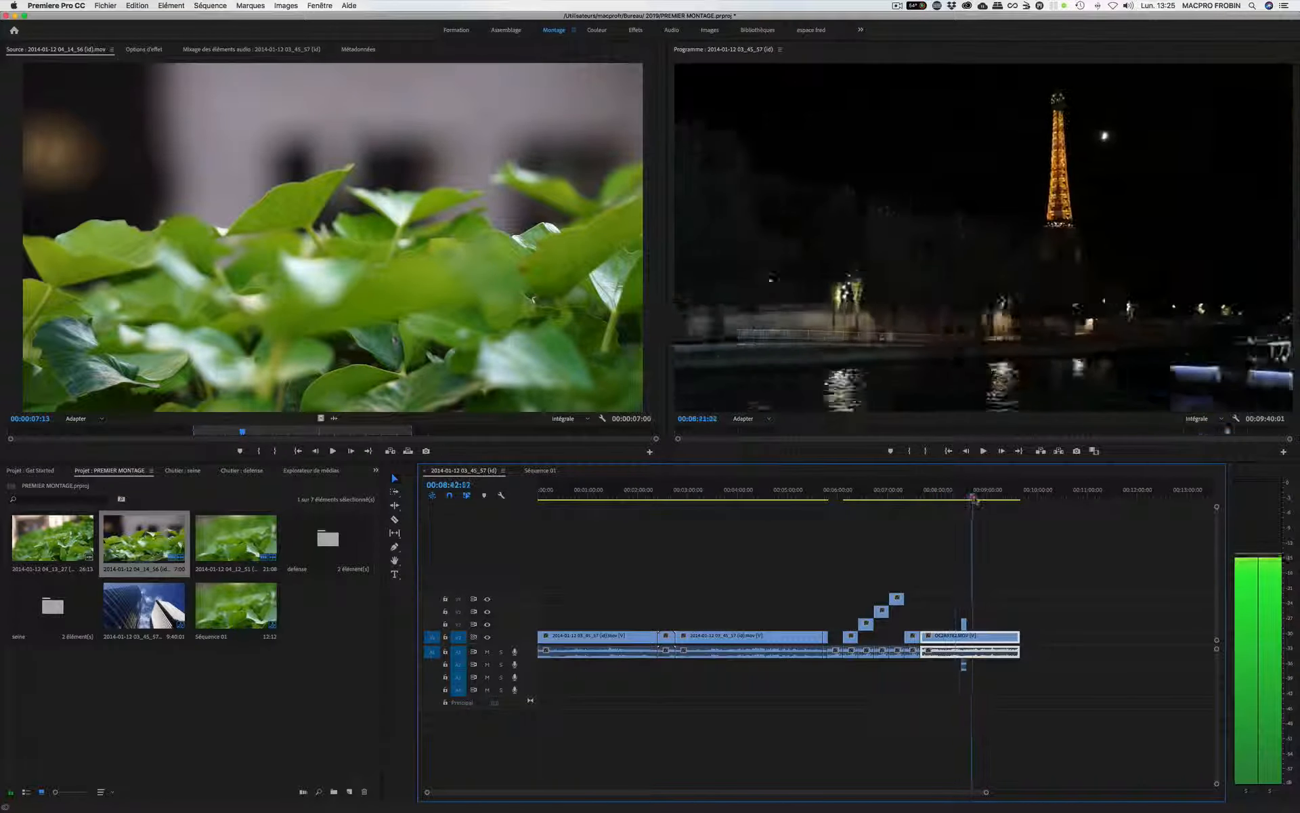
pyautogui.click(963, 496)
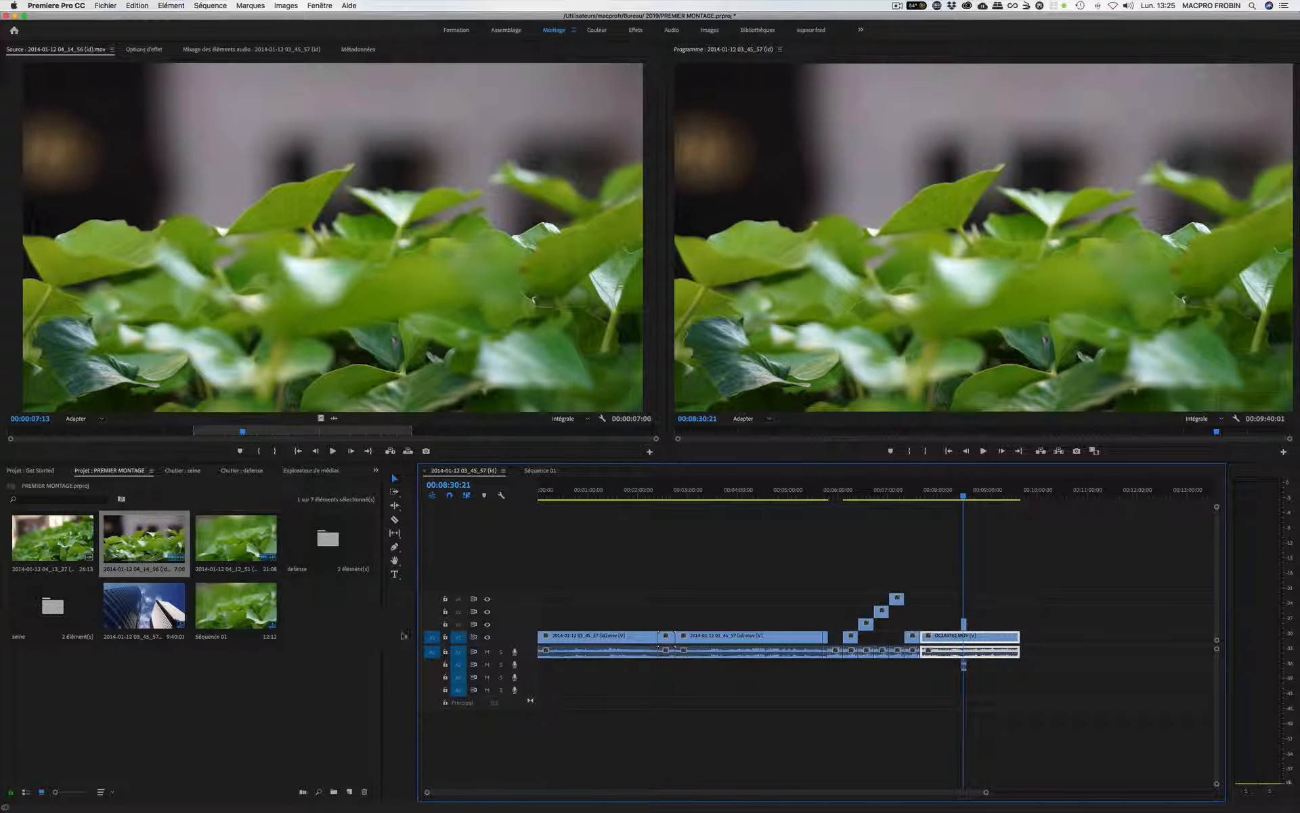
# Step: Toggle V2's track output off and on at the leaf clip, leaving the track visible
pyautogui.click(487, 624)
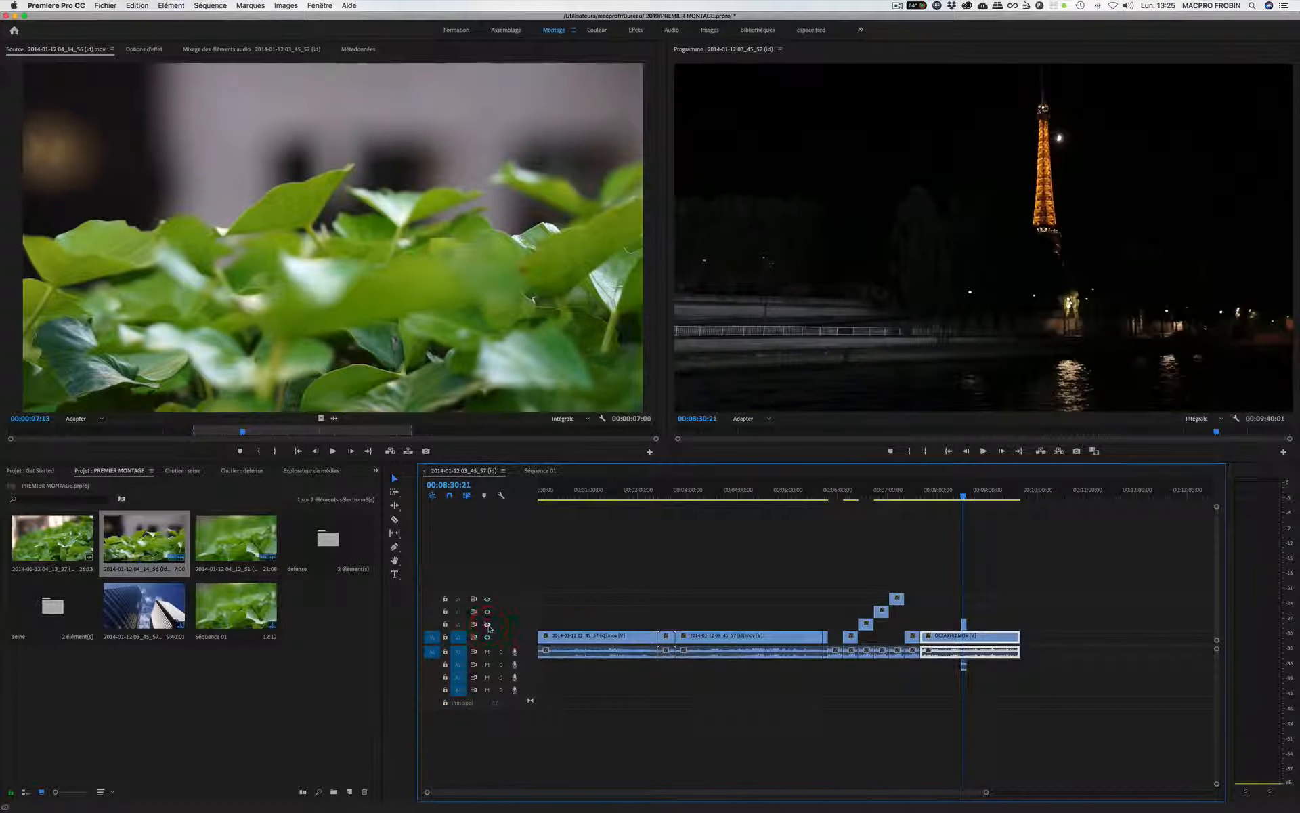
pyautogui.click(487, 625)
pyautogui.click(488, 624)
pyautogui.click(488, 624)
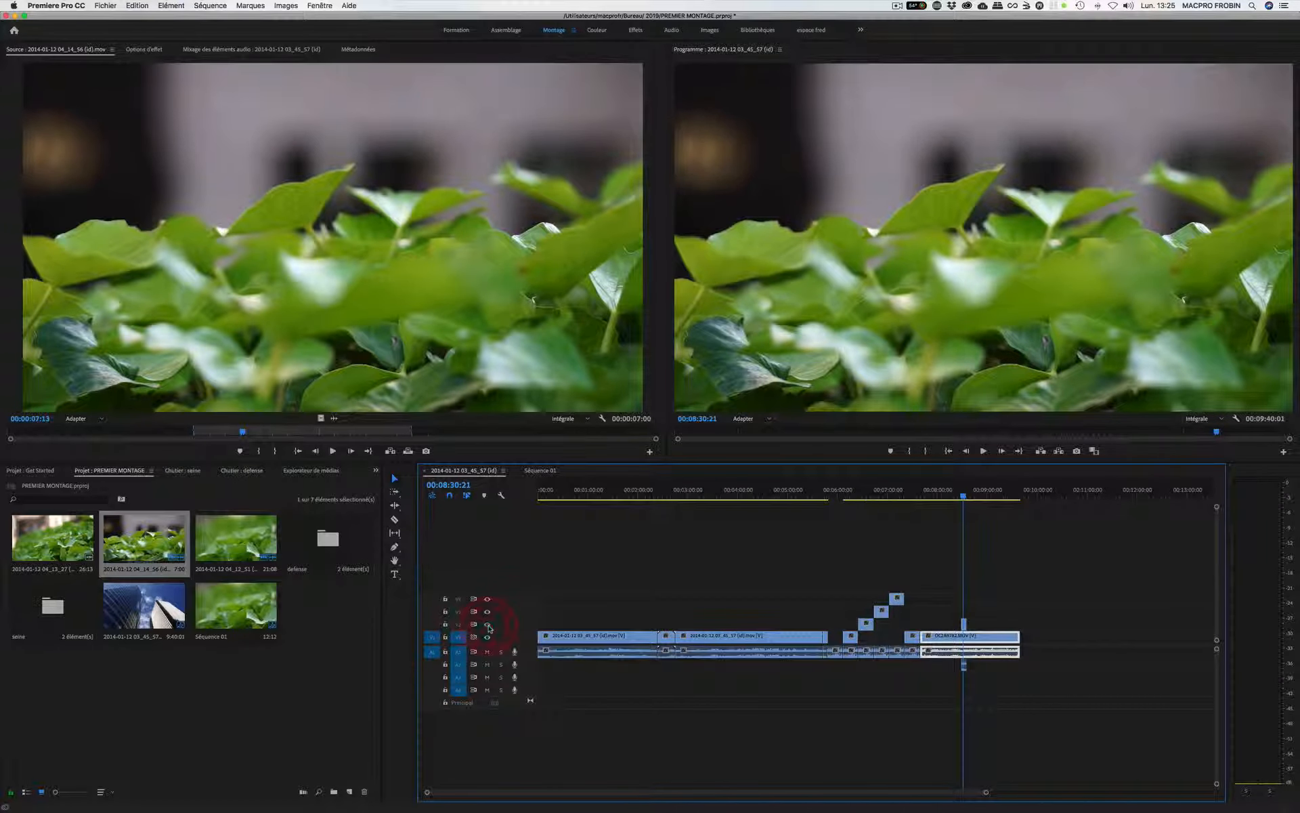
pyautogui.click(487, 624)
pyautogui.click(488, 625)
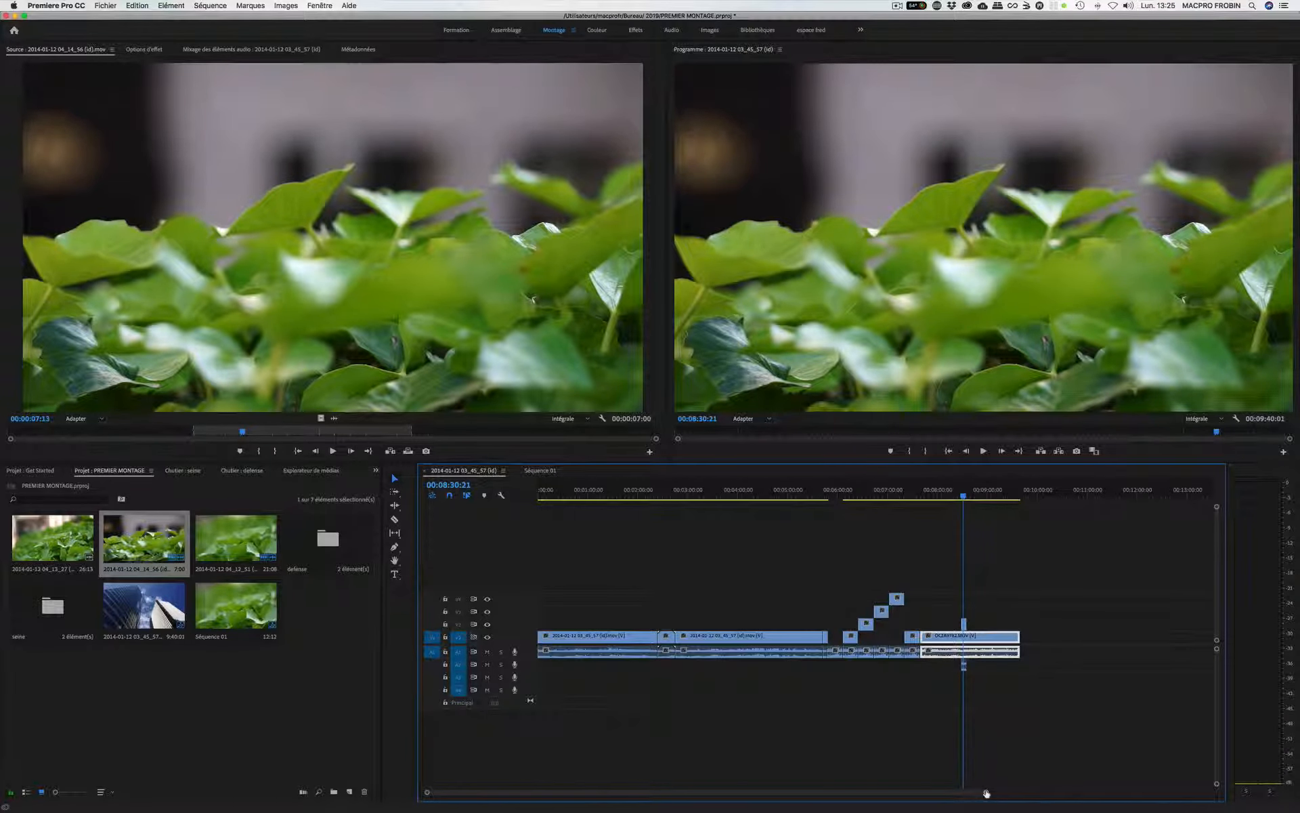
# Step: Examine the leaf clip on V2 around 00:08:30:21 at several timeline zoom levels
pyautogui.moveTo(983, 791); pyautogui.dragTo(887, 792)
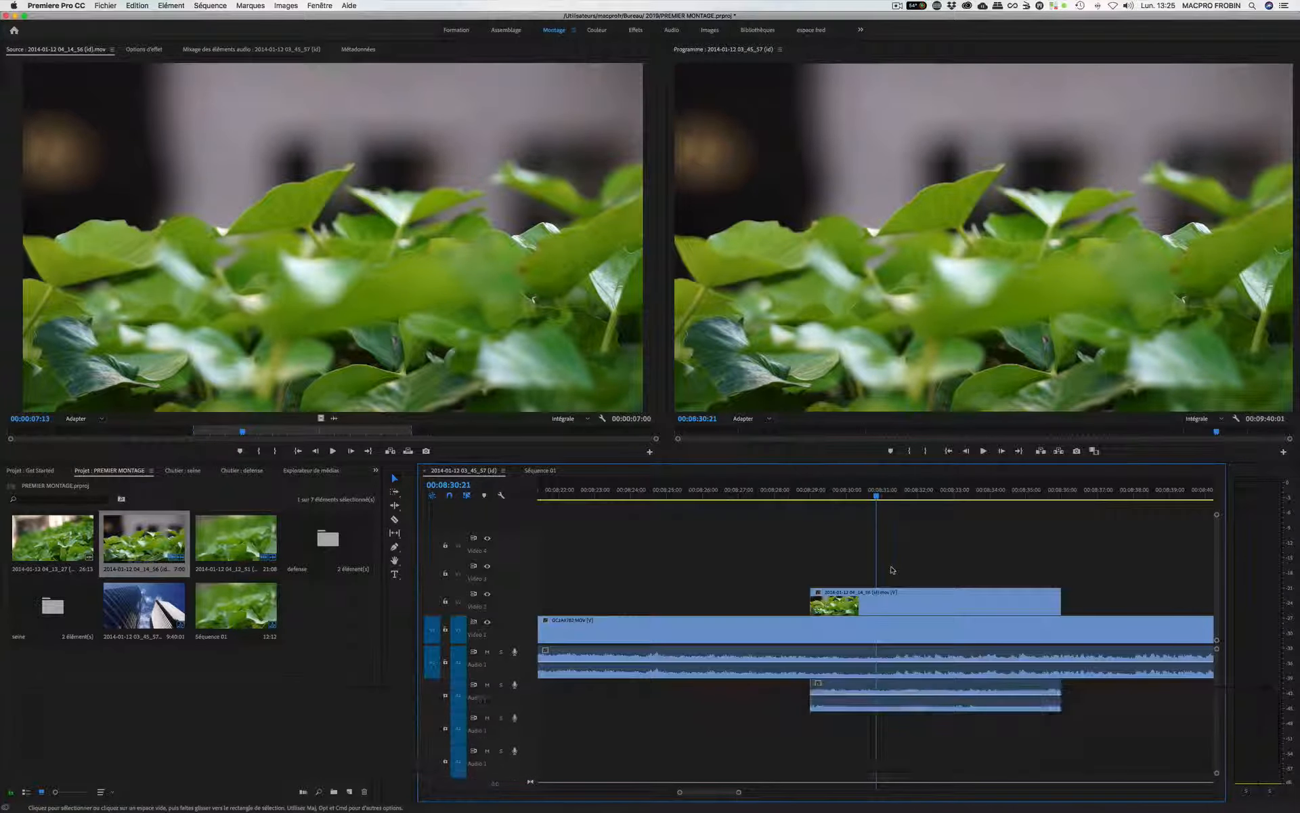
pyautogui.press('-')
pyautogui.press('-')
pyautogui.press('-')
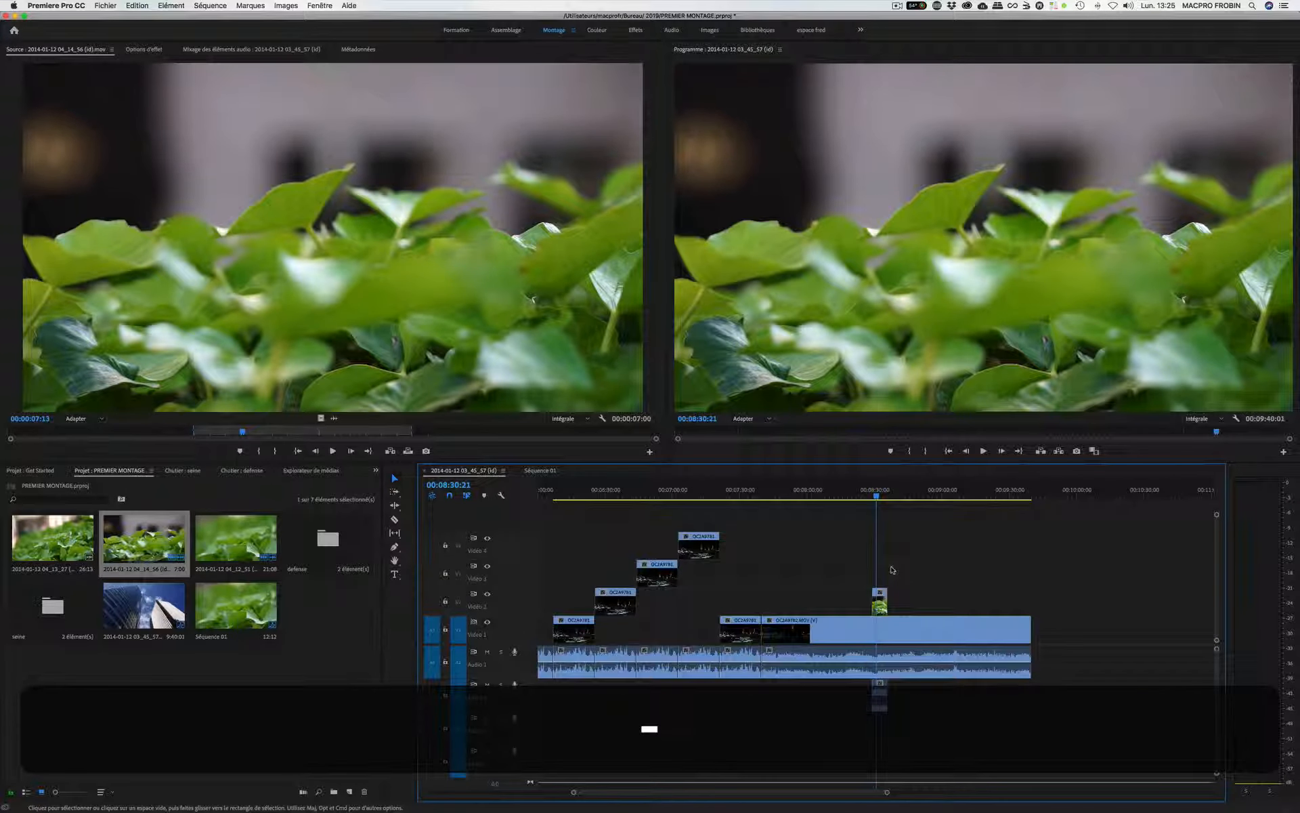
pyautogui.press('=')
pyautogui.press('=')
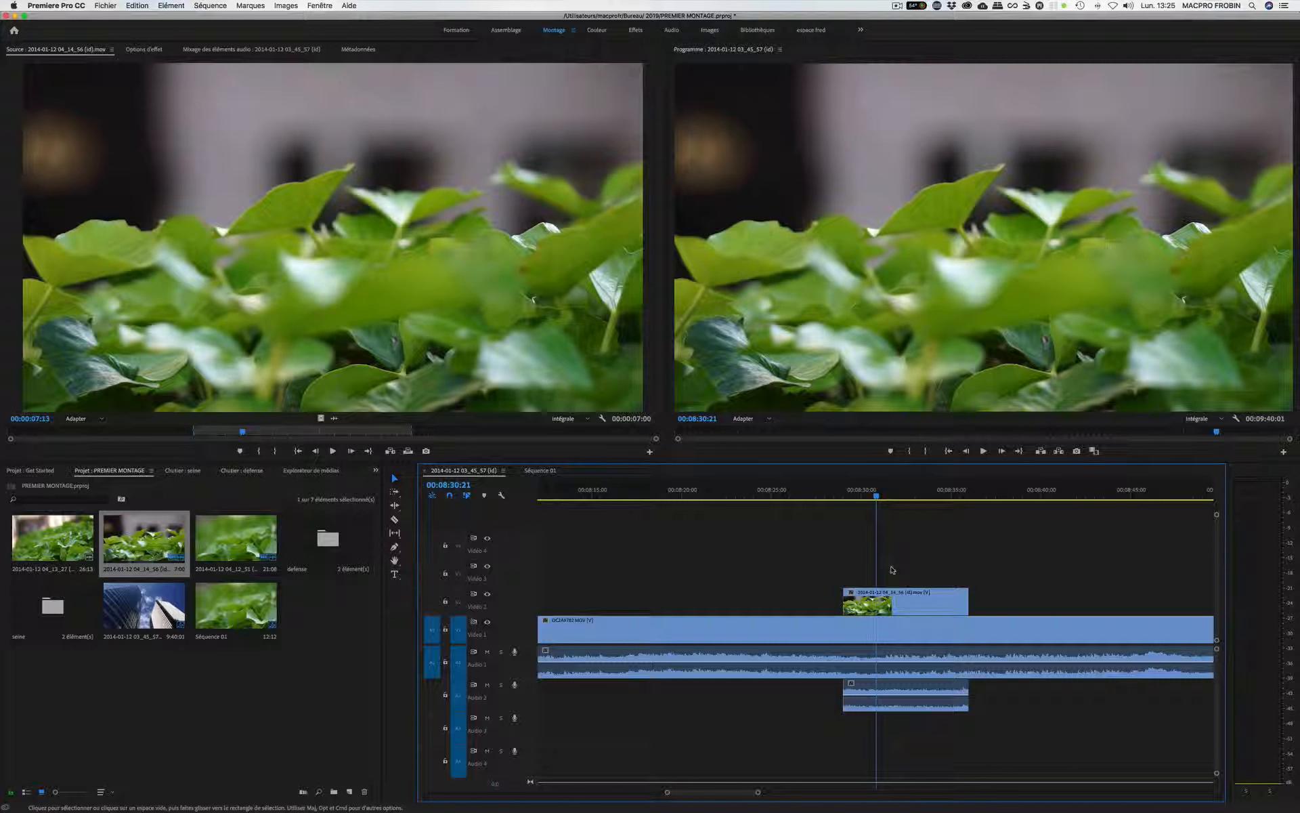
pyautogui.press('-')
pyautogui.press('-')
pyautogui.press('-')
pyautogui.press('-')
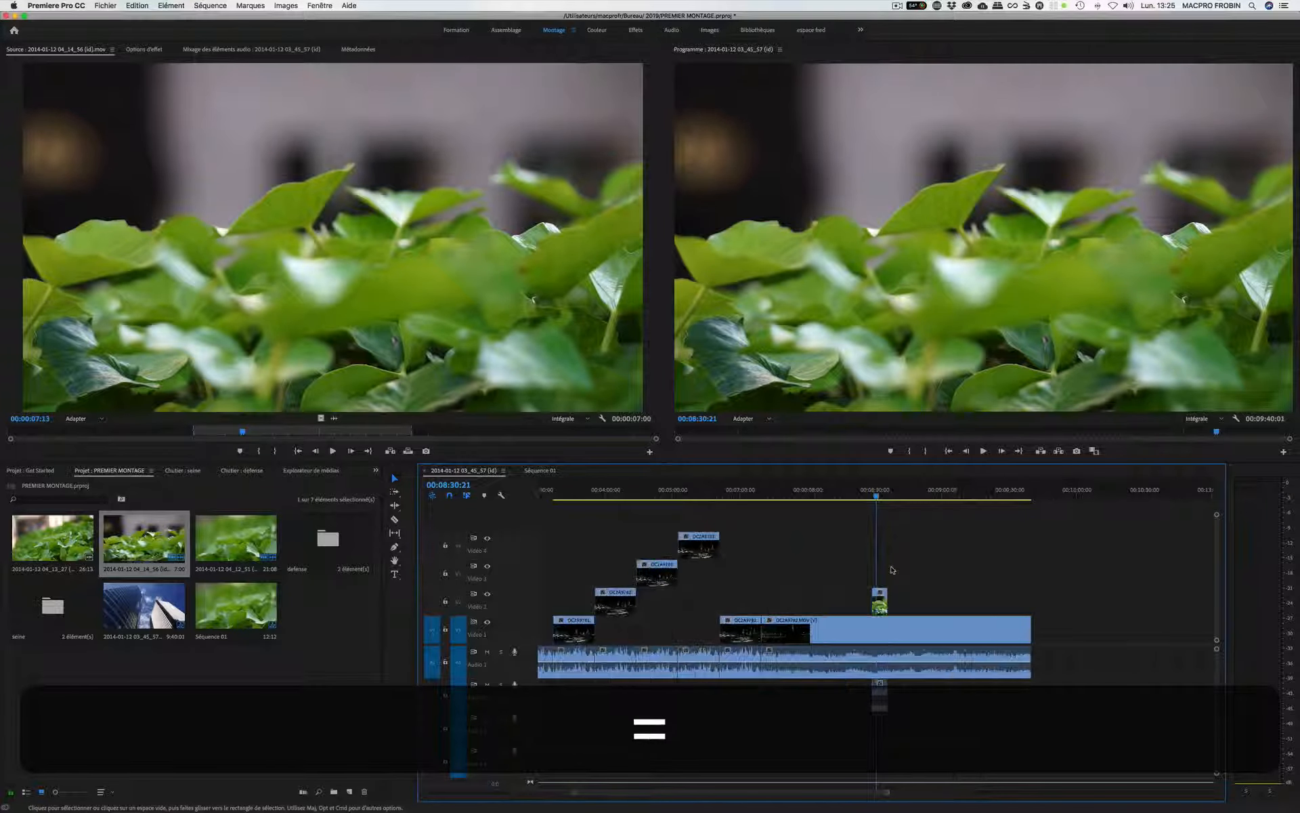
pyautogui.press('=')
pyautogui.press('=')
pyautogui.press('=')
pyautogui.press('-')
pyautogui.press('-')
pyautogui.press('-')
pyautogui.moveTo(888, 795); pyautogui.dragTo(834, 791)
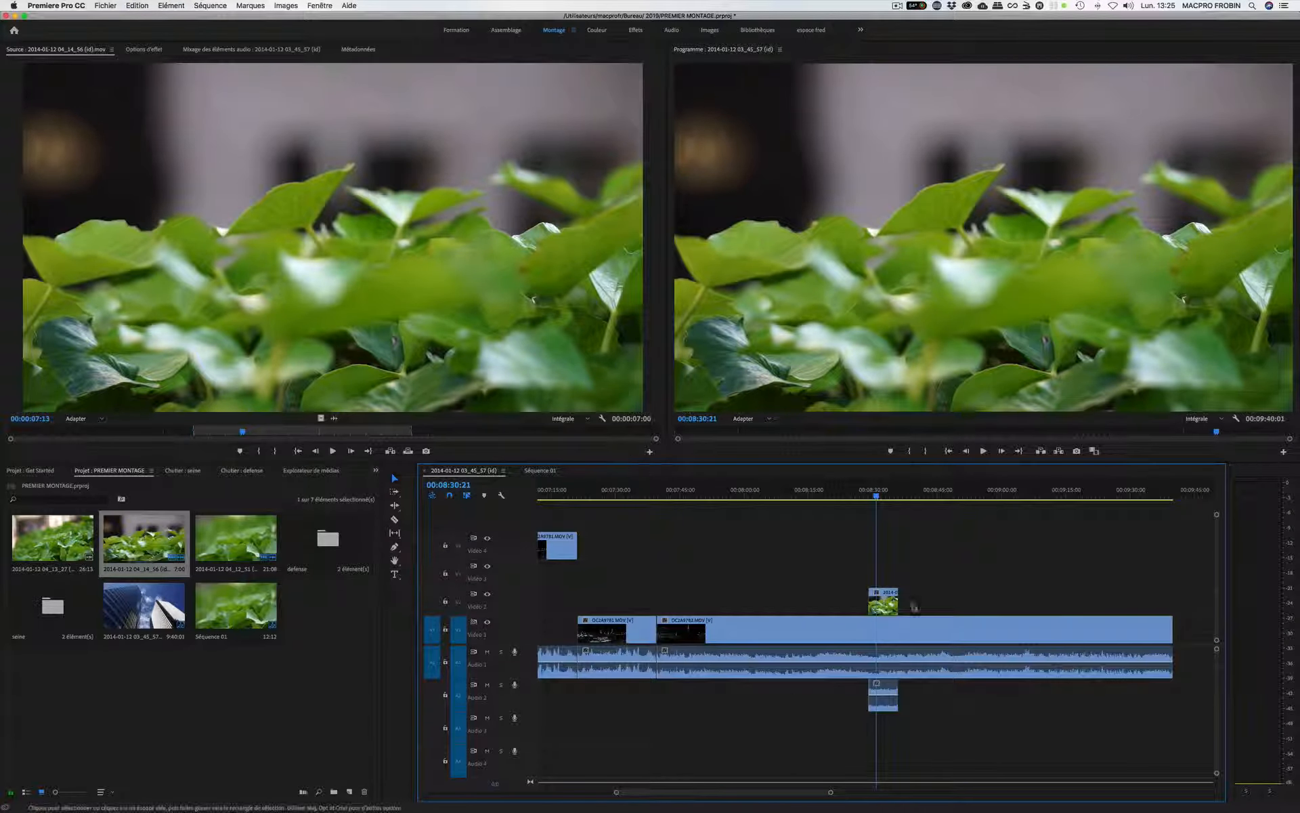
# Step: Move the playhead back to 00:07:05:22 over the V4 clip and fit the whole sequence in the timeline
pyautogui.moveTo(876, 498); pyautogui.dragTo(668, 536)
pyautogui.moveTo(691, 796); pyautogui.dragTo(618, 806)
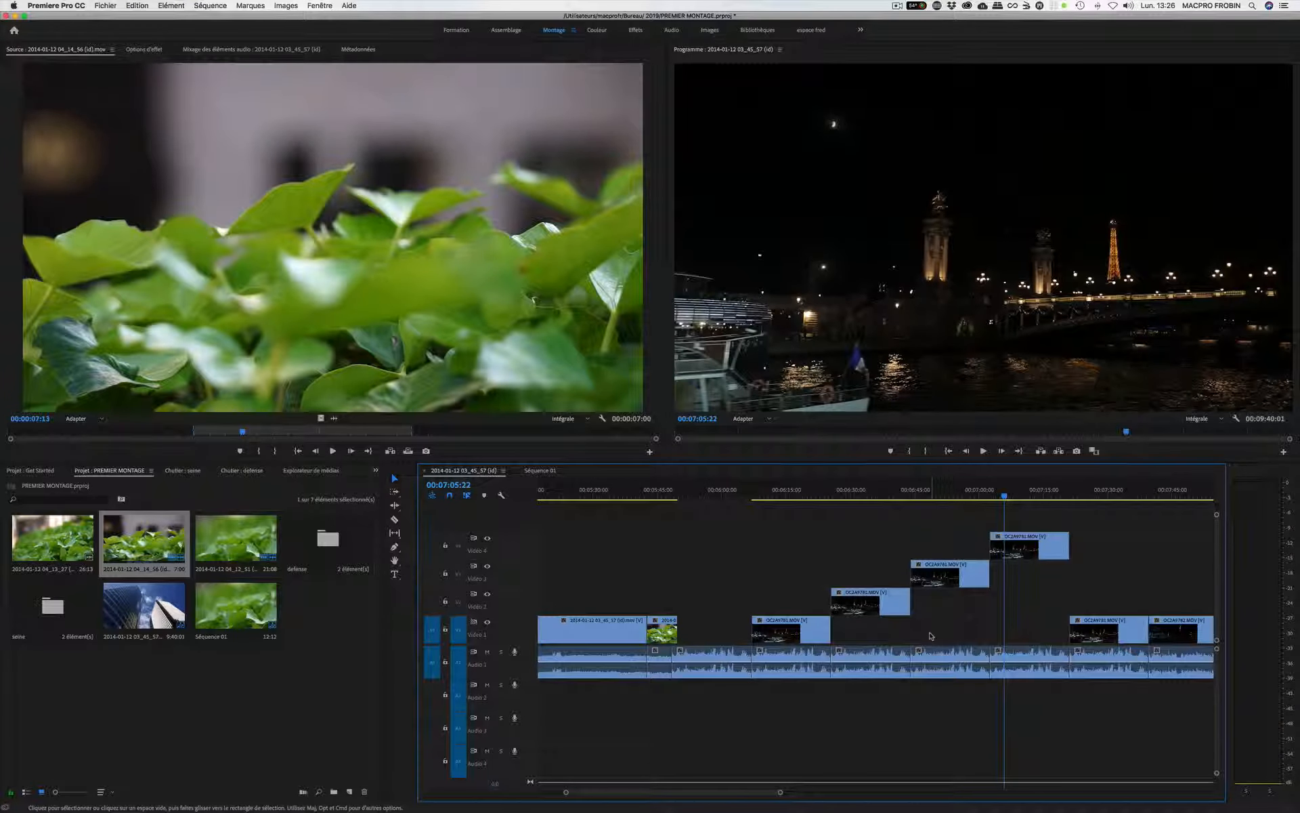
pyautogui.press('\\')
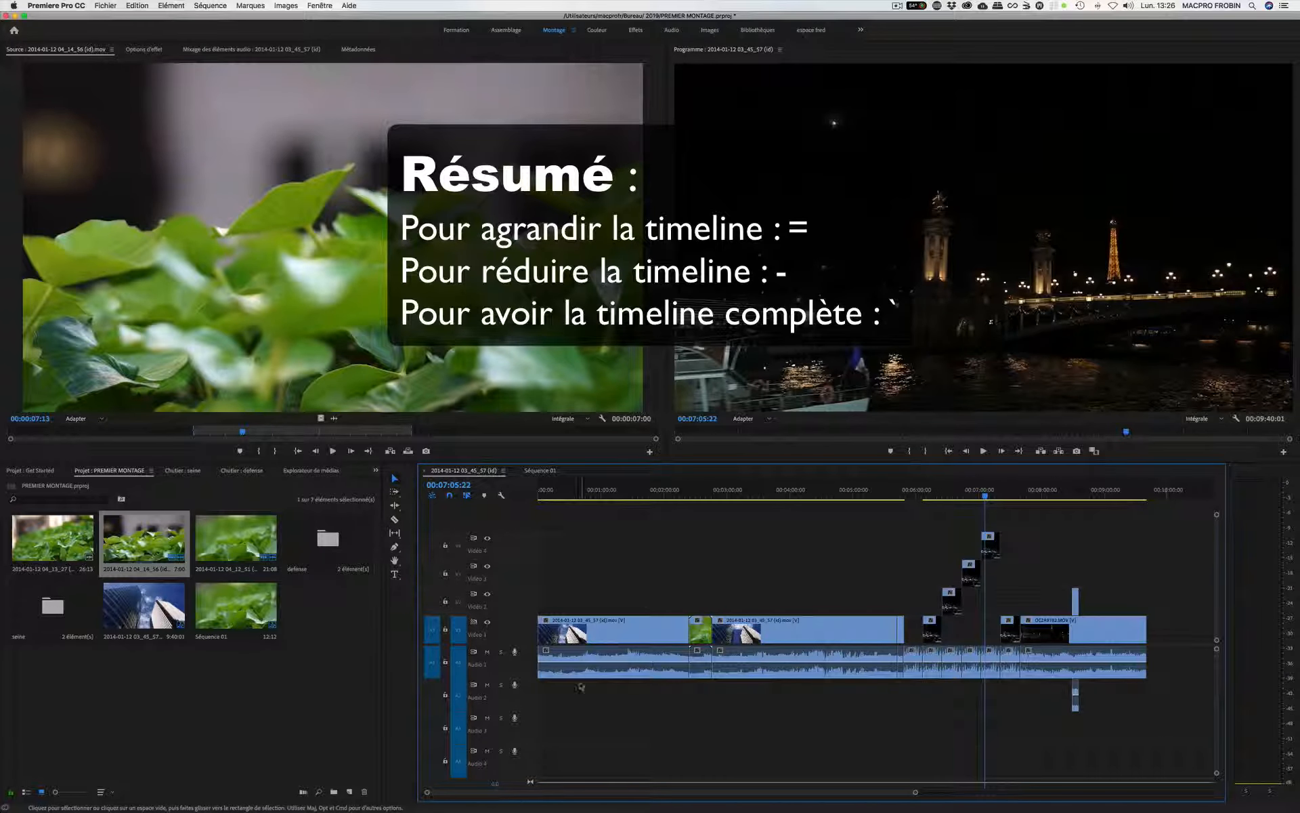
# Step: Examine the V3 and V4 clips around 00:07:05:22 up close and return to the full sequence overview
pyautogui.moveTo(918, 797); pyautogui.dragTo(838, 801)
pyautogui.press('=')
pyautogui.press('=')
pyautogui.press('=')
pyautogui.press('=')
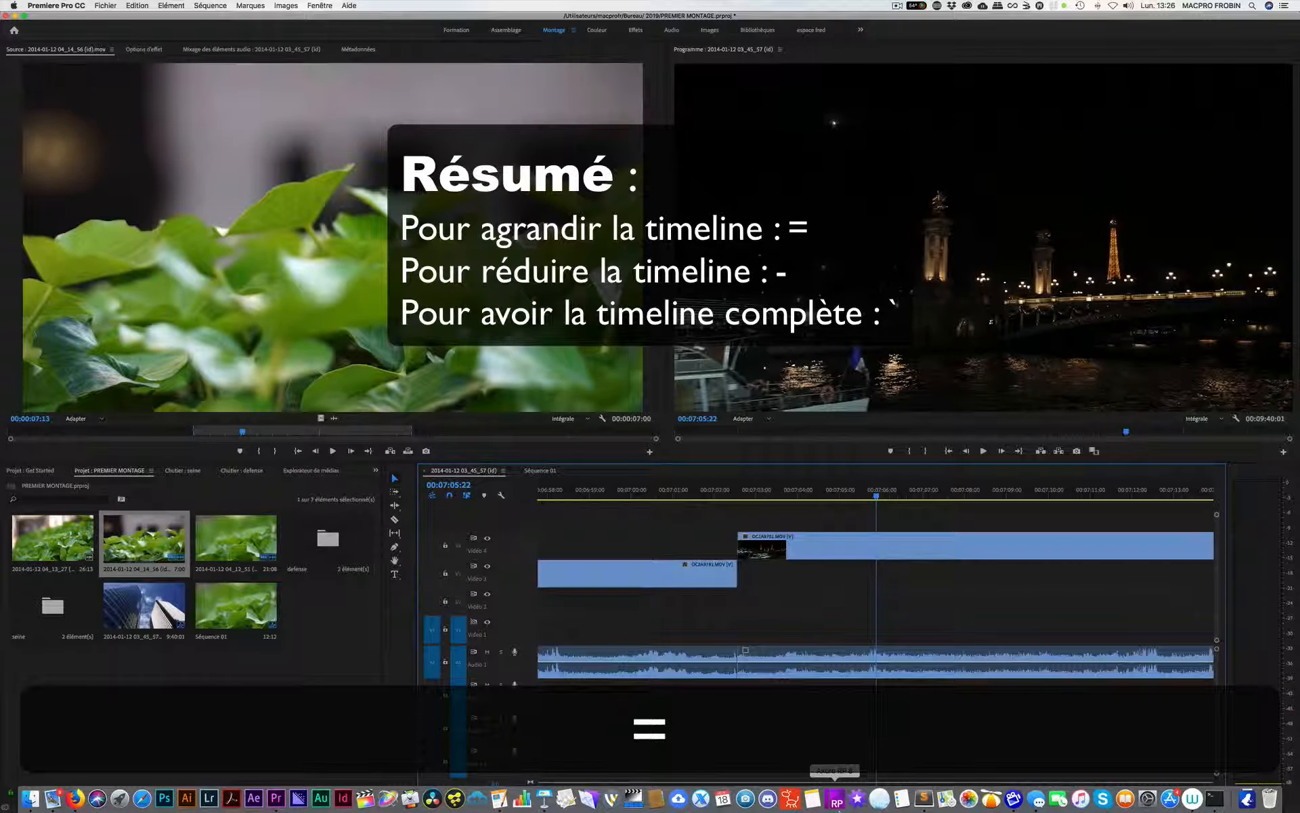
pyautogui.press('-')
pyautogui.press('-')
pyautogui.press('-')
pyautogui.press('-')
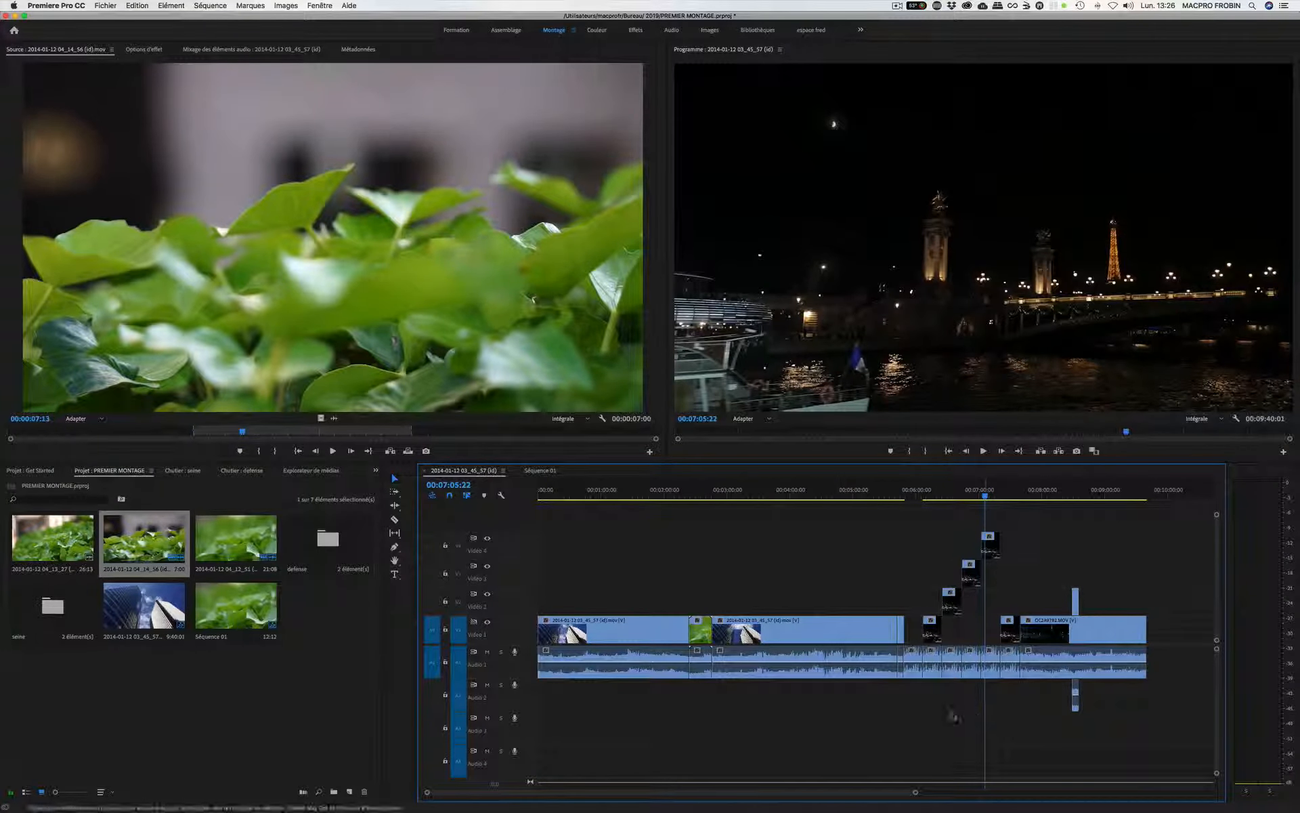
# Step: Maximize the timeline panel to fill the window and restore the normal layout, twice in a row
pyautogui.press('ugrave')
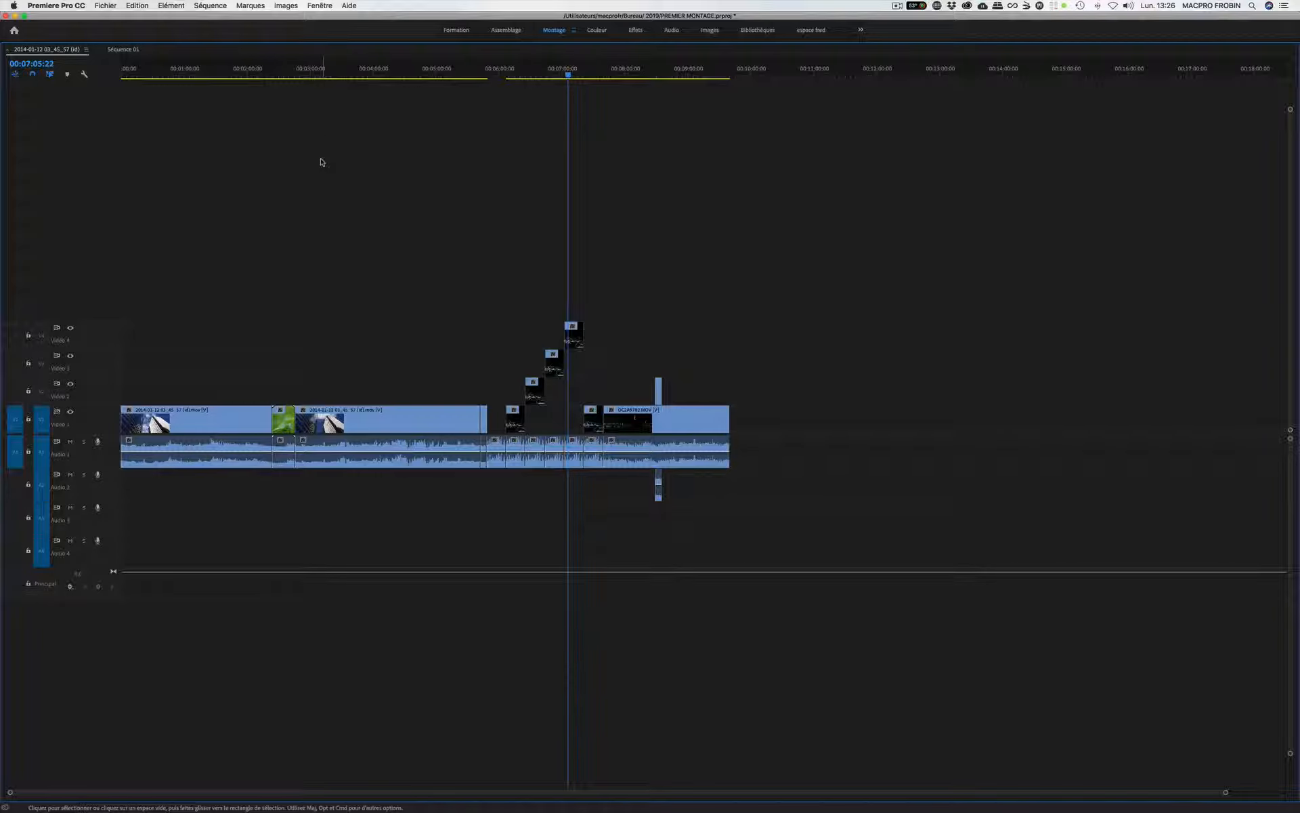
pyautogui.press('ugrave')
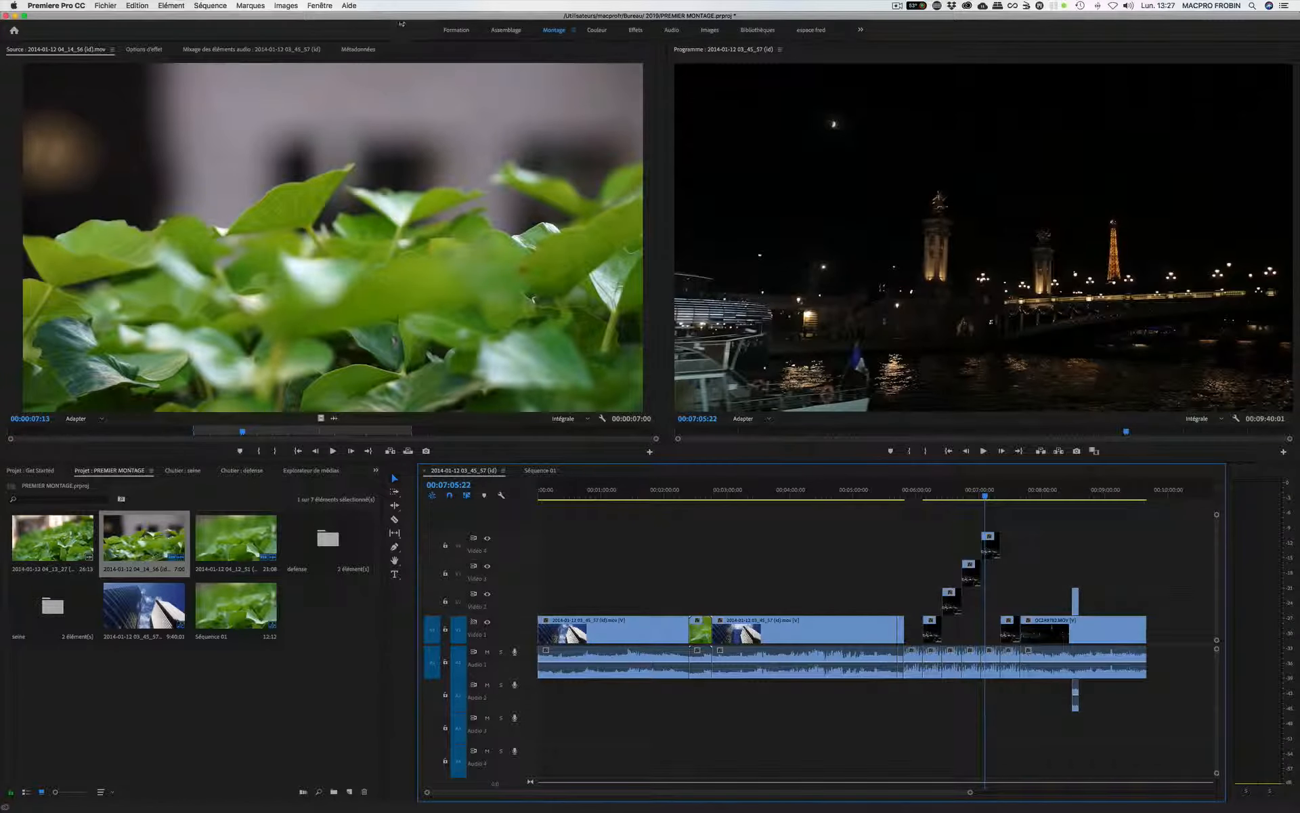
pyautogui.click(320, 6)
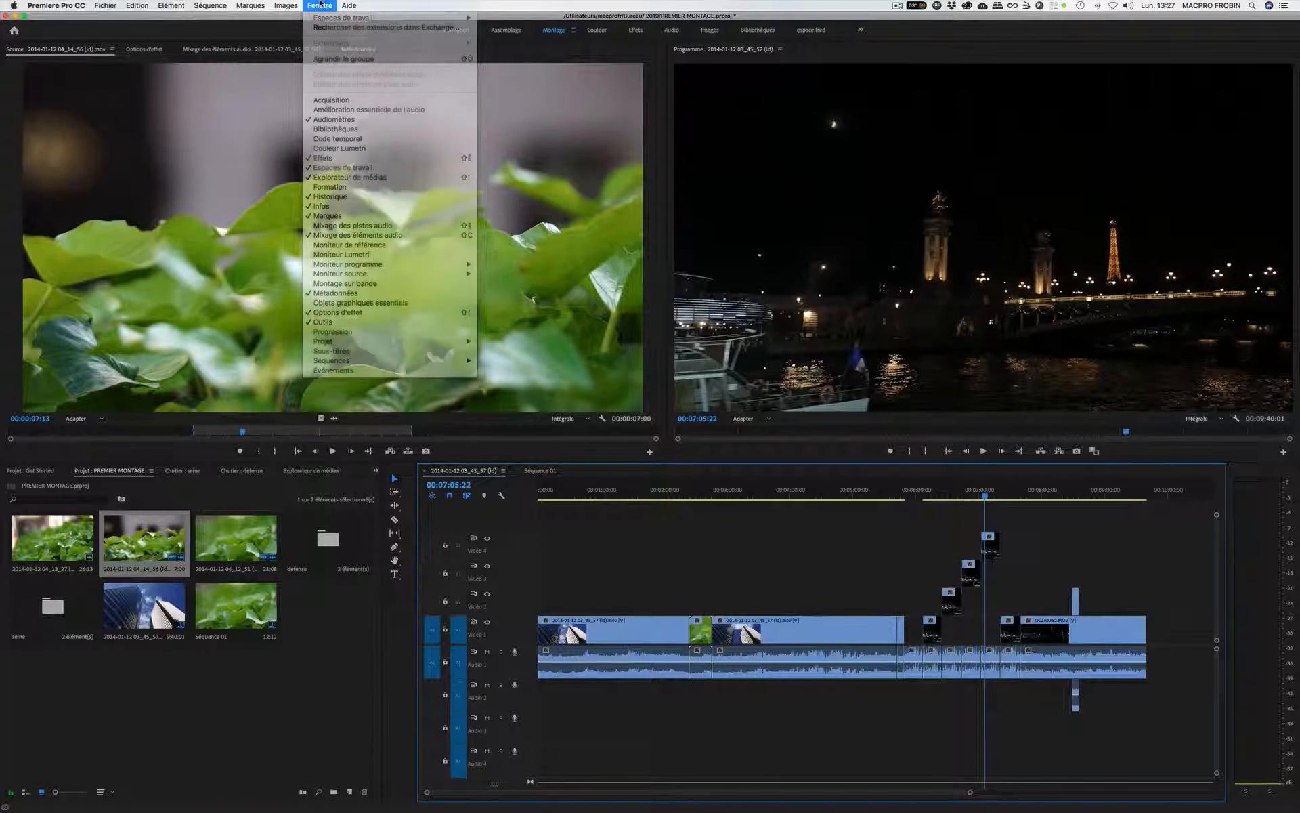
pyautogui.click(319, 5)
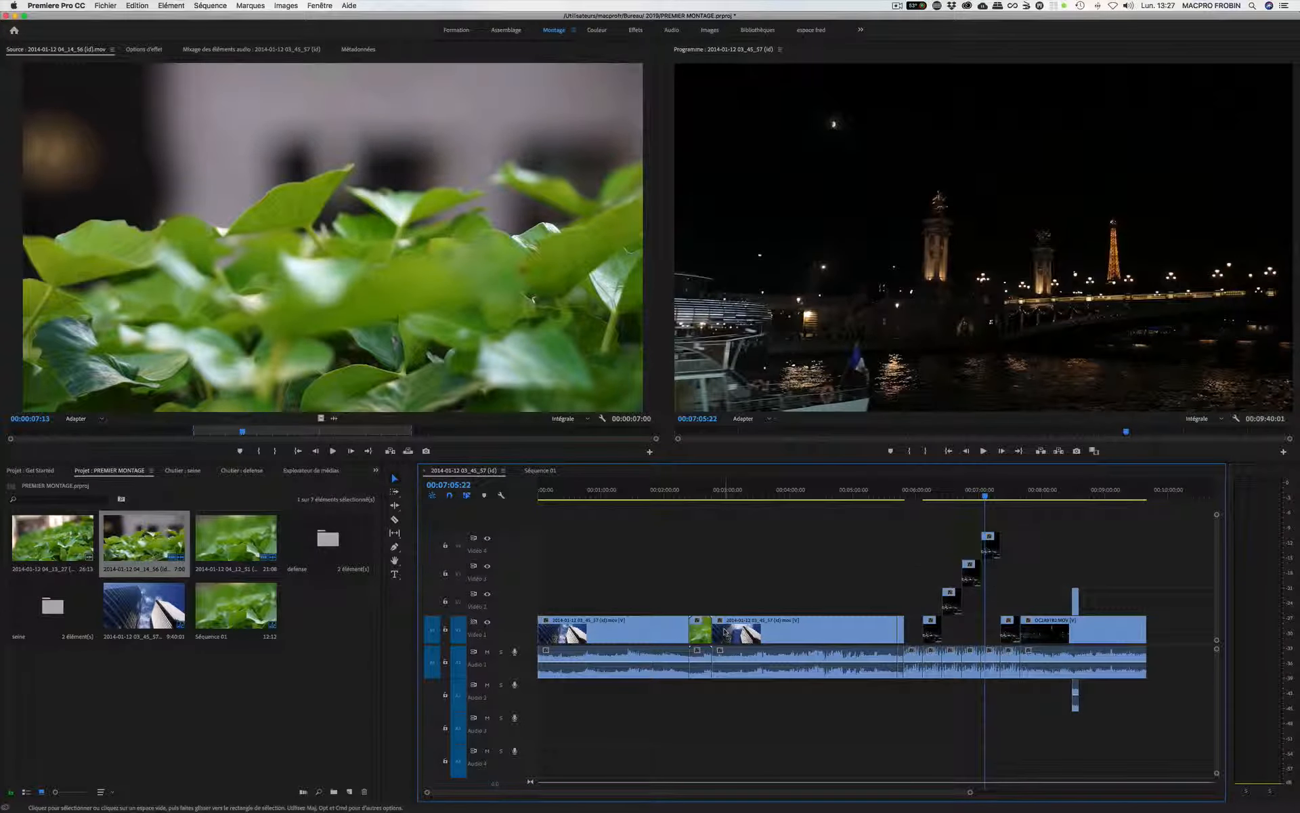
pyautogui.press('ugrave')
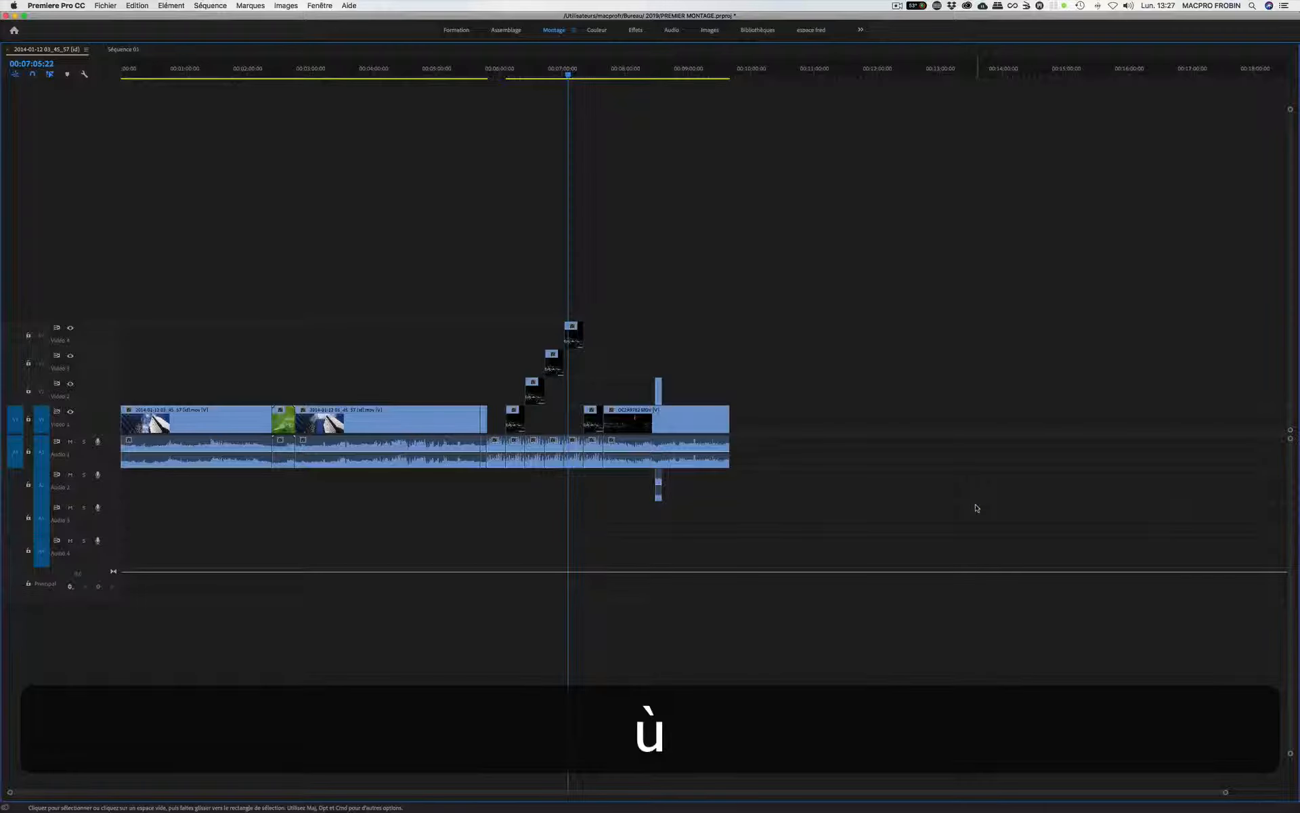
pyautogui.press('ugrave')
# Step: Move the playhead to the leaf clip on V2 at 00:08:32:20 and toggle V2's track output off and on, leaving it visible
pyautogui.moveTo(981, 499); pyautogui.dragTo(1076, 505)
pyautogui.click(487, 594)
pyautogui.click(486, 594)
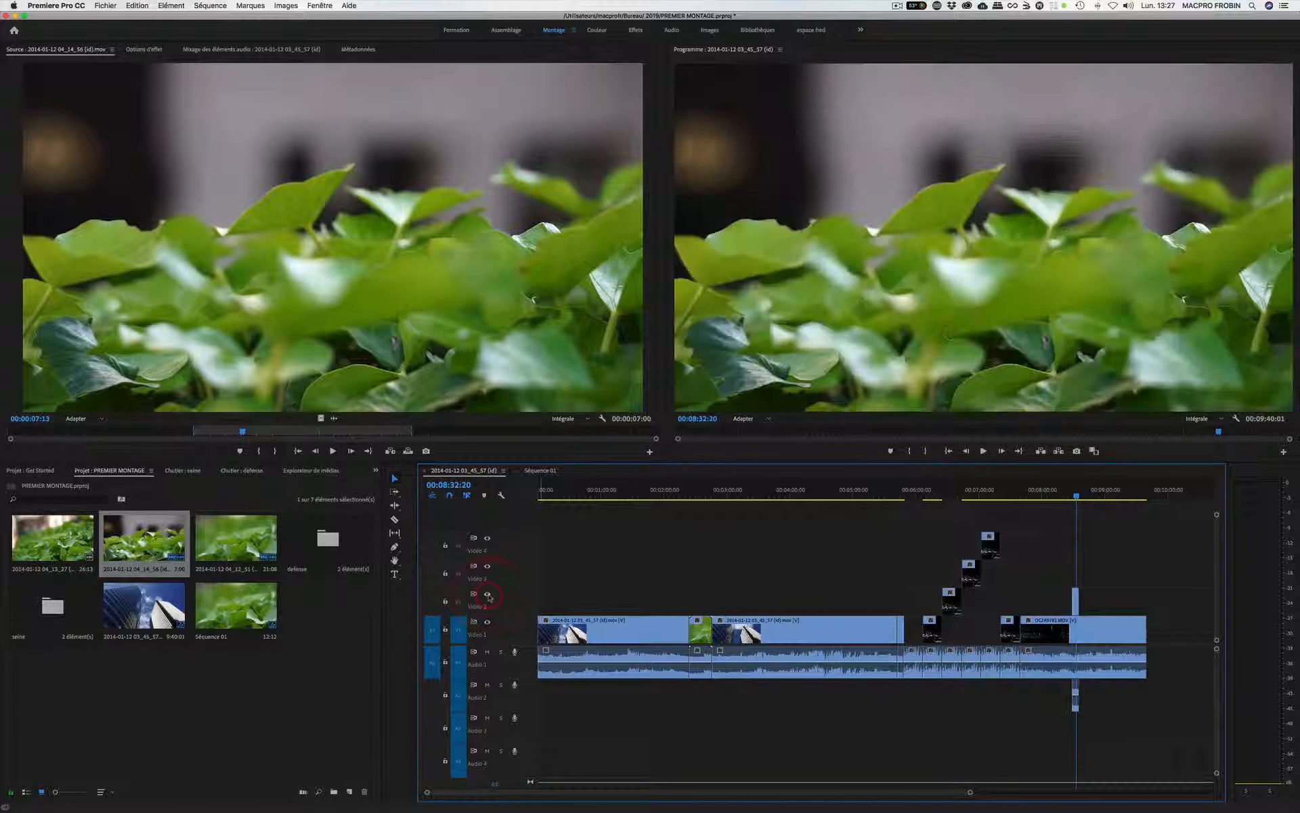
pyautogui.click(487, 594)
pyautogui.click(487, 593)
# Step: Append the leaf clip from the source monitor to V1 after the last clip and shift it slightly later to leave a small gap
pyautogui.moveTo(331, 237); pyautogui.dragTo(1148, 630)
pyautogui.moveTo(1127, 503)
pyautogui.mouseDown()
pyautogui.moveTo(1155, 503)
pyautogui.moveTo(1137, 506)
pyautogui.mouseUp()
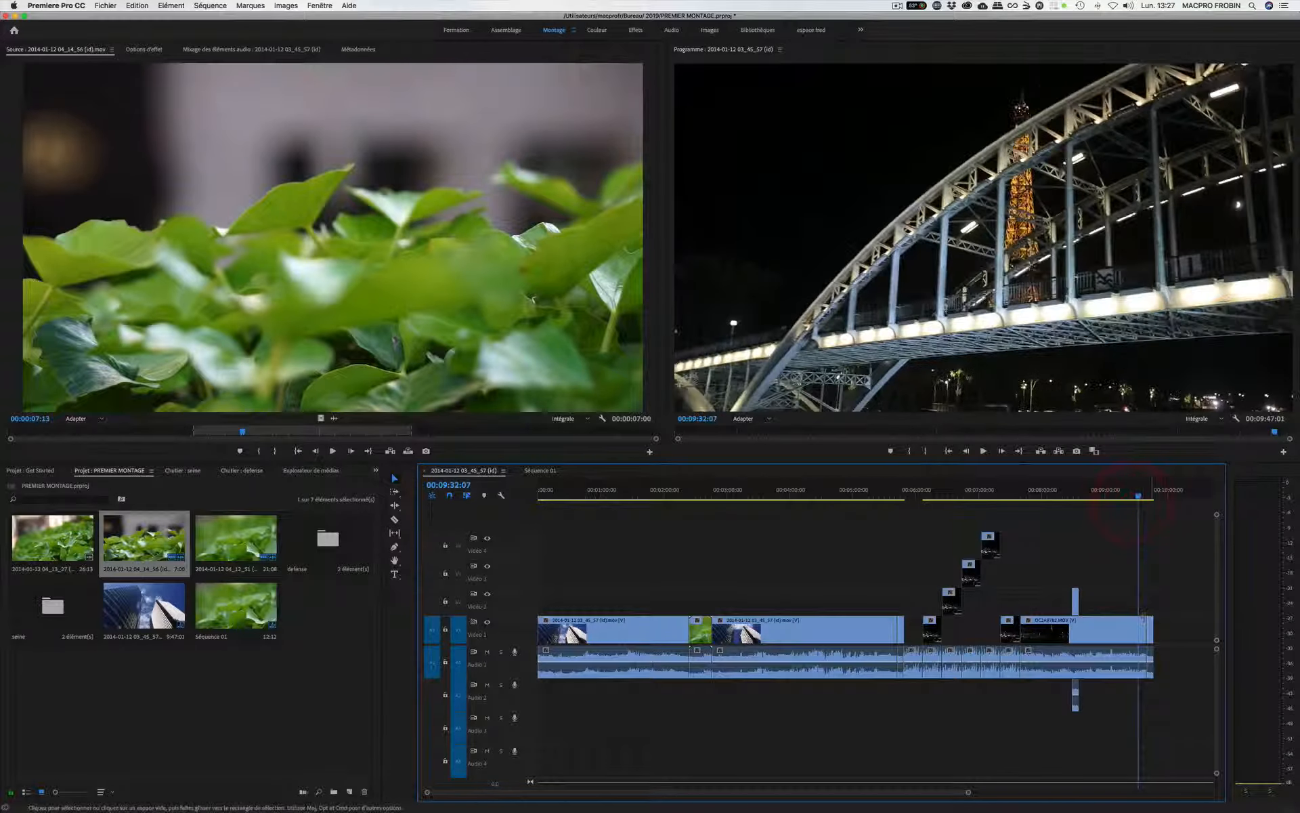
pyautogui.press('=')
pyautogui.press('=')
pyautogui.press('=')
pyautogui.press('=')
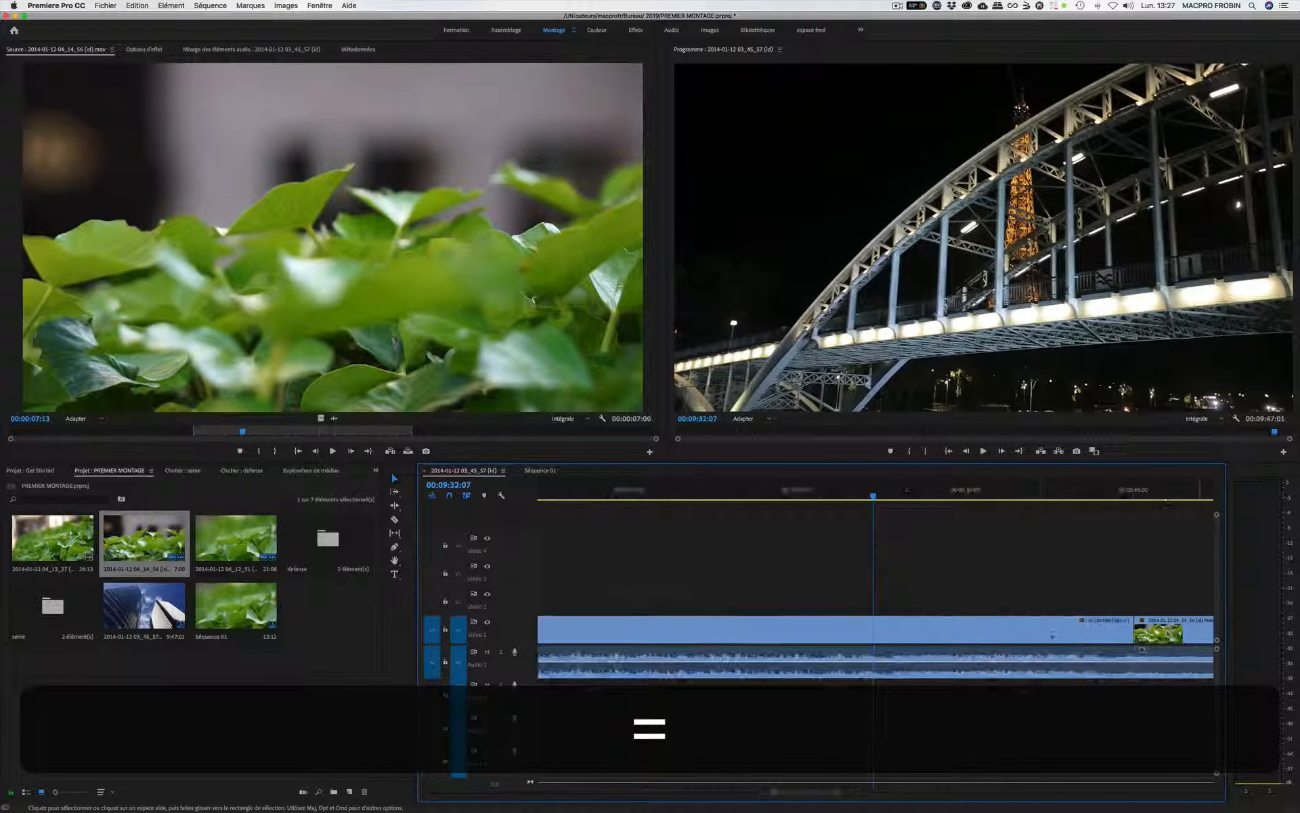
pyautogui.moveTo(1156, 624); pyautogui.dragTo(1163, 625)
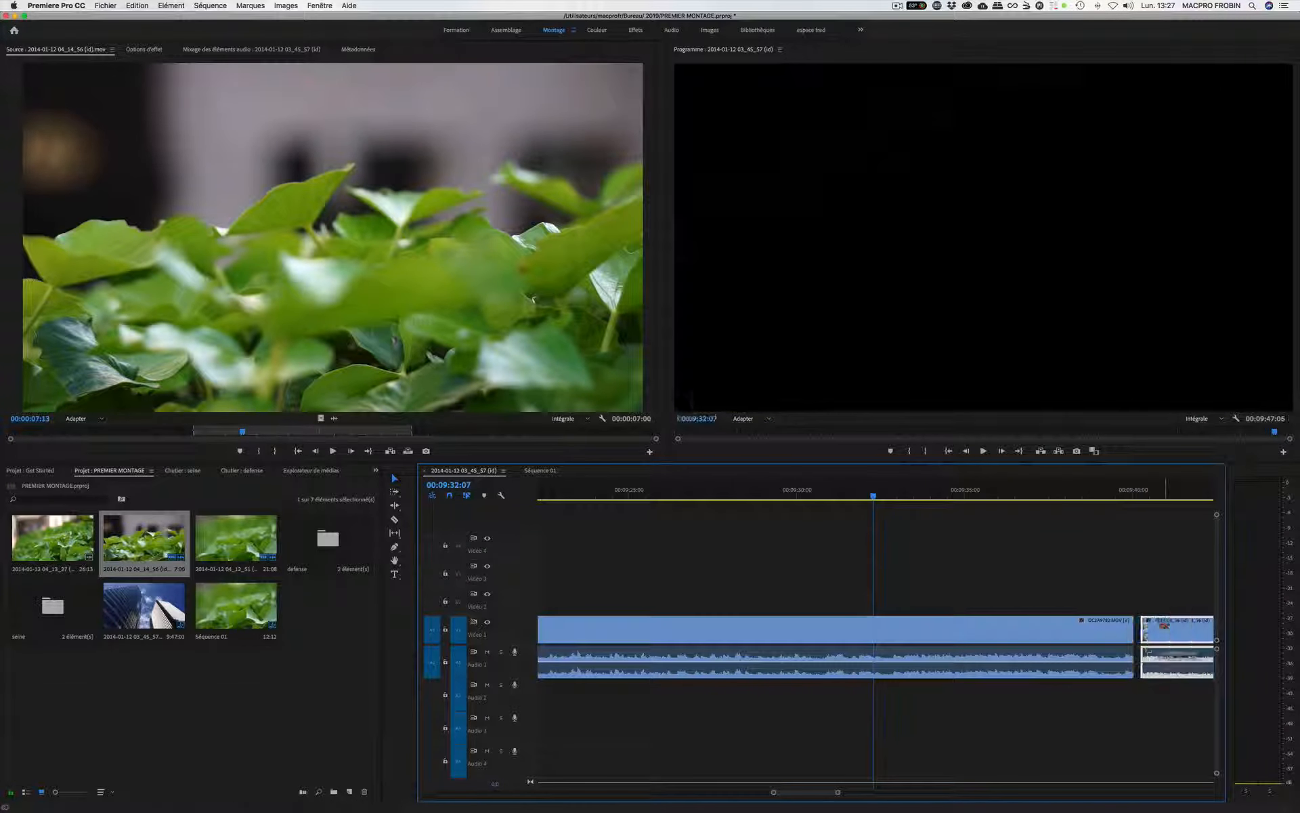
# Step: Play the sequence across the gap before the final leaf clip around 00:09:40:00 several times
pyautogui.click(1122, 496)
pyautogui.press('space')
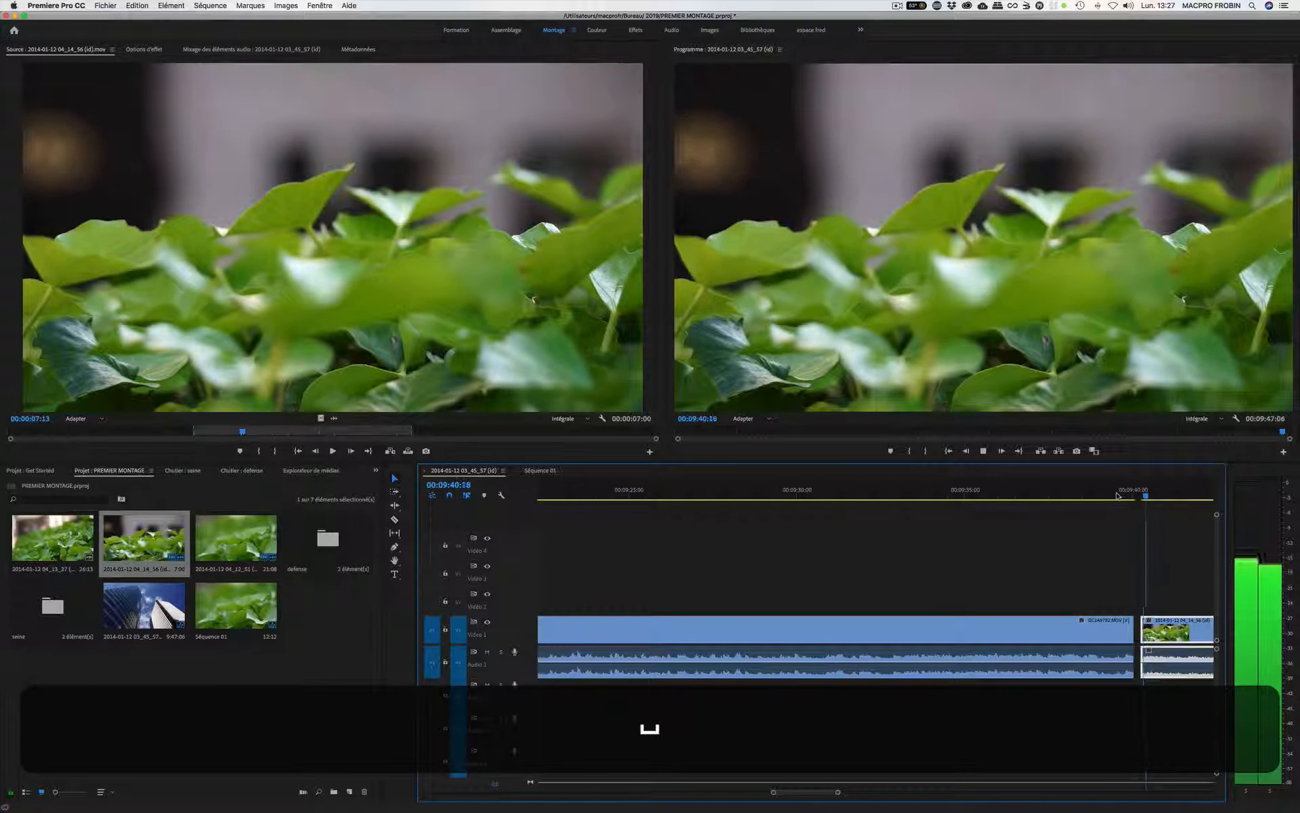
pyautogui.click(1117, 495)
pyautogui.press('space')
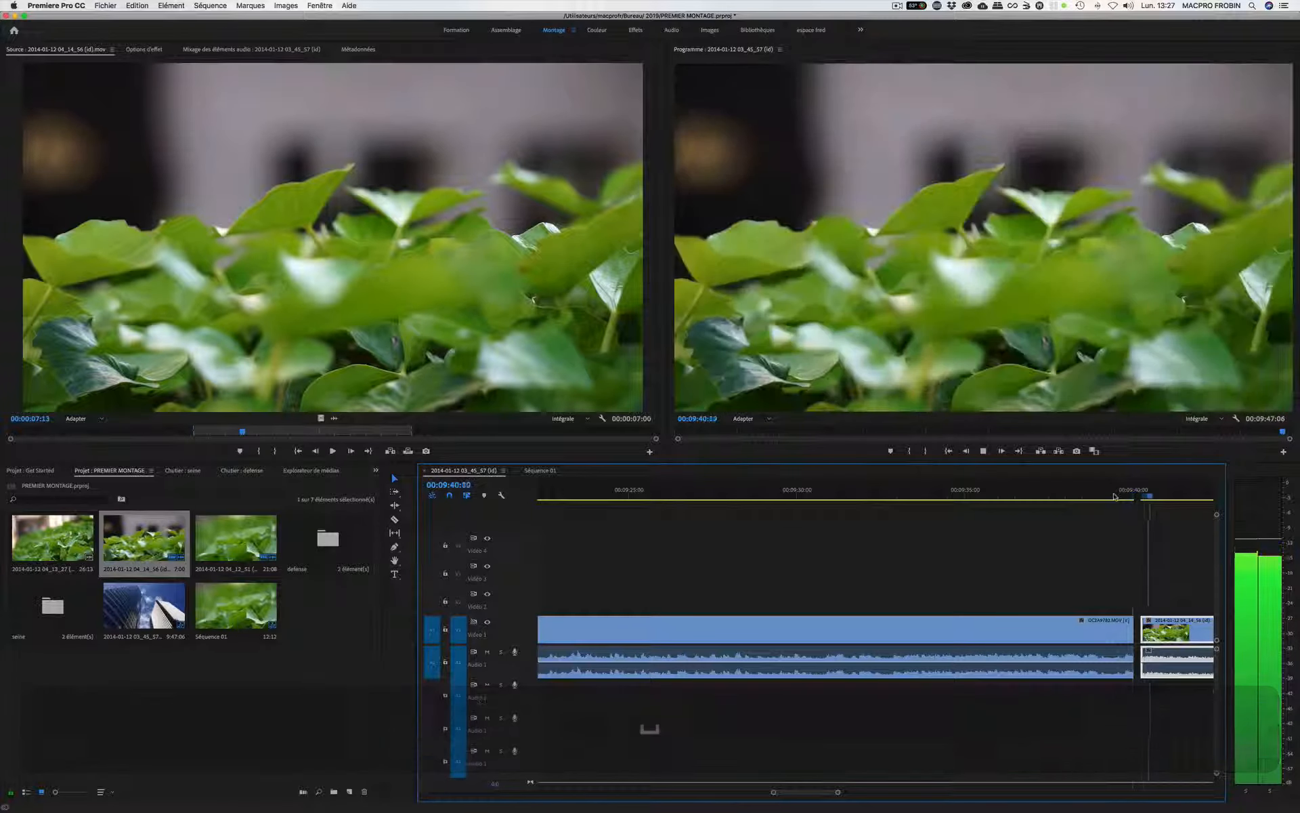
pyautogui.press('space')
pyautogui.moveTo(1180, 635); pyautogui.dragTo(1185, 642)
pyautogui.click(1119, 496)
pyautogui.press('space')
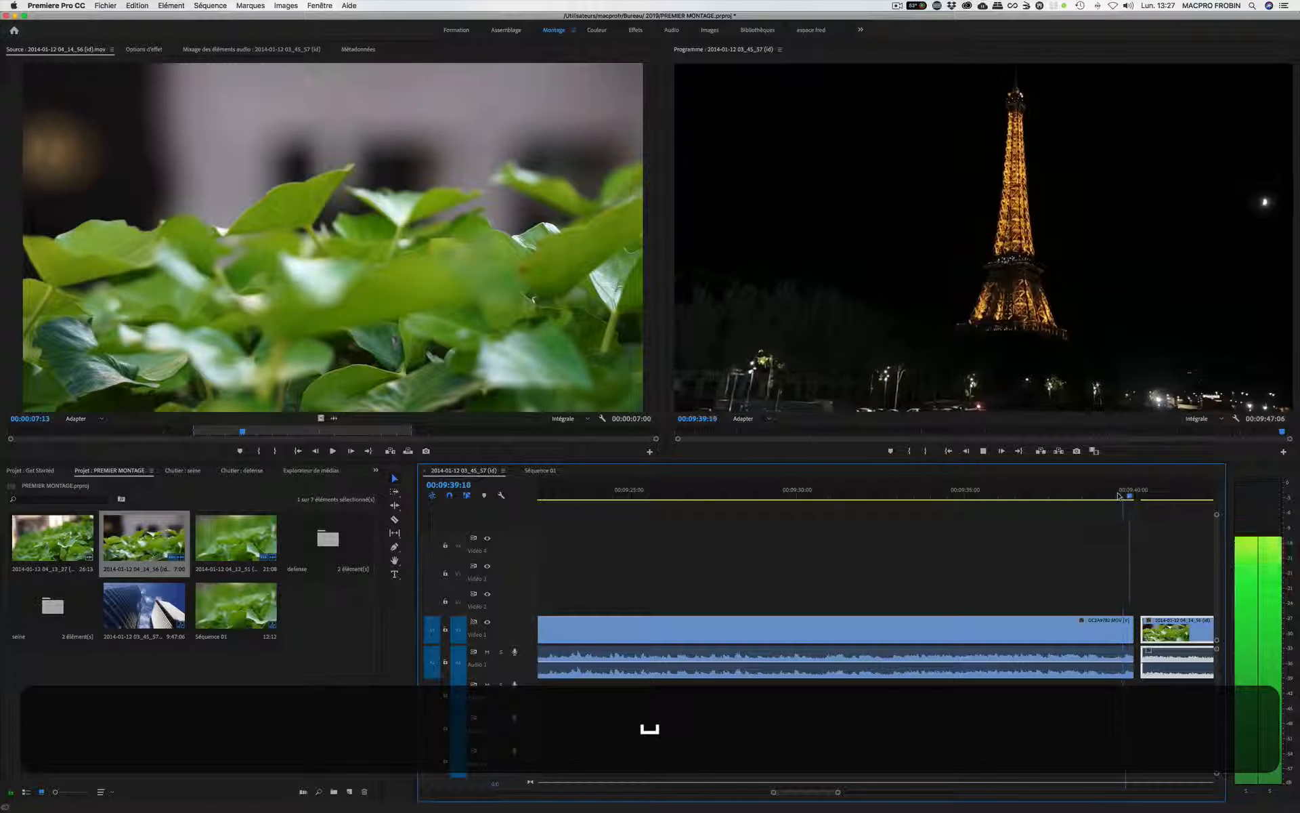
pyautogui.press('space')
# Step: Turn snapping off and move V1's final leaf clip freely, leaving it about 3 seconds after the previous clip's end
pyautogui.press('\\')
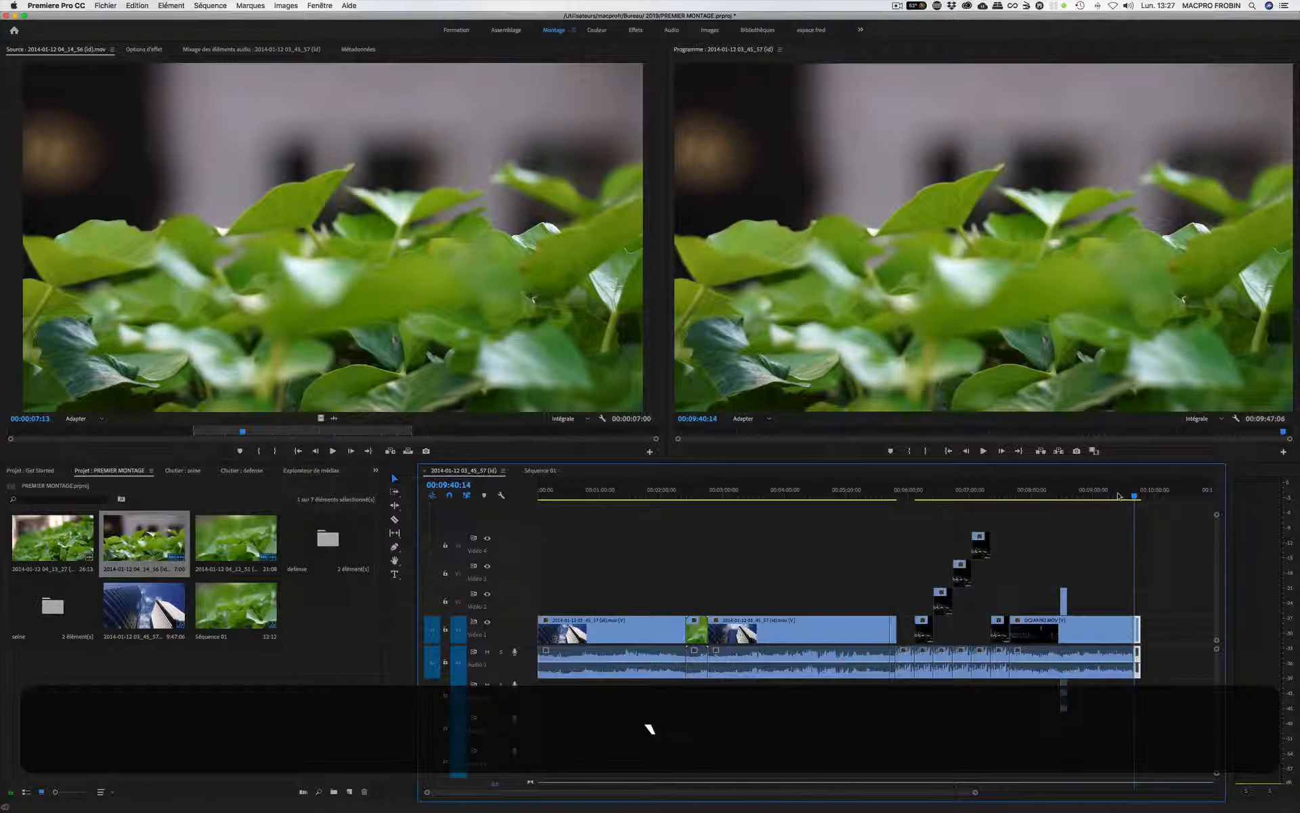
pyautogui.click(1117, 596)
pyautogui.click(1087, 496)
pyautogui.press('s')
pyautogui.moveTo(1136, 636); pyautogui.dragTo(1132, 635)
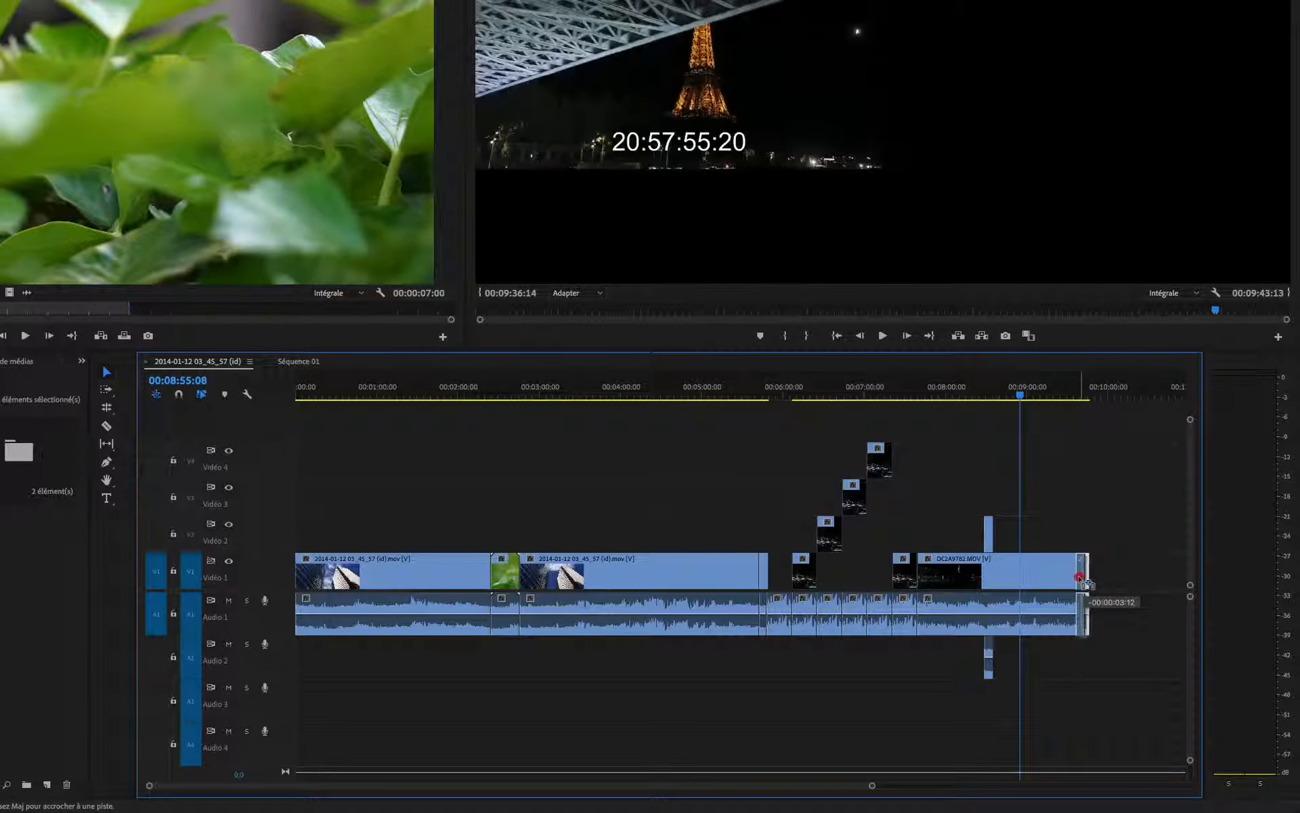
pyautogui.moveTo(1082, 581); pyautogui.dragTo(1093, 583)
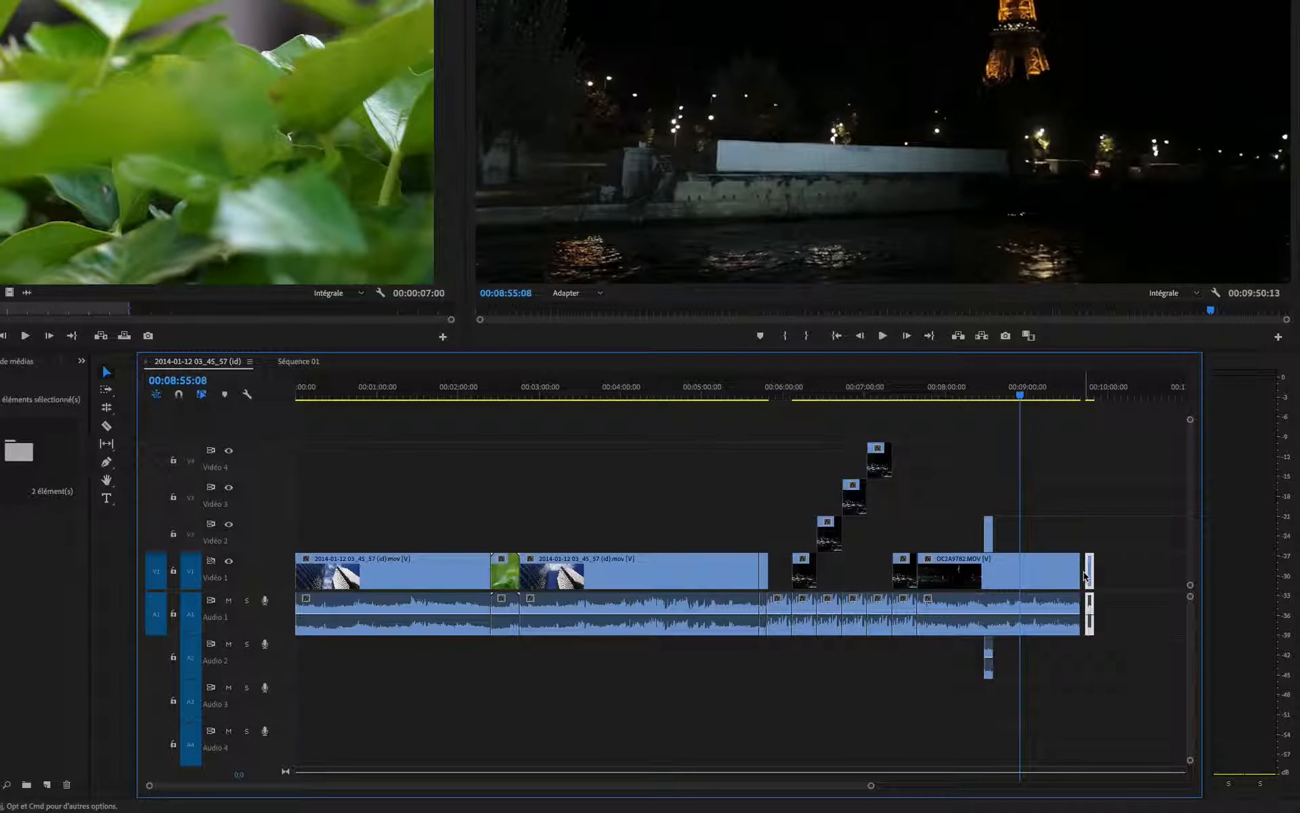
# Step: Turn snapping back on, set the playhead to 00:09:56:01 and place the final leaf clip's start on V1 there
pyautogui.press('=')
pyautogui.press('=')
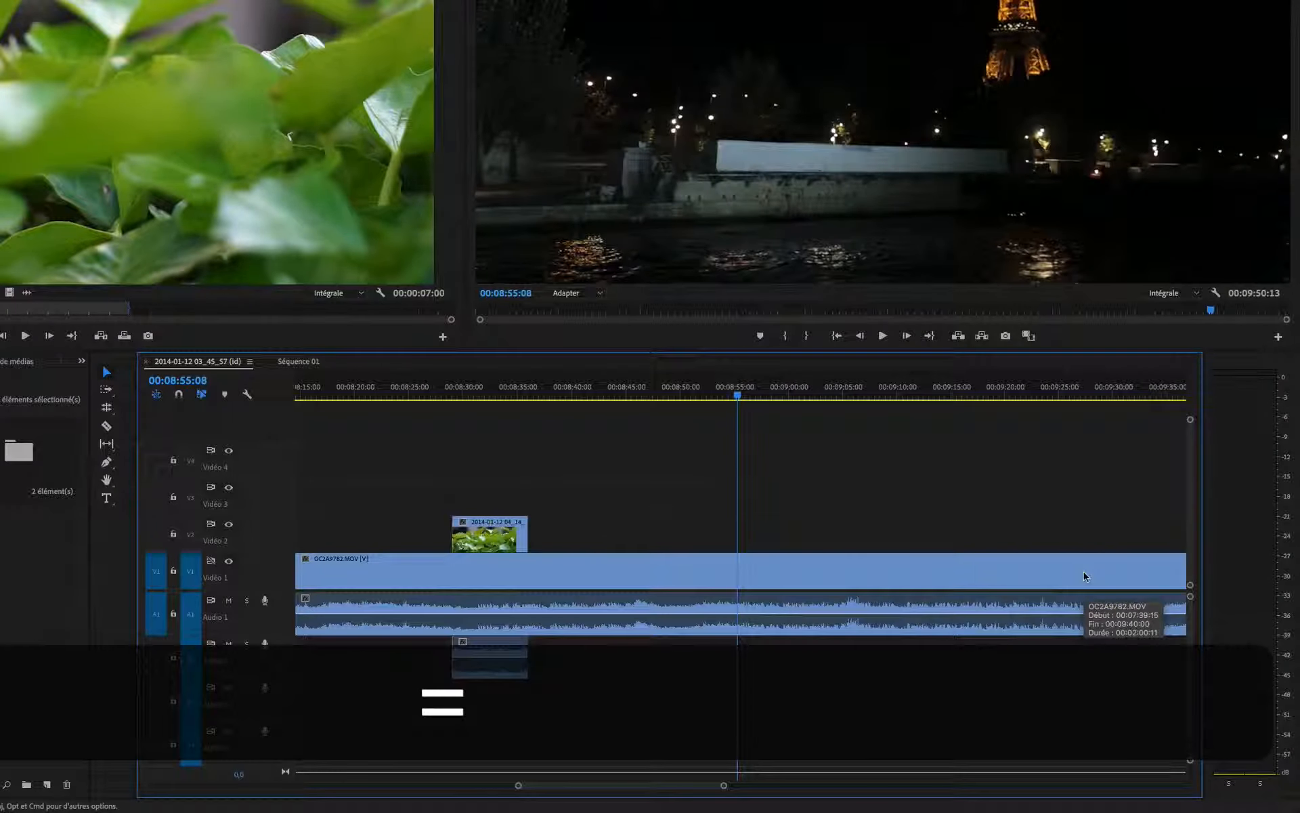
pyautogui.press('End')
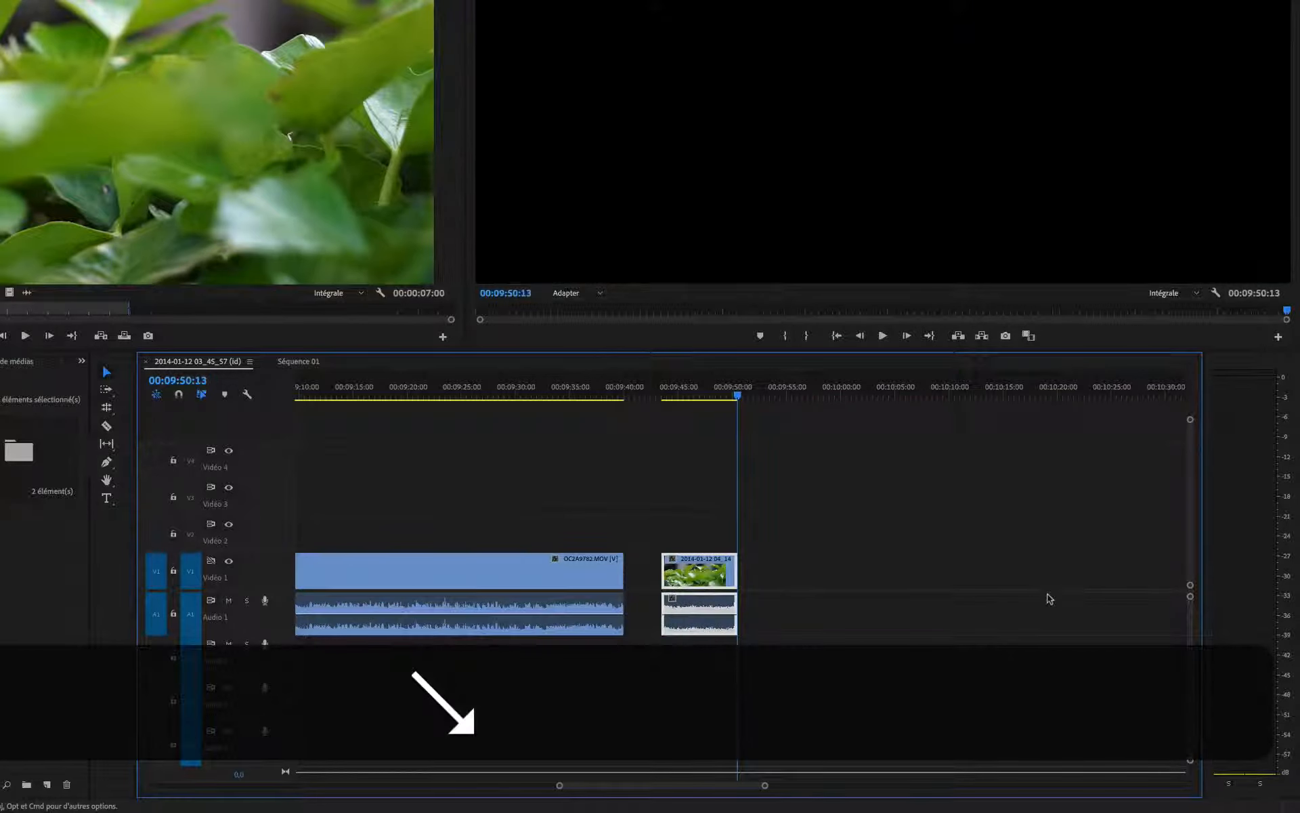
pyautogui.press('Up')
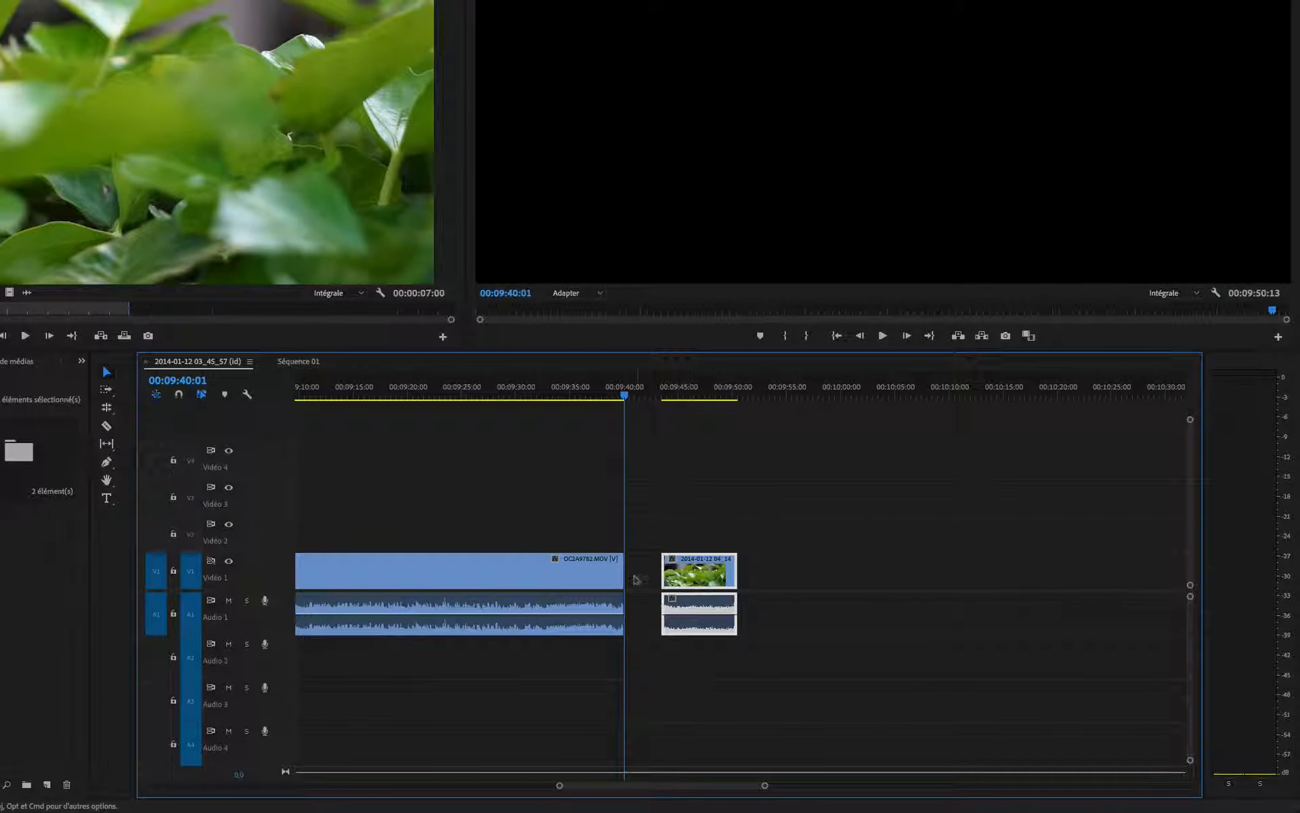
pyautogui.click(178, 395)
pyautogui.moveTo(691, 569); pyautogui.dragTo(852, 575)
pyautogui.click(798, 391)
pyautogui.click(722, 405)
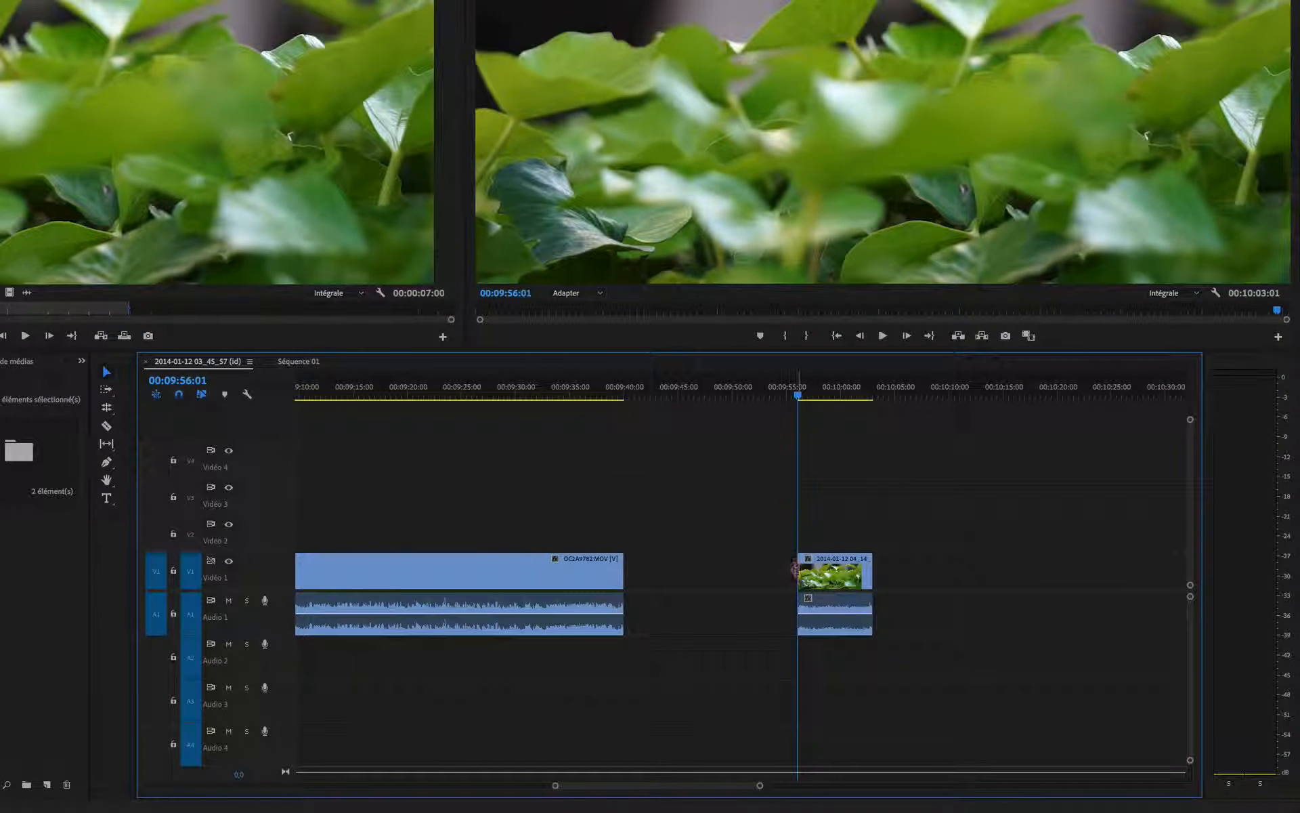
# Step: Snap the final leaf clip on V1 back against the end of OC2A9762.MOV
pyautogui.moveTo(826, 580); pyautogui.dragTo(655, 594)
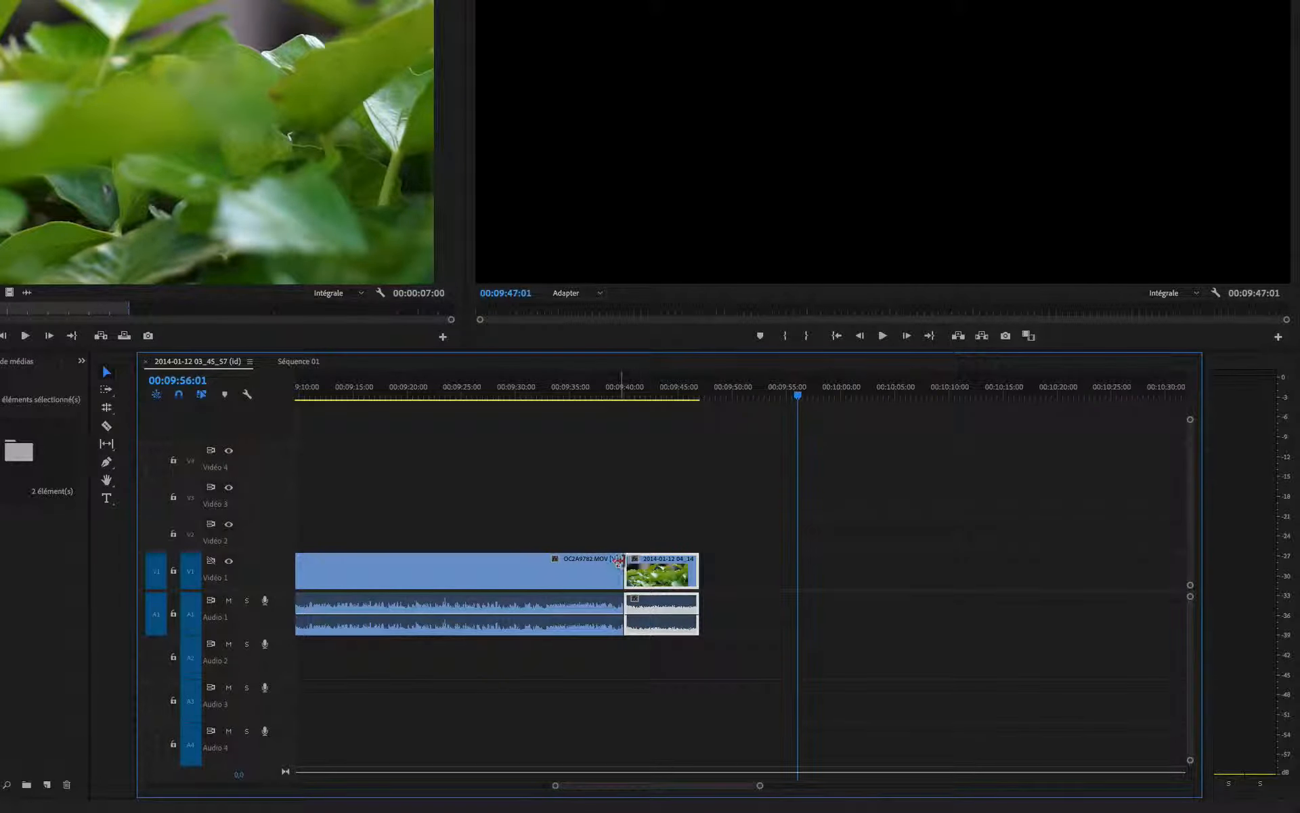
pyautogui.click(595, 565)
pyautogui.click(589, 558)
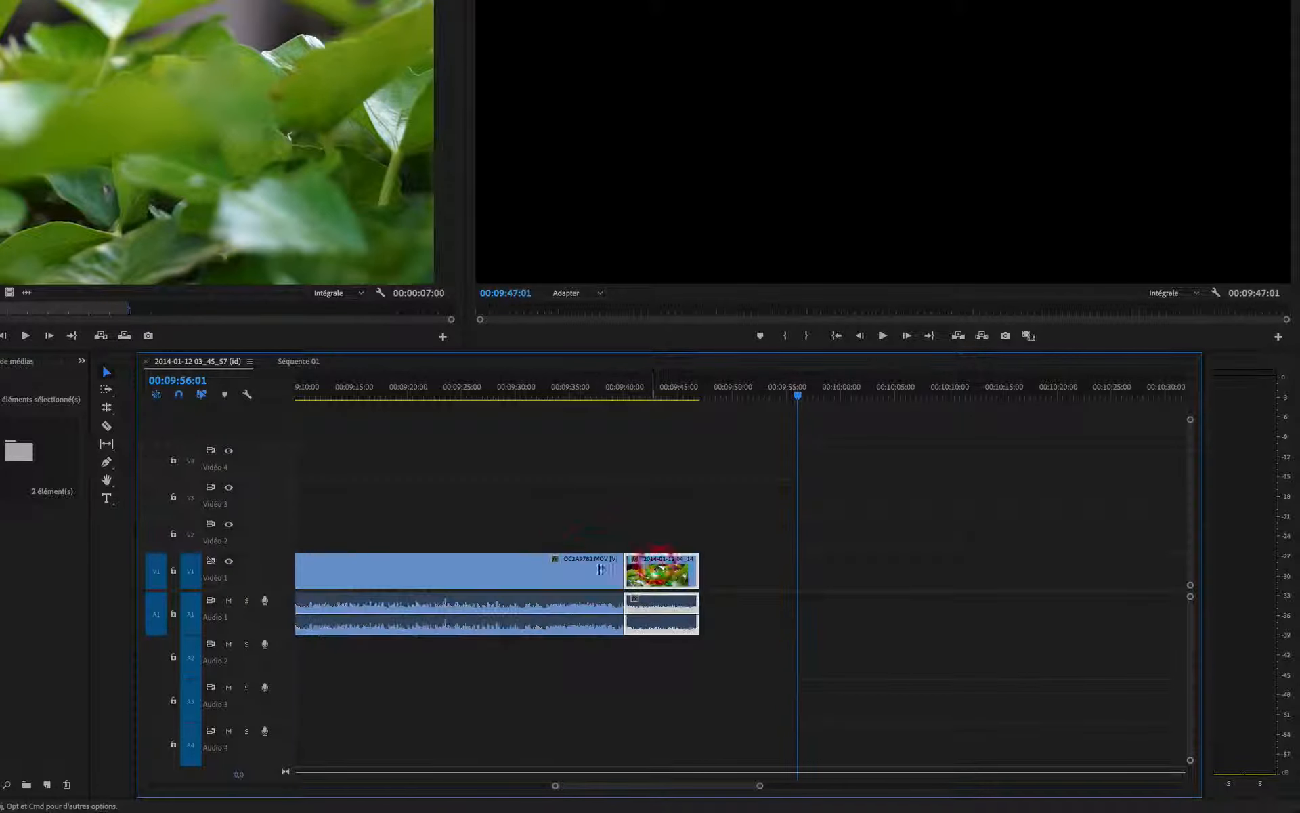
pyautogui.click(607, 569)
pyautogui.click(655, 572)
# Step: With the Track Select Forward tool, shift the final leaf clip about 7 seconds later, then OC2A9762.MOV and the leaf clip about 20 seconds later
pyautogui.press('a')
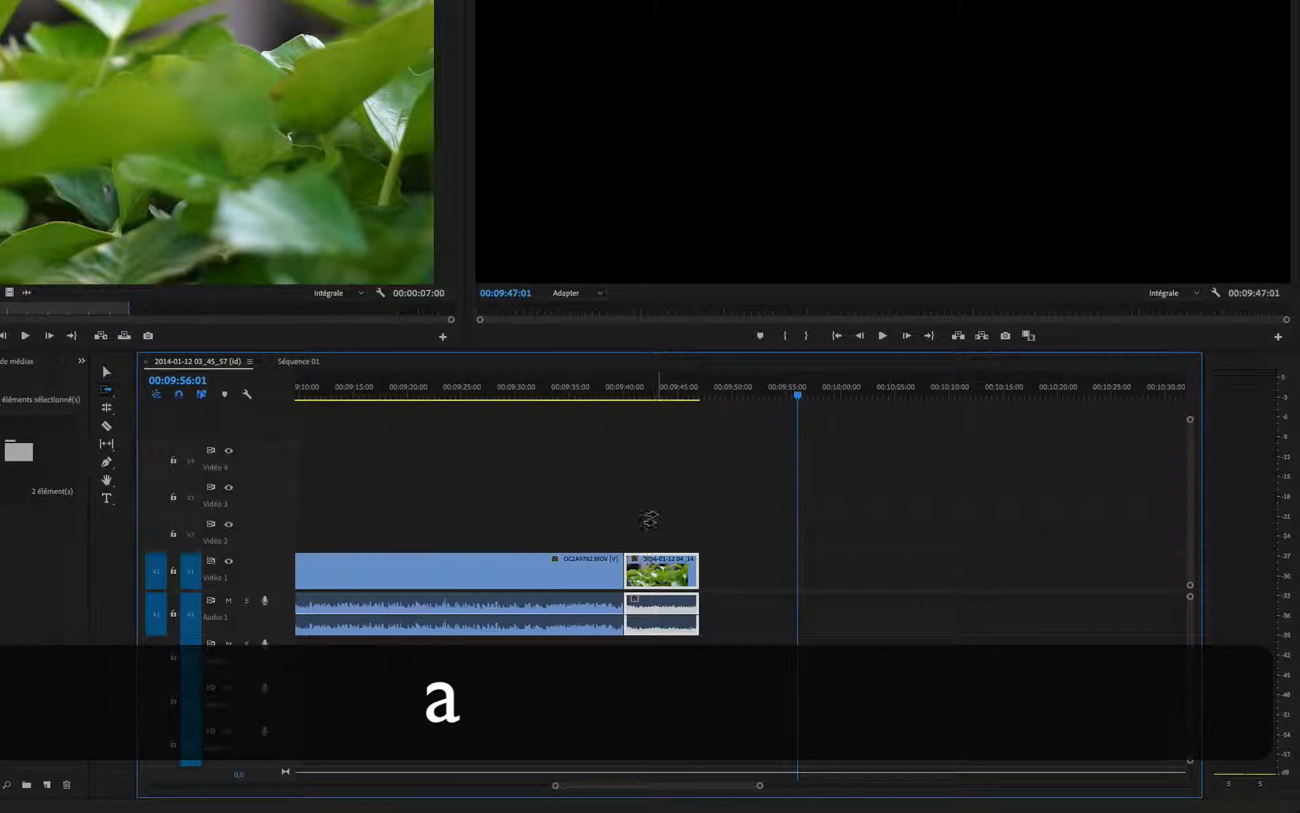
pyautogui.moveTo(667, 572); pyautogui.dragTo(748, 572)
pyautogui.click(569, 566)
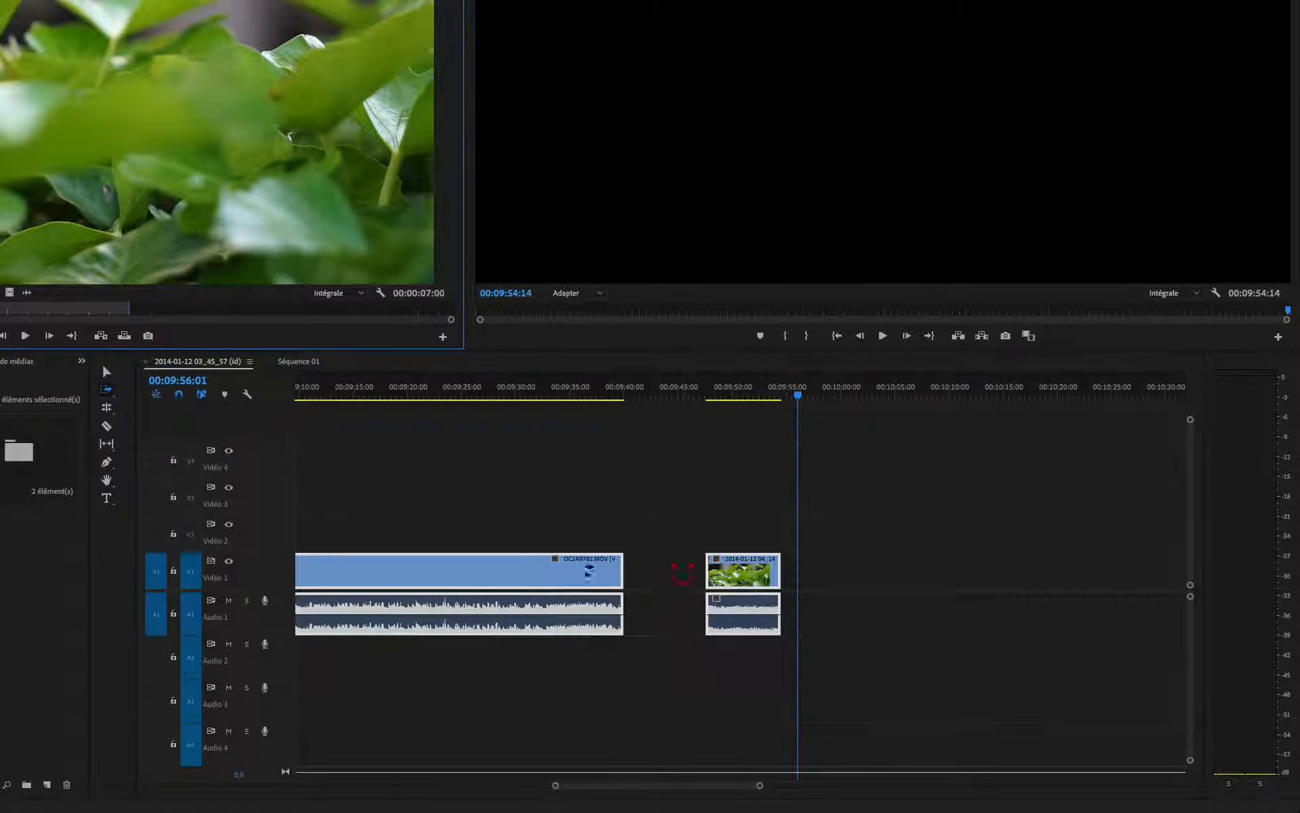
pyautogui.moveTo(589, 572); pyautogui.dragTo(748, 560)
# Step: With Track Select Forward, move the second building clip and everything after it on all tracks about 1 minute 52 seconds later
pyautogui.press('\\')
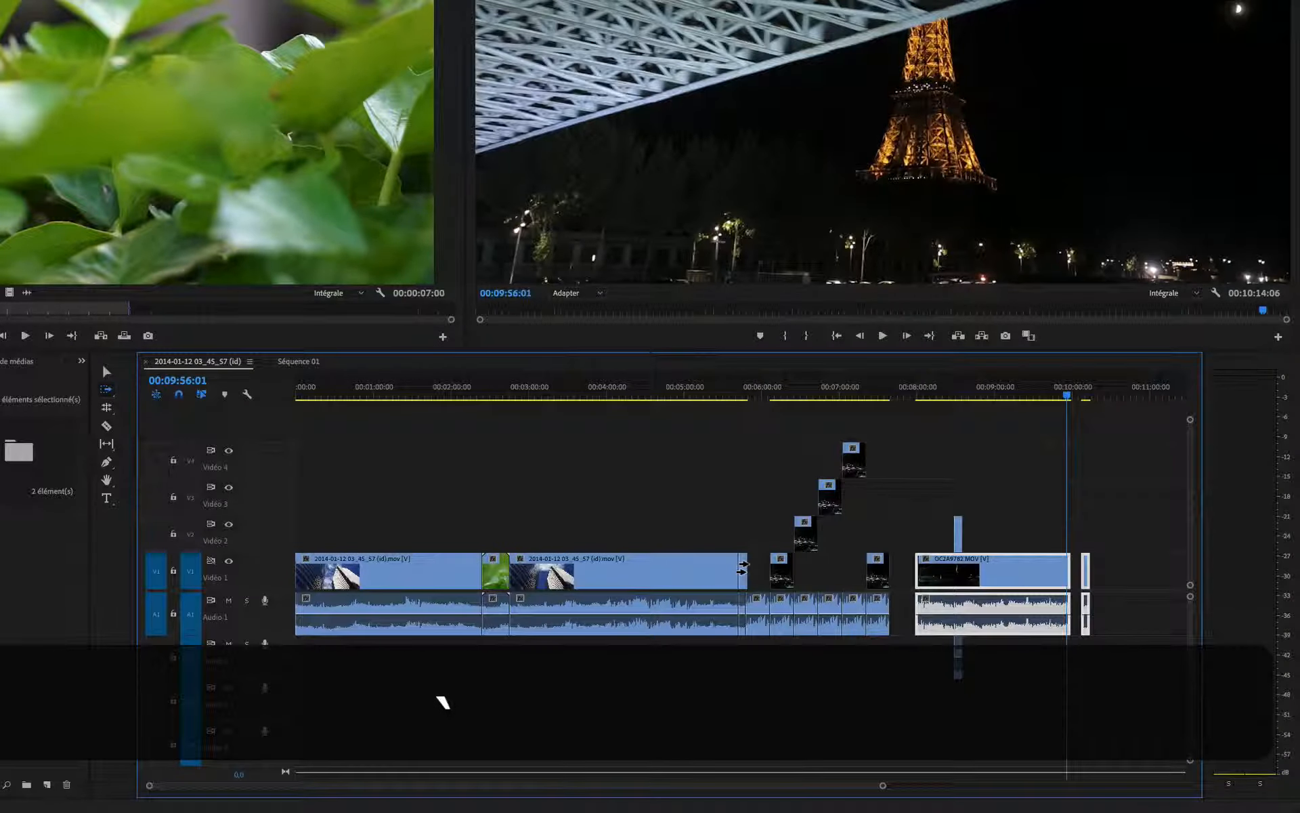
pyautogui.click(701, 562)
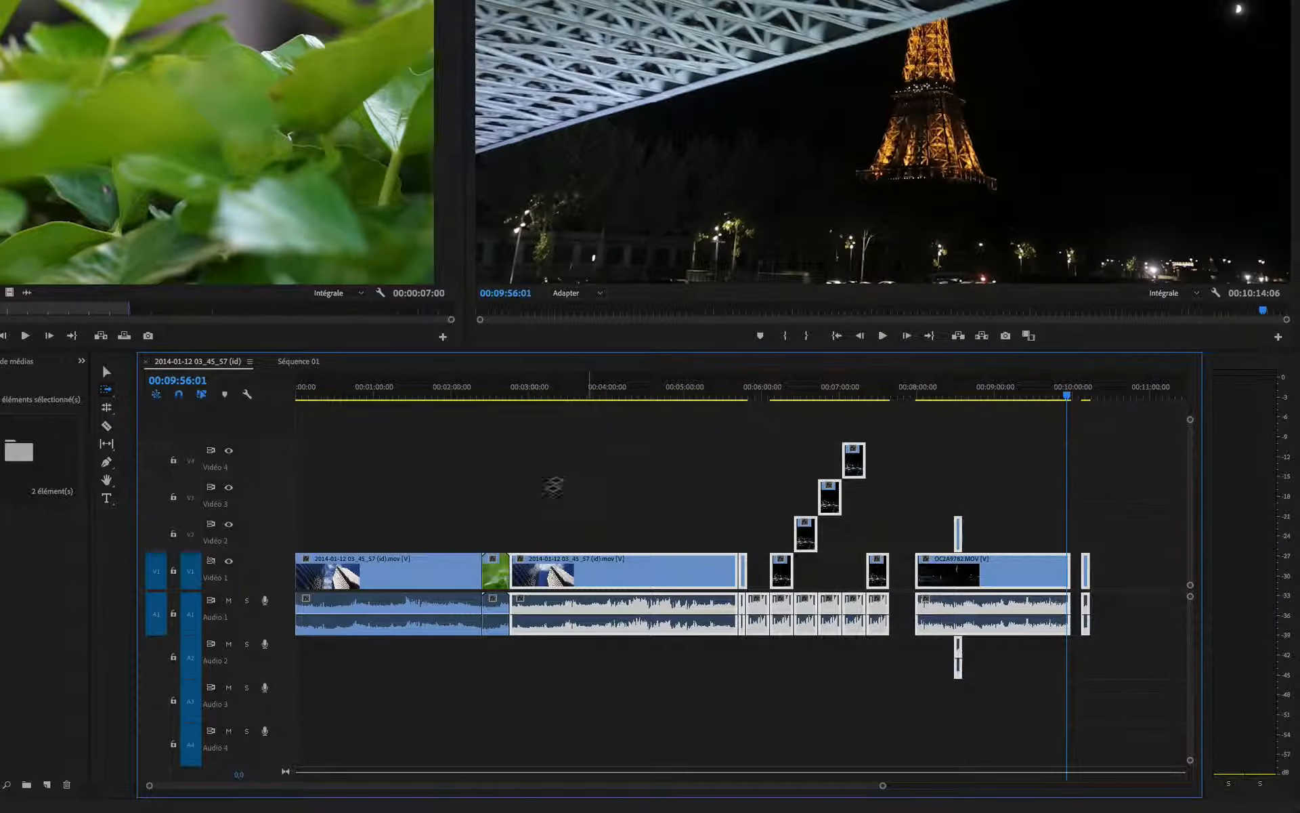
pyautogui.moveTo(669, 569); pyautogui.dragTo(809, 574)
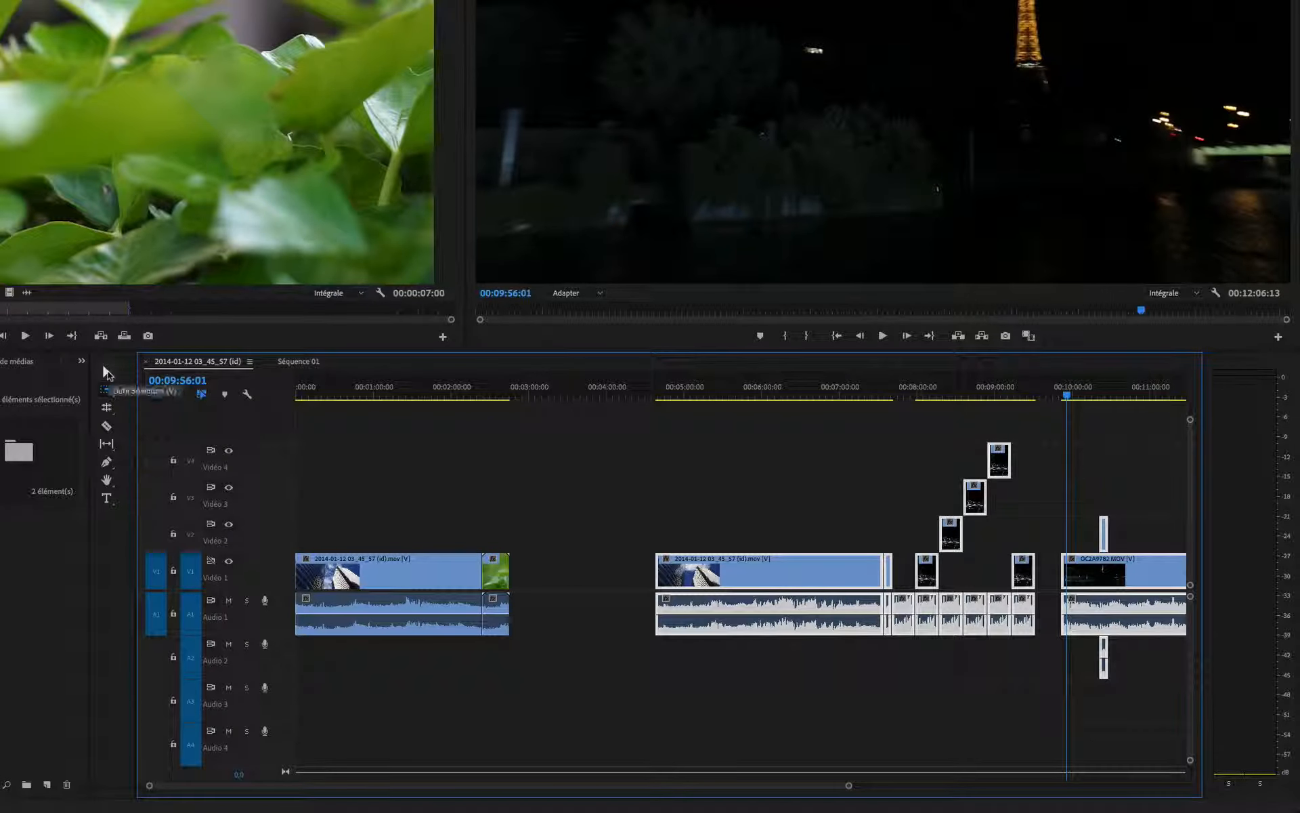
# Step: Switch to the Selection tool and move only the second building clip on V1 back against the green leaf clip
pyautogui.click(106, 372)
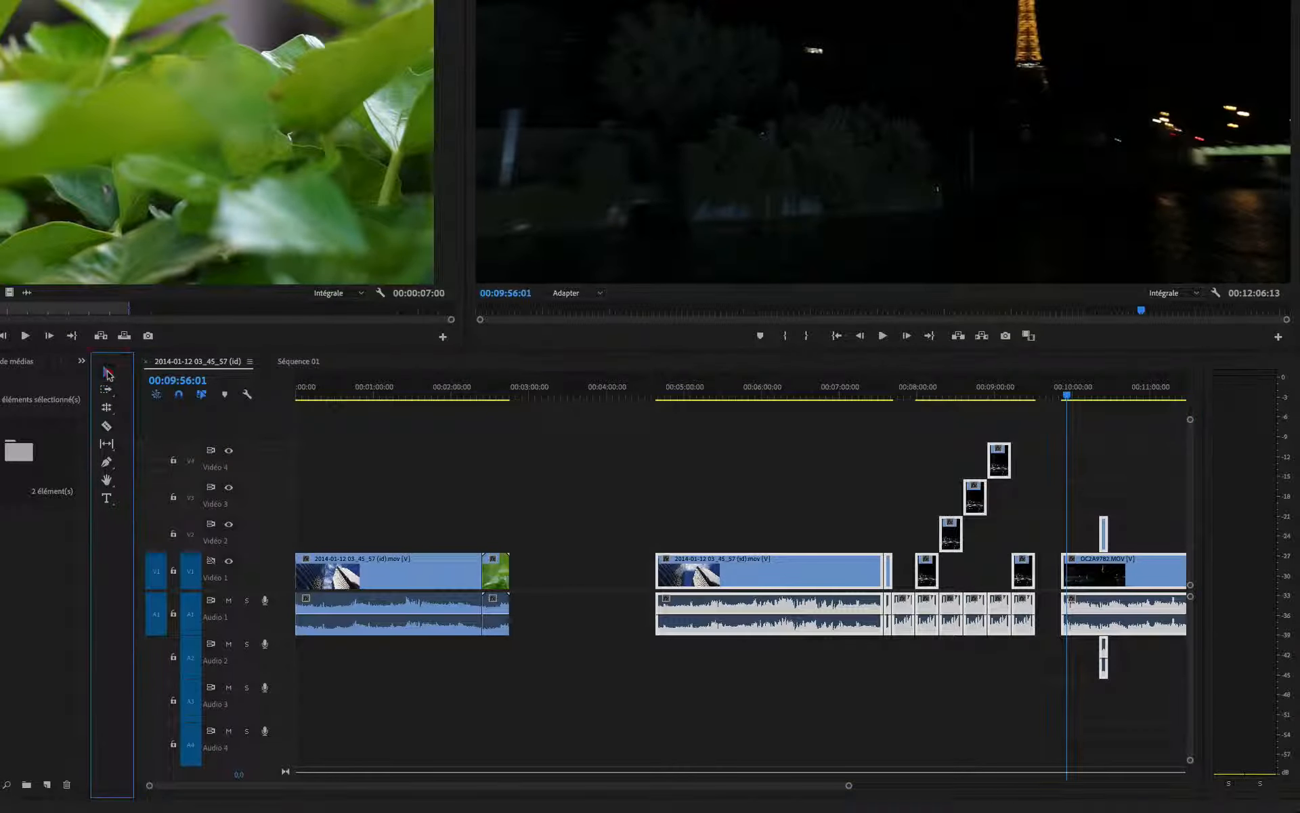
pyautogui.click(724, 508)
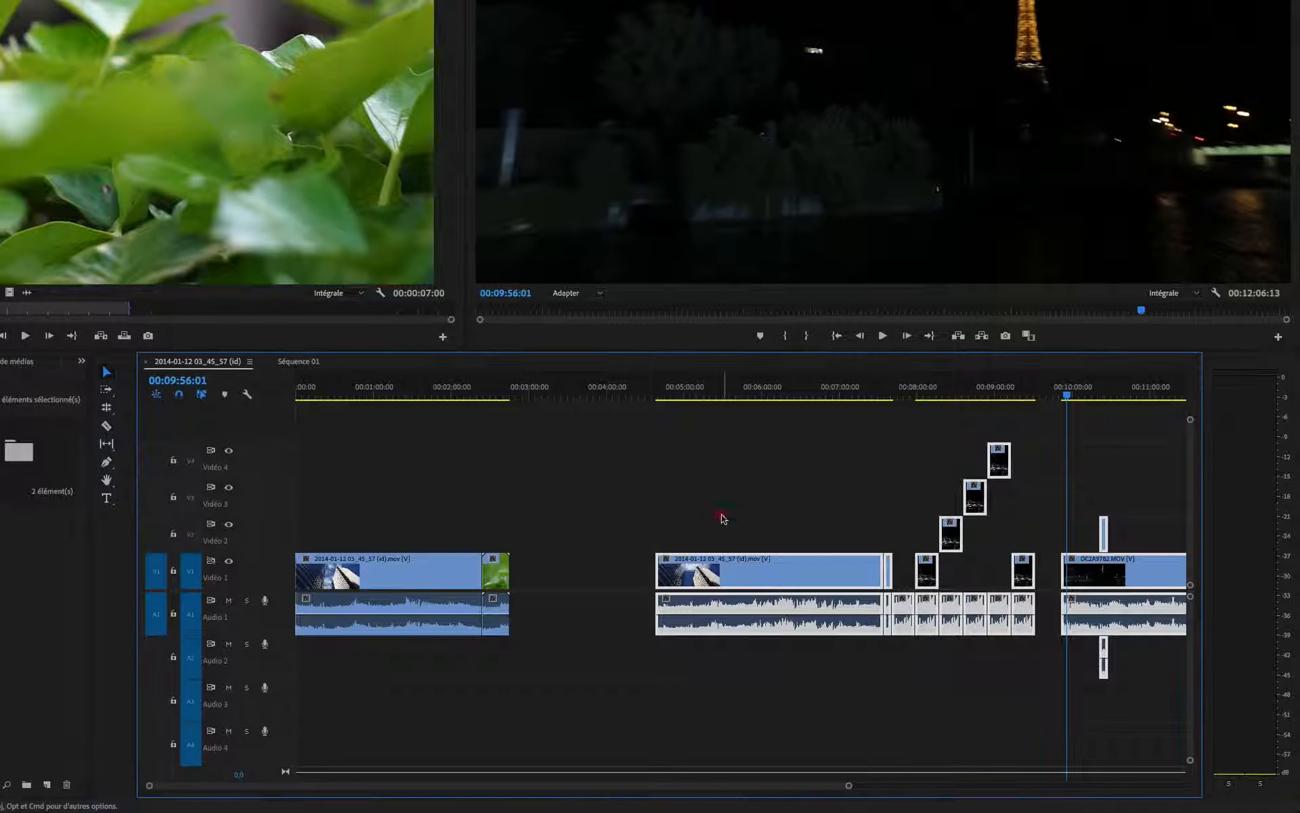
pyautogui.click(741, 579)
pyautogui.moveTo(740, 579); pyautogui.dragTo(596, 579)
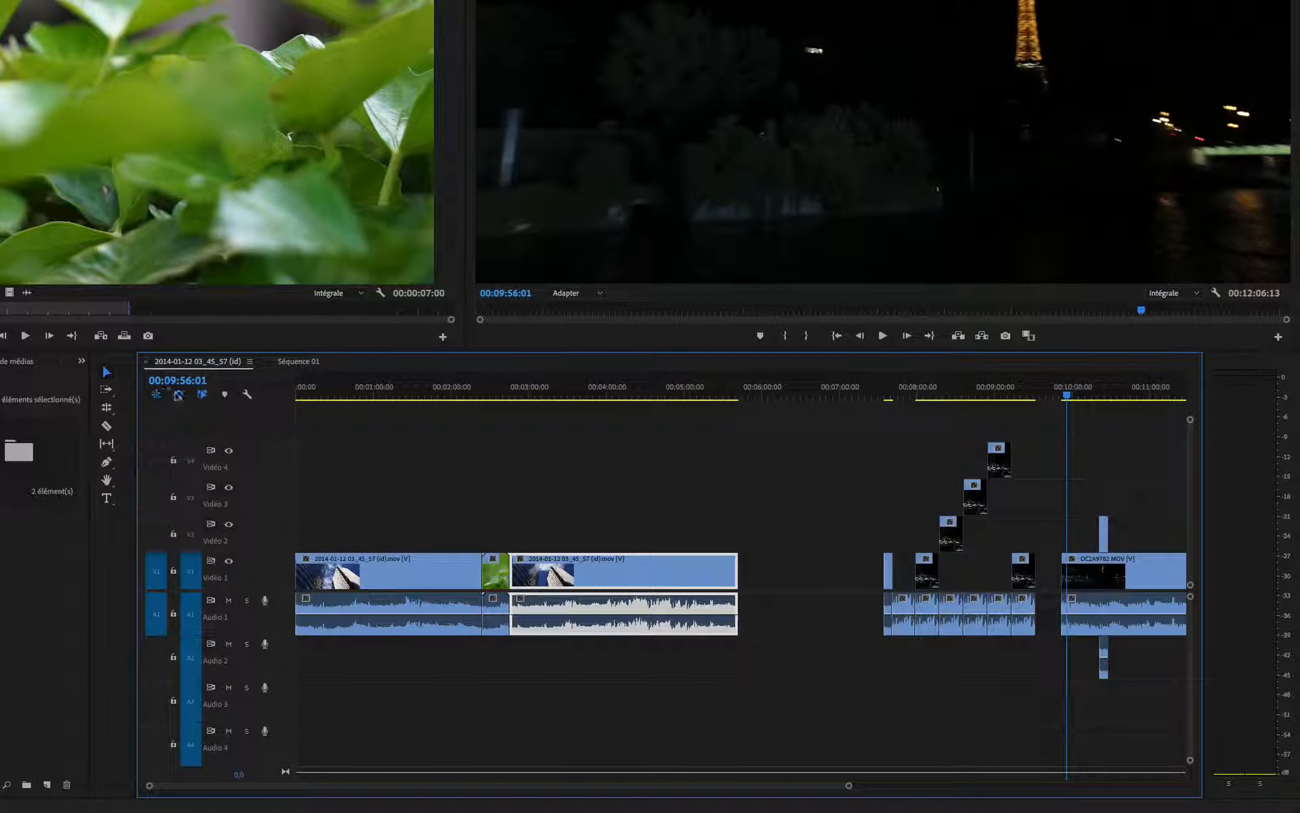
# Step: Select all clips on every track after the second building clip and move them back against its end
pyautogui.click(179, 393)
pyautogui.click(861, 426)
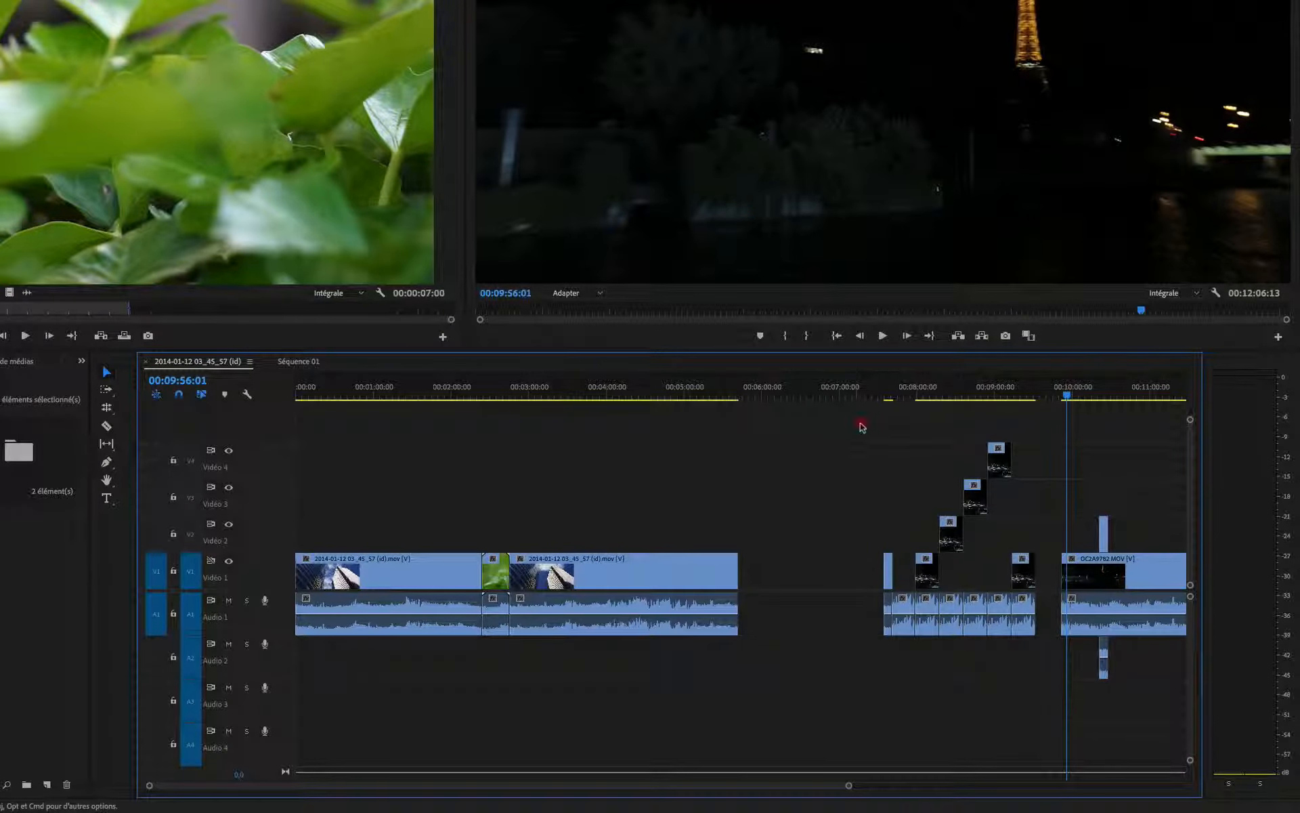
pyautogui.moveTo(861, 426); pyautogui.dragTo(1121, 741)
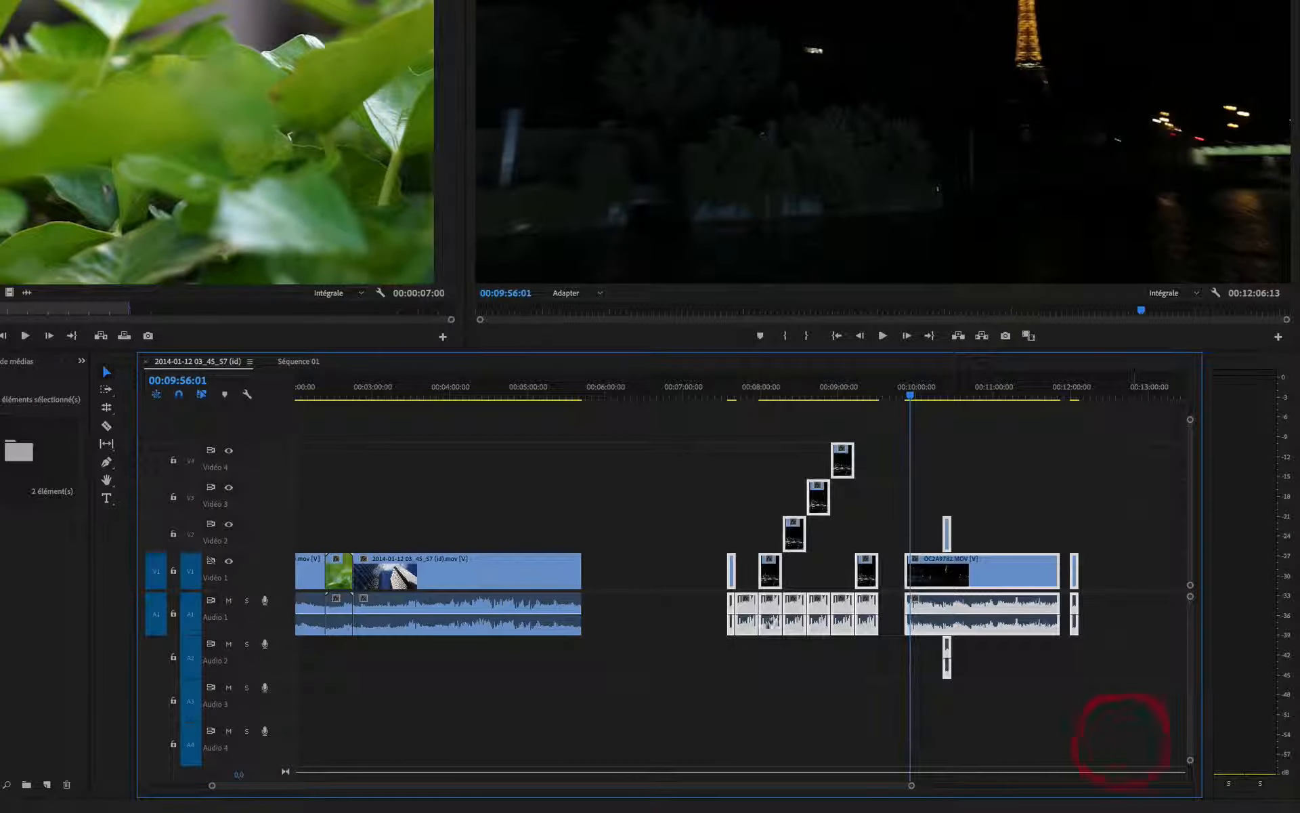
pyautogui.moveTo(770, 621); pyautogui.dragTo(633, 633)
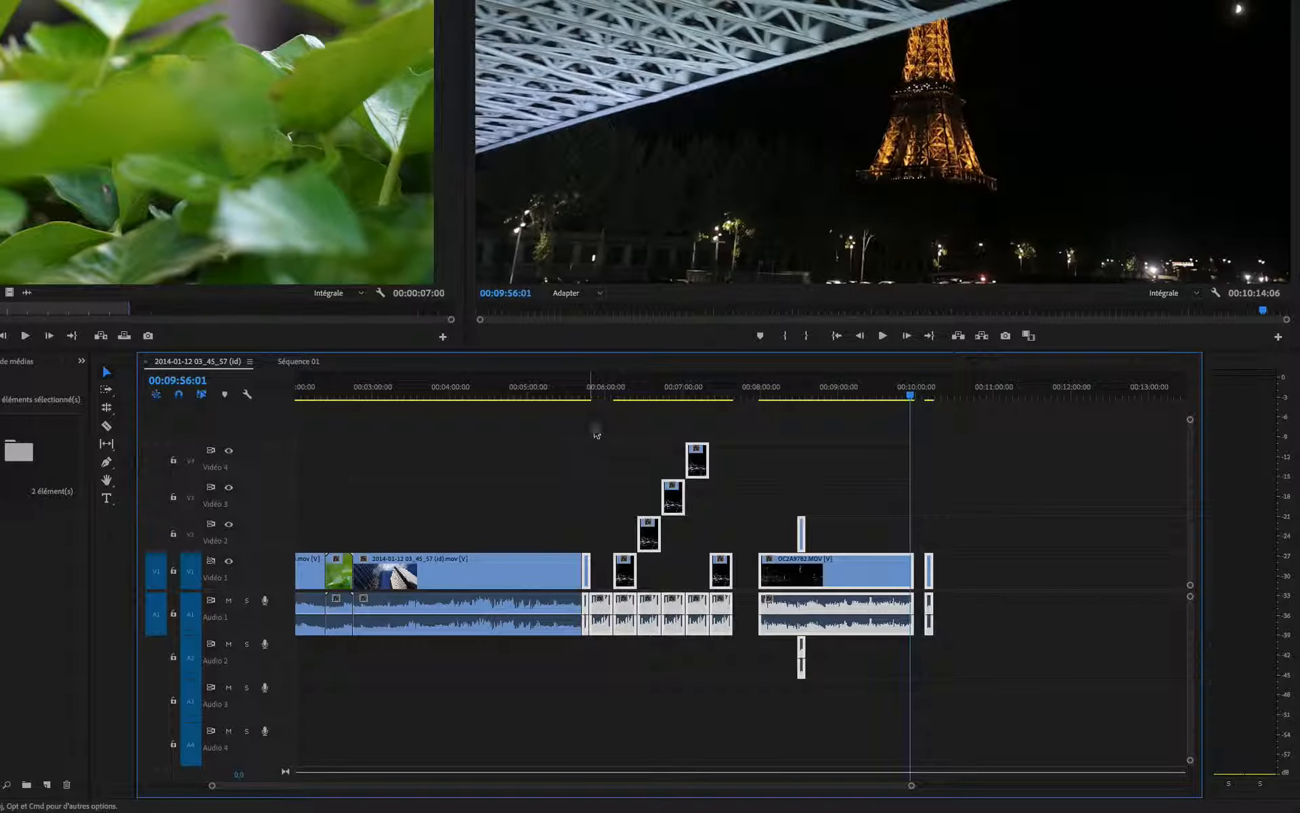
# Step: Select the V3 and V4 night clips together and move them past the sequence's last clip, ending at 00:11:53:14
pyautogui.moveTo(595, 424); pyautogui.dragTo(758, 497)
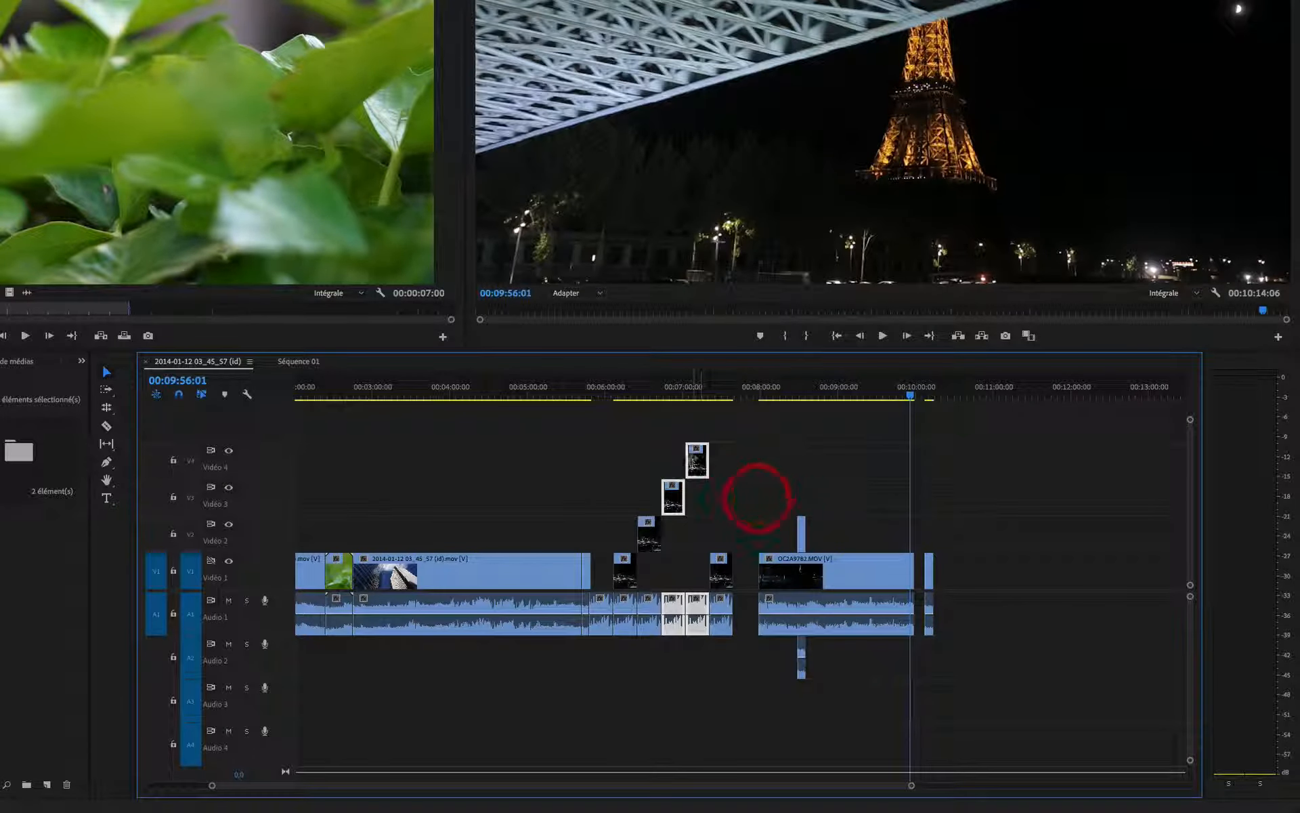
pyautogui.moveTo(697, 462); pyautogui.dragTo(914, 473)
pyautogui.moveTo(1052, 472); pyautogui.dragTo(1049, 470)
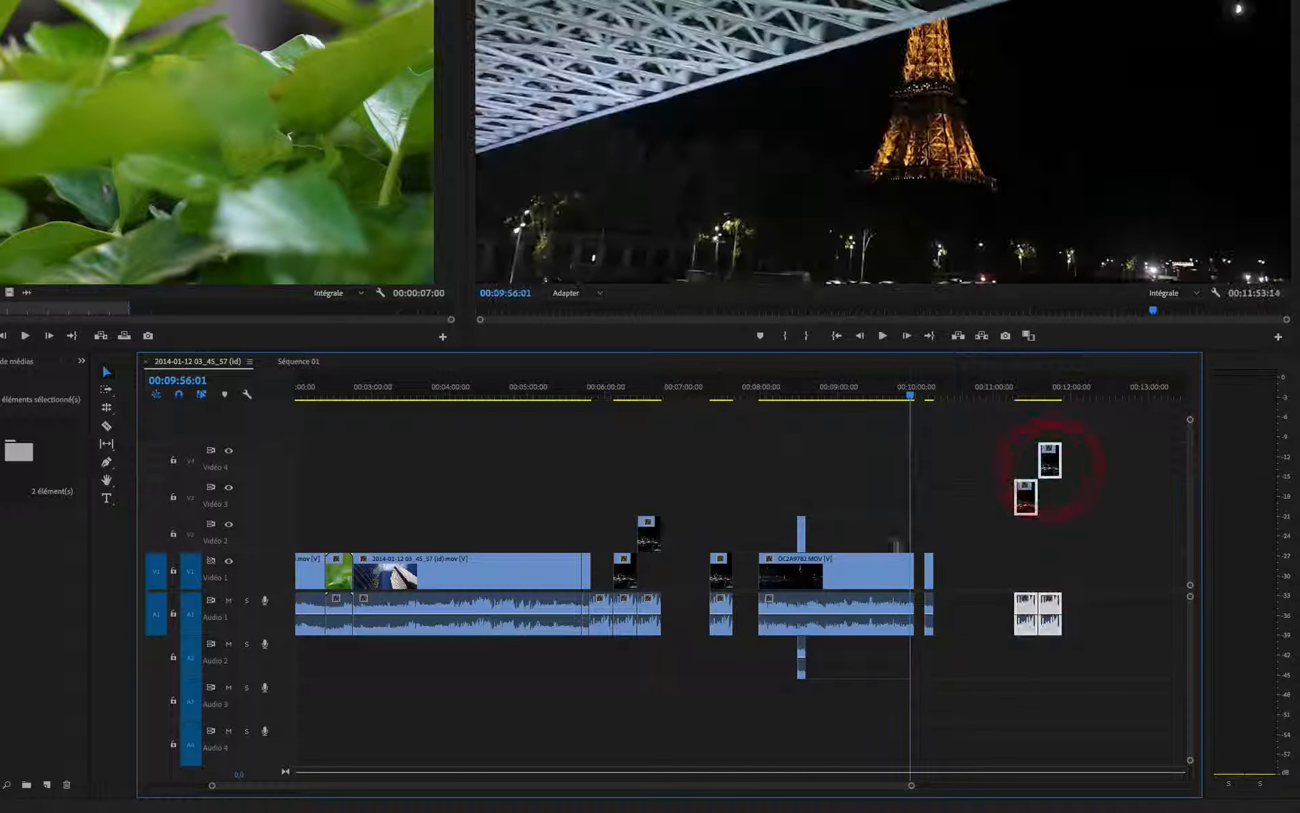
# Step: Ripple delete the gap left by the moved night clips and the gap before OC2A9762.MOV
pyautogui.click(684, 578)
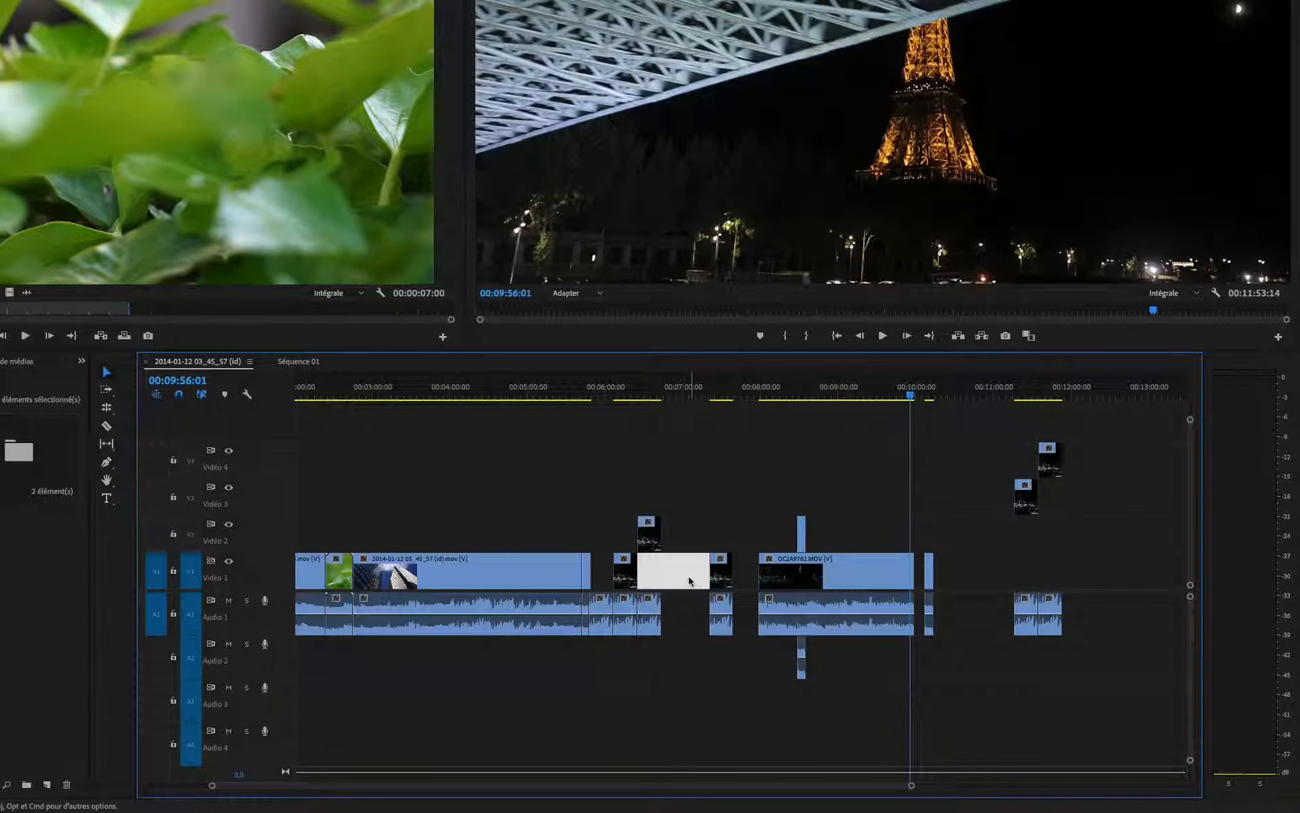
pyautogui.press('BackSpace')
pyautogui.click(697, 572)
pyautogui.press('BackSpace')
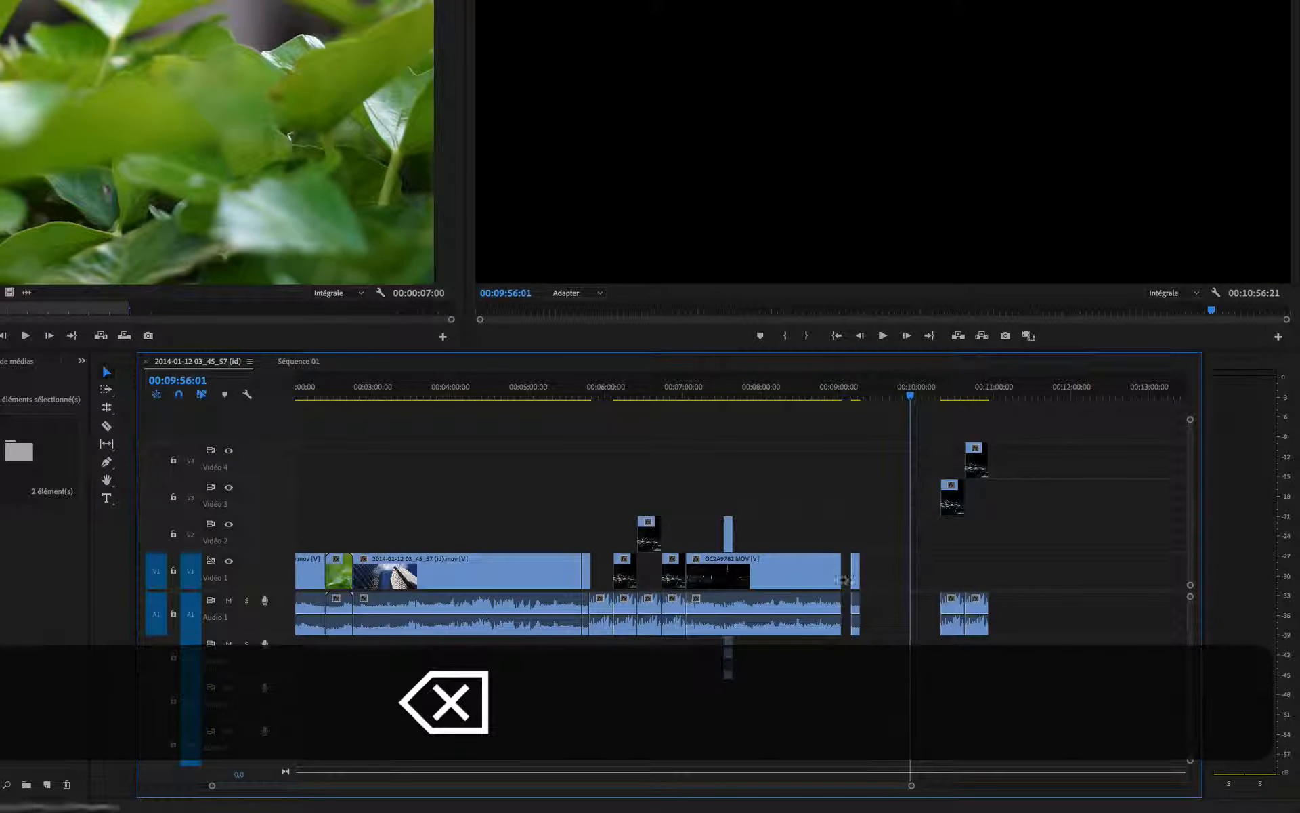
# Step: Ripple delete the gap before the final leaf clip on V1 and the gap before the moved V3 and V4 night clips
pyautogui.click(846, 577)
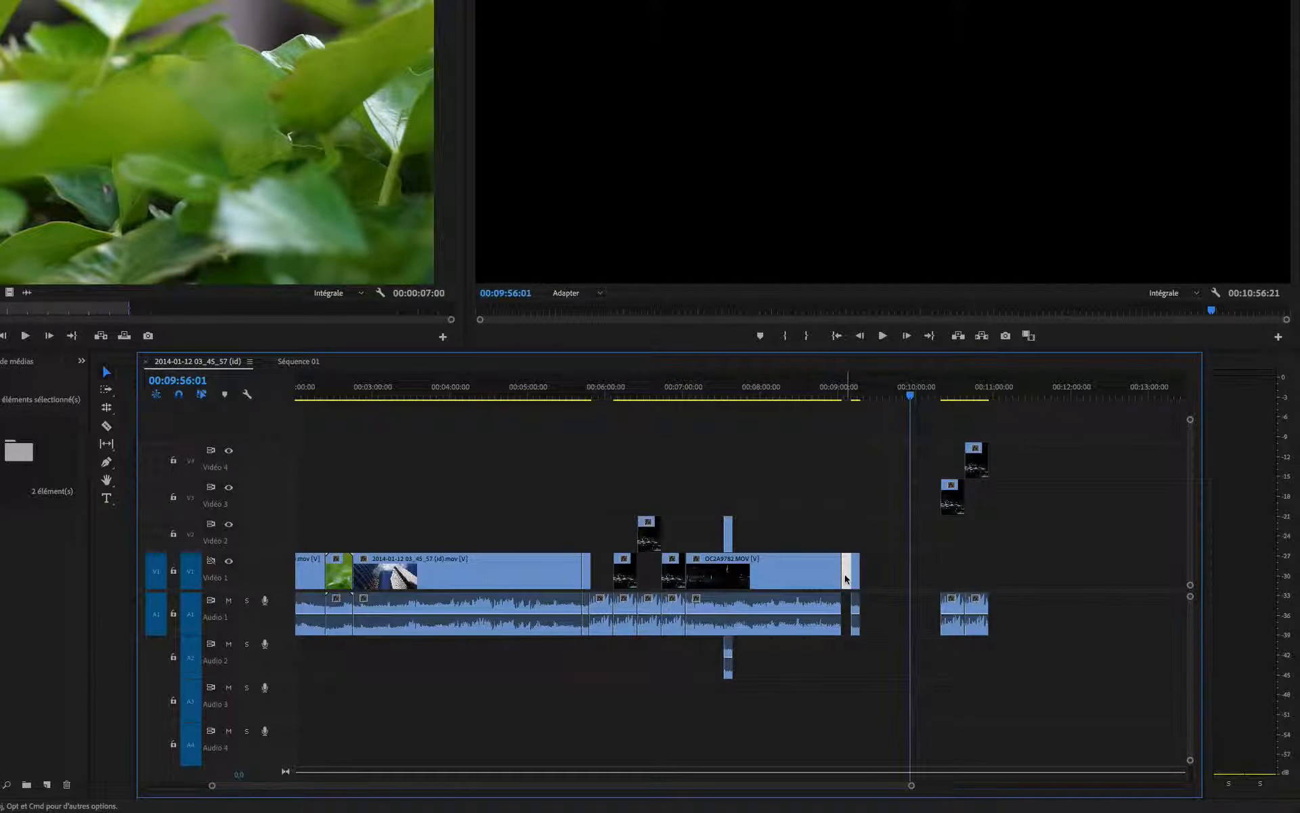
pyautogui.press('BackSpace')
pyautogui.click(874, 616)
pyautogui.press('BackSpace')
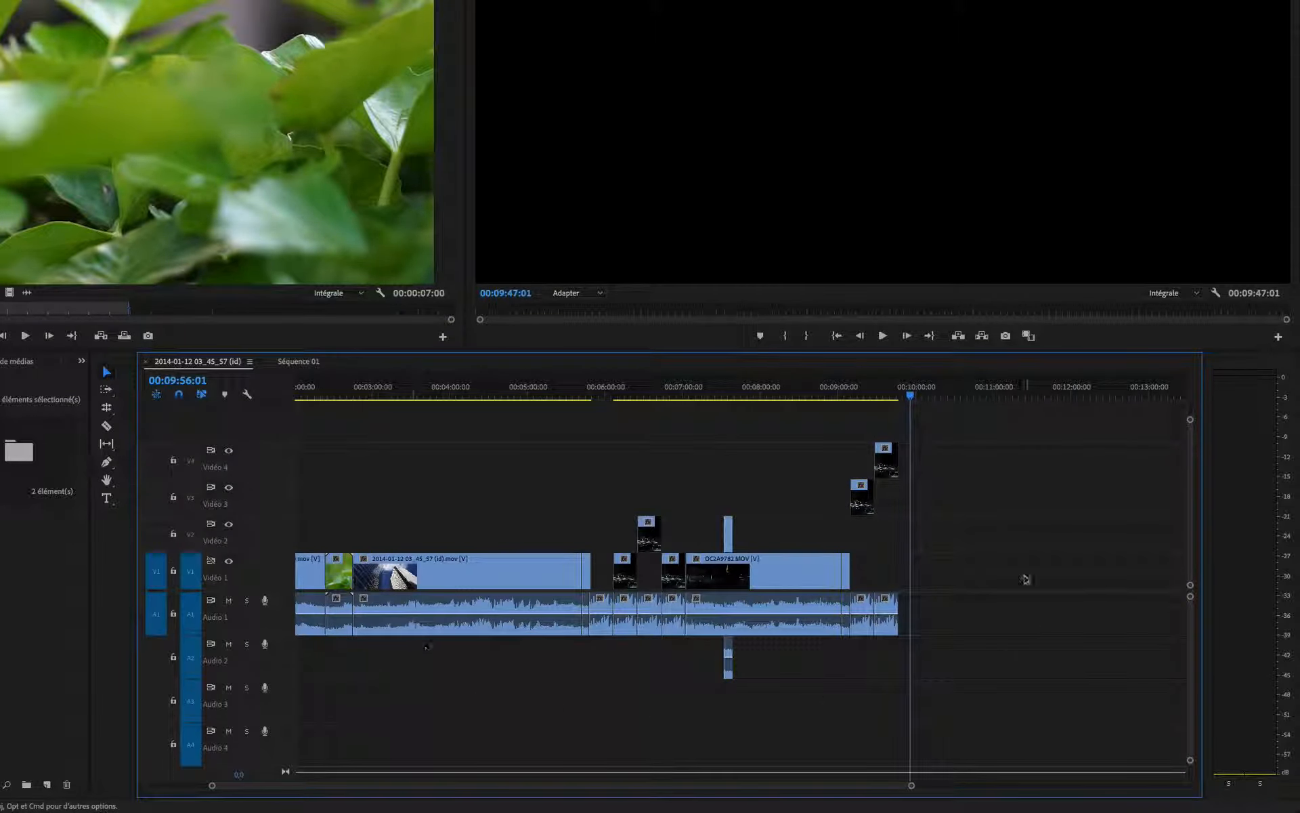
pyautogui.click(108, 373)
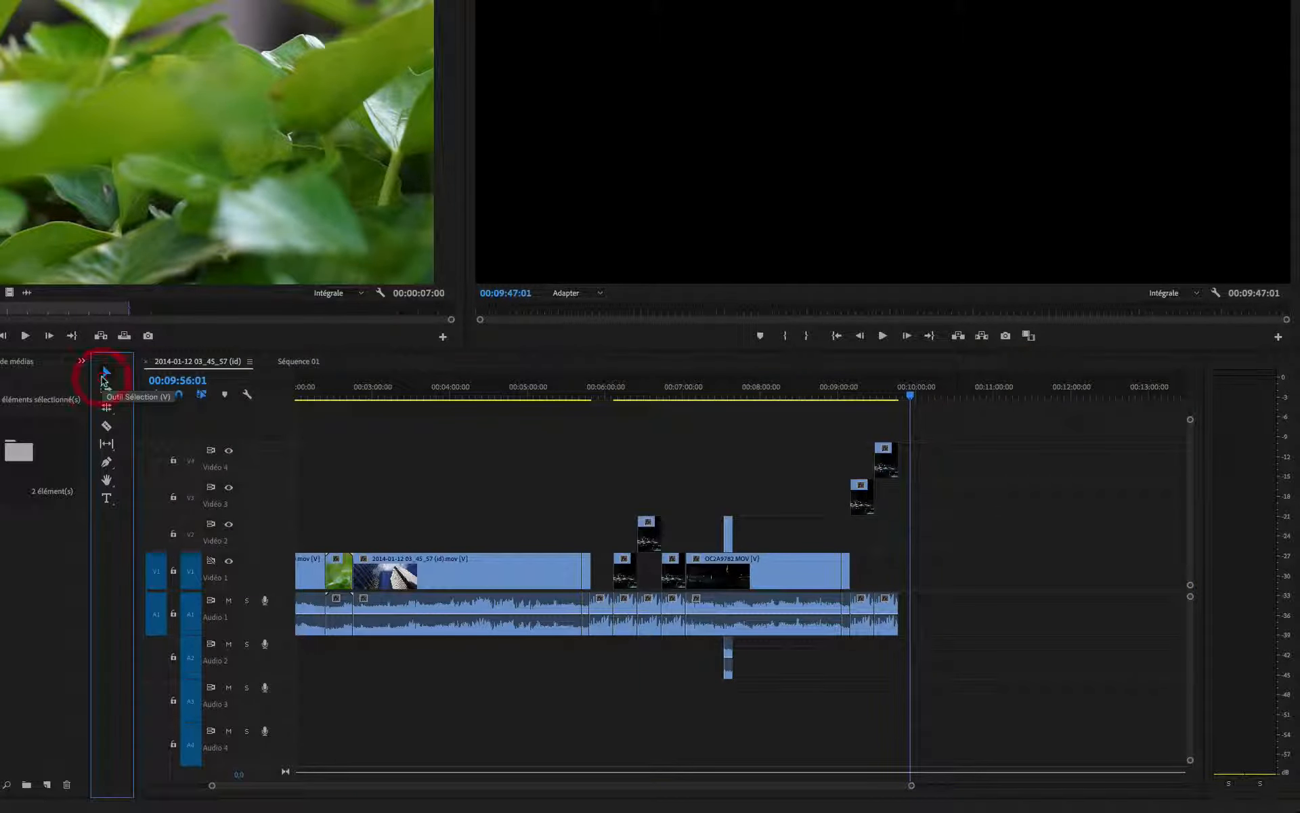